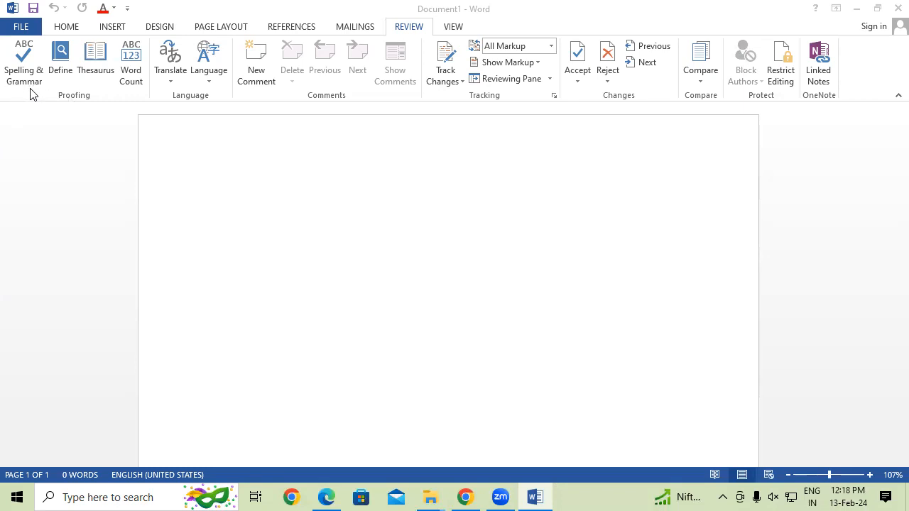
# Generate five paragraphs of sample text in the blank document with the =rand() formula
pyautogui.click(246, 189)
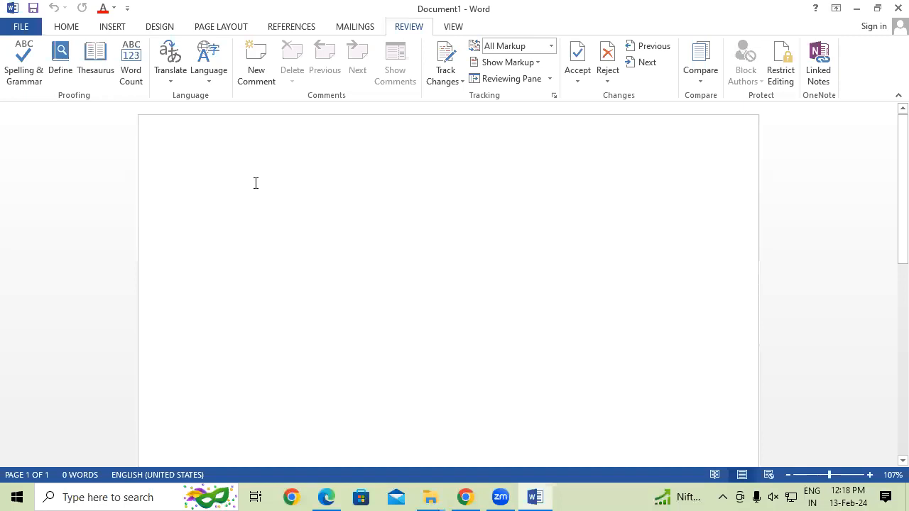
pyautogui.write('=rand')
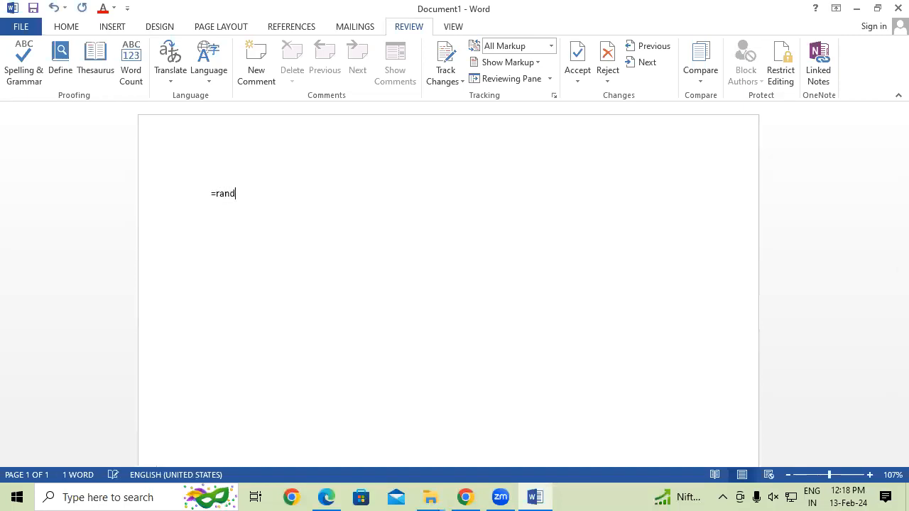
pyautogui.write('()')
pyautogui.press('Return')
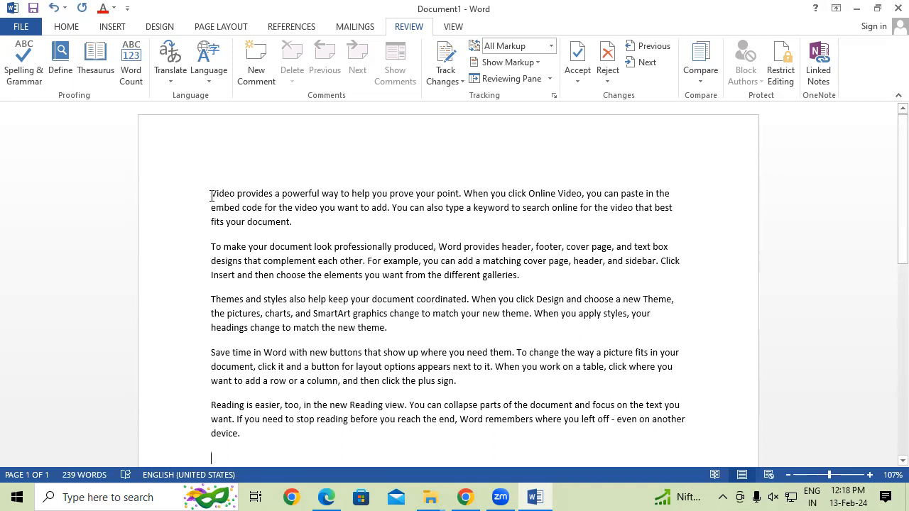
pyautogui.moveTo(209, 194); pyautogui.dragTo(279, 443)
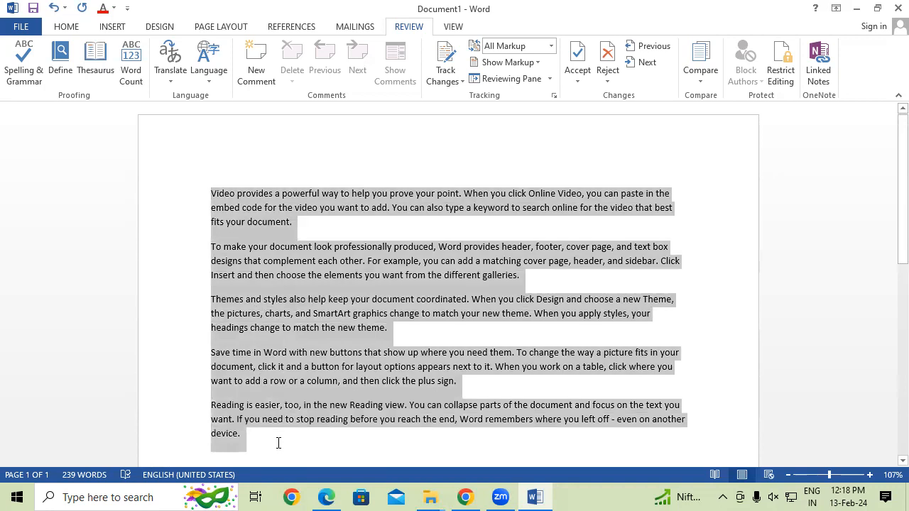
pyautogui.click(380, 455)
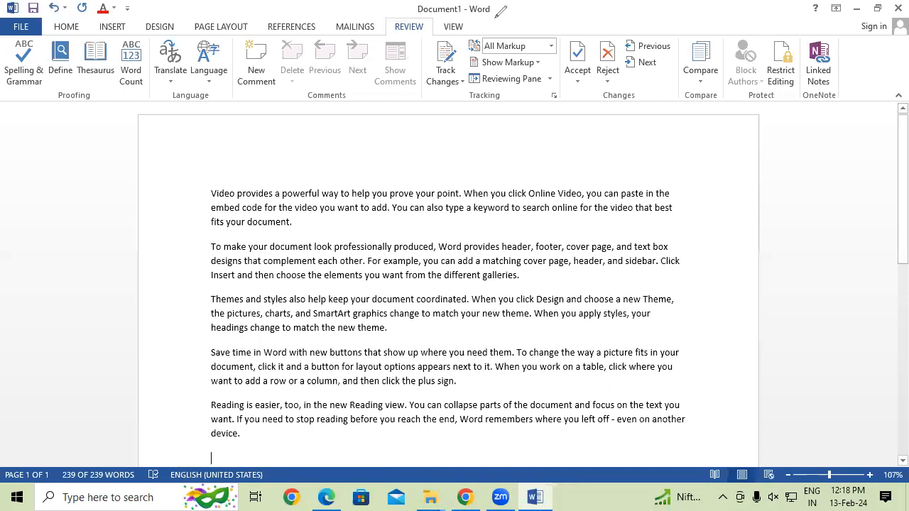
pyautogui.moveTo(435, 2)
pyautogui.mouseDown()
pyautogui.moveTo(410, 18)
pyautogui.moveTo(454, 29)
pyautogui.moveTo(491, 24)
pyautogui.moveTo(508, 11)
pyautogui.moveTo(497, 1)
pyautogui.mouseUp()
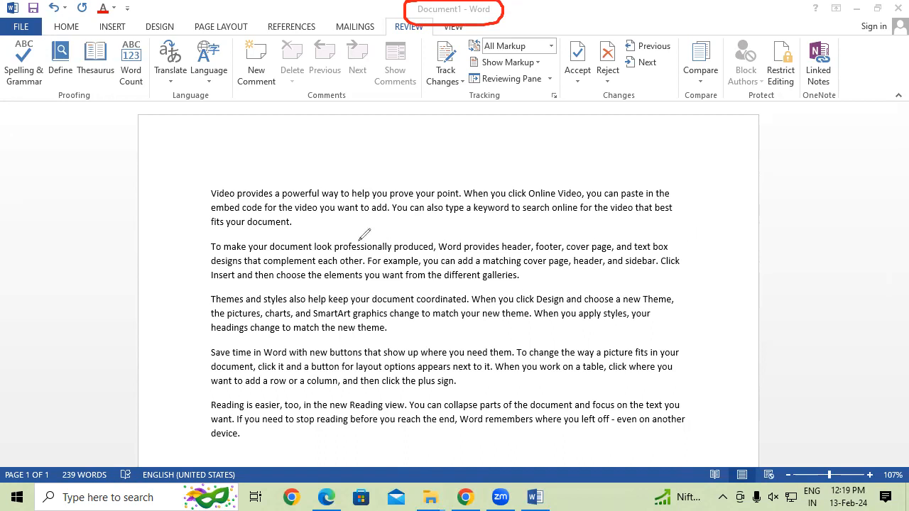
pyautogui.moveTo(198, 188); pyautogui.dragTo(193, 427)
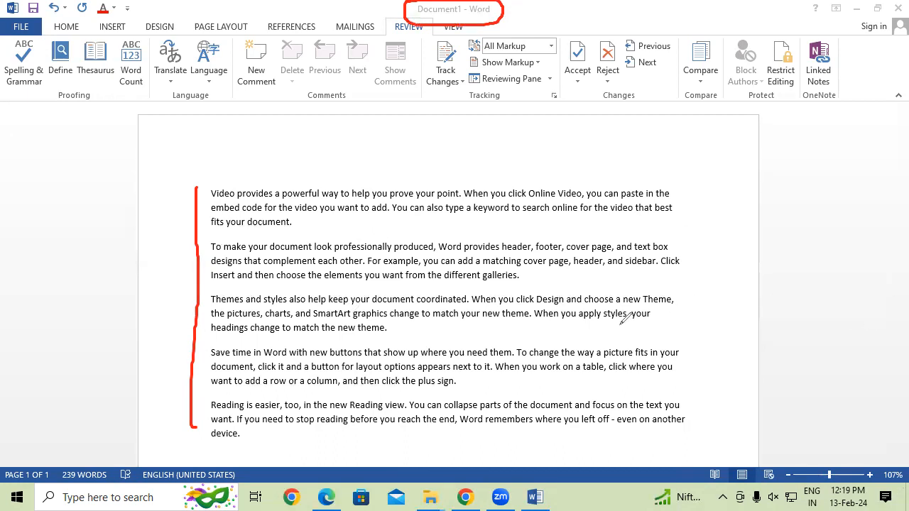
pyautogui.moveTo(243, 232); pyautogui.dragTo(345, 228)
pyautogui.moveTo(282, 186); pyautogui.dragTo(318, 184)
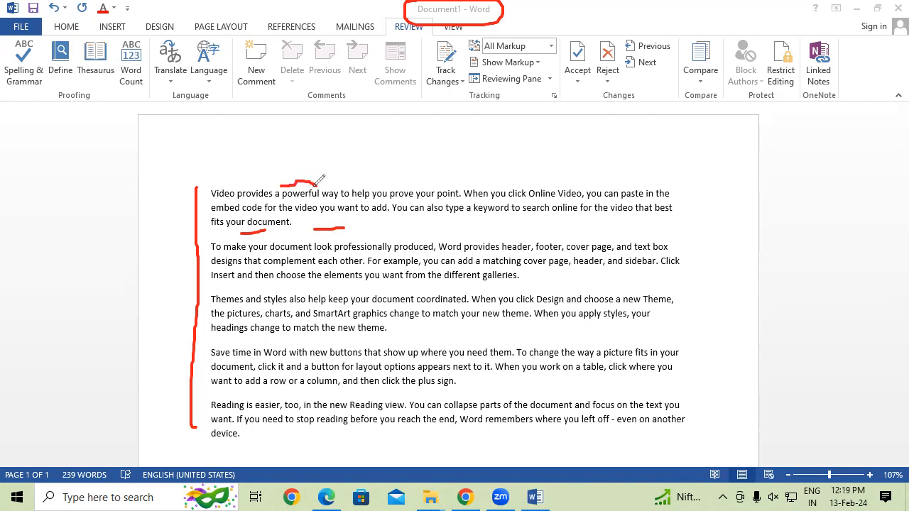
pyautogui.moveTo(372, 216); pyautogui.dragTo(388, 214)
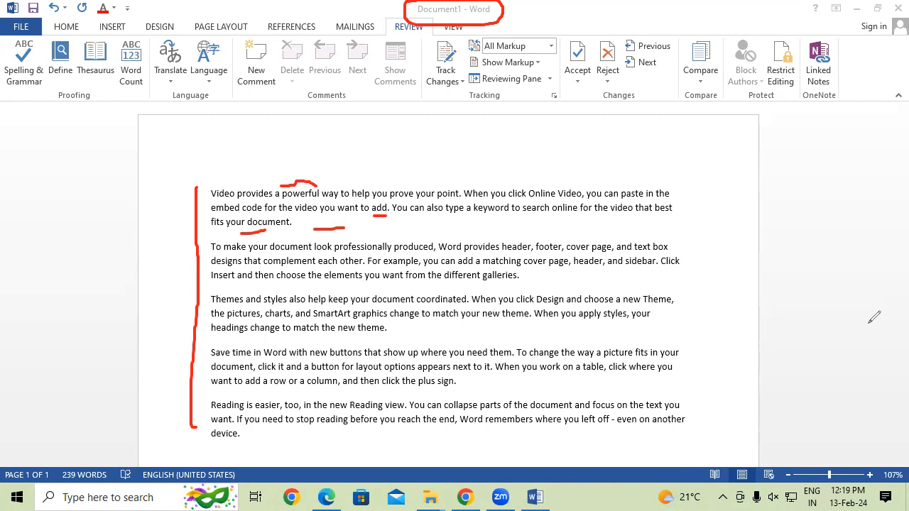
pyautogui.press('e')
pyautogui.moveTo(217, 185); pyautogui.dragTo(307, 188)
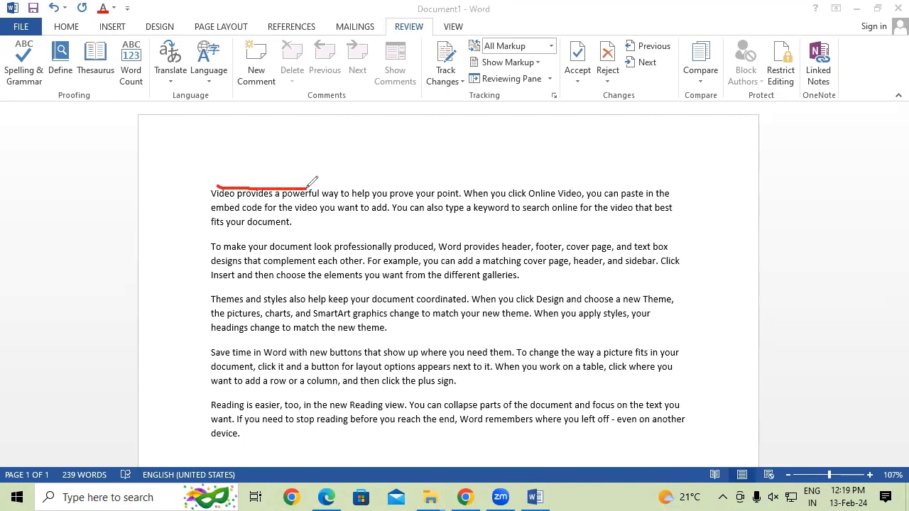
pyautogui.moveTo(215, 201); pyautogui.dragTo(194, 201)
pyautogui.moveTo(209, 193); pyautogui.dragTo(195, 194)
pyautogui.moveTo(218, 174); pyautogui.dragTo(239, 175)
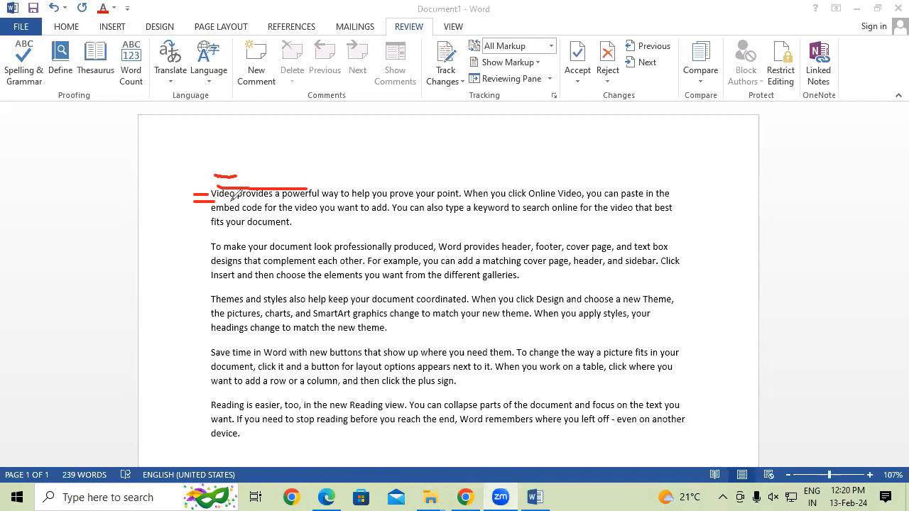
pyautogui.moveTo(220, 199); pyautogui.dragTo(219, 209)
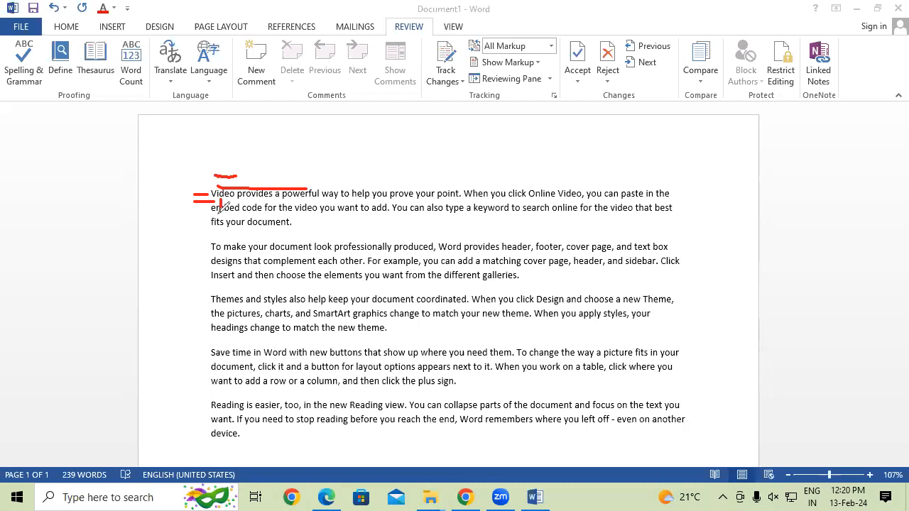
pyautogui.moveTo(242, 230); pyautogui.dragTo(287, 230)
pyautogui.press('Escape')
pyautogui.click(543, 277)
pyautogui.click(543, 277)
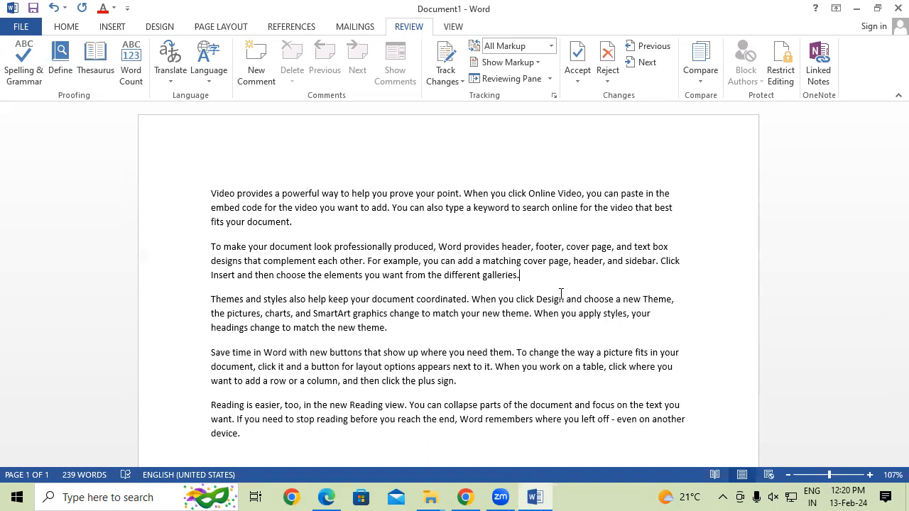
# Add a new paragraph containing a person's first name below the last paragraph
pyautogui.scroll(-1, 561, 294)
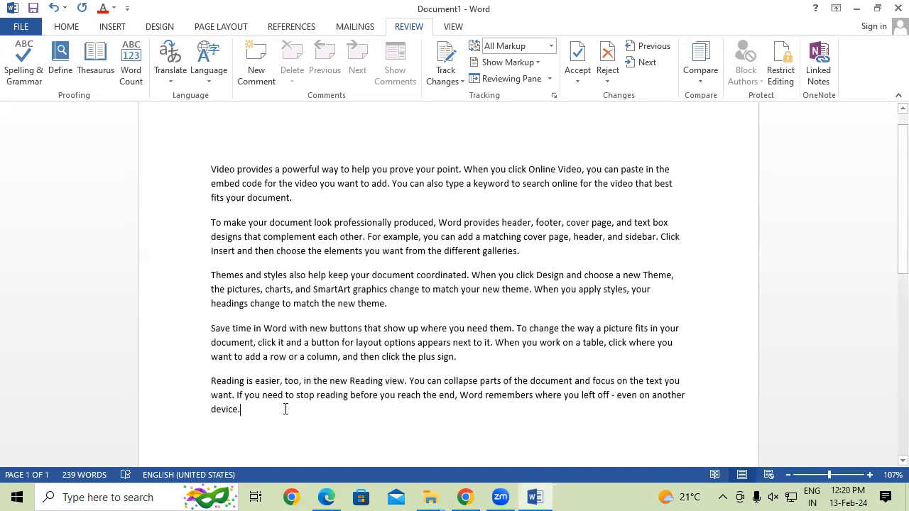
pyautogui.press('Return')
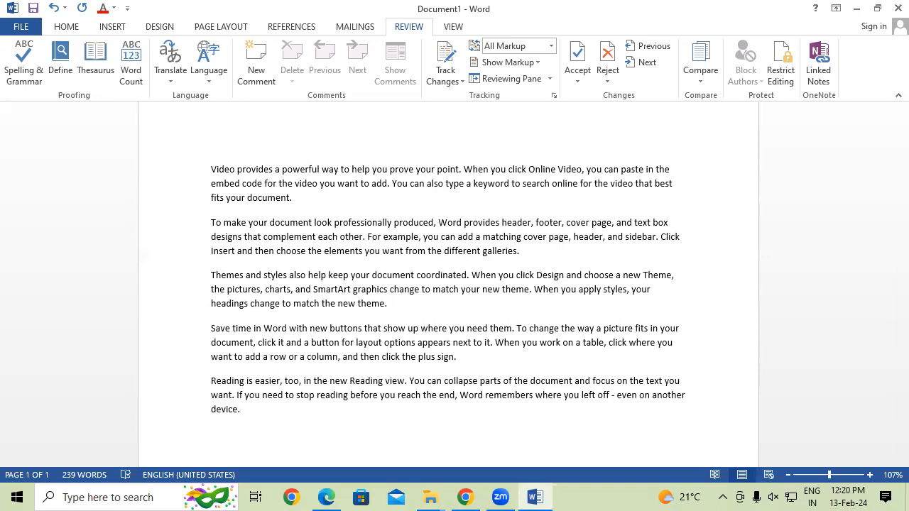
pyautogui.write('Pradeep')
pyautogui.scroll(-1, 341, 426)
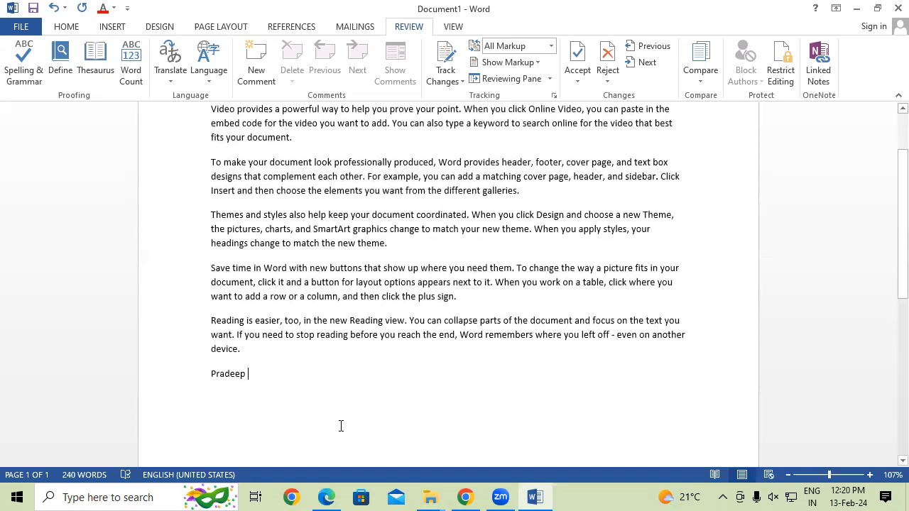
# Replace the name below the last paragraph with the nonsense words "Yjnty rjnryj yjhry hnrdghy"
pyautogui.moveTo(213, 377); pyautogui.dragTo(257, 381)
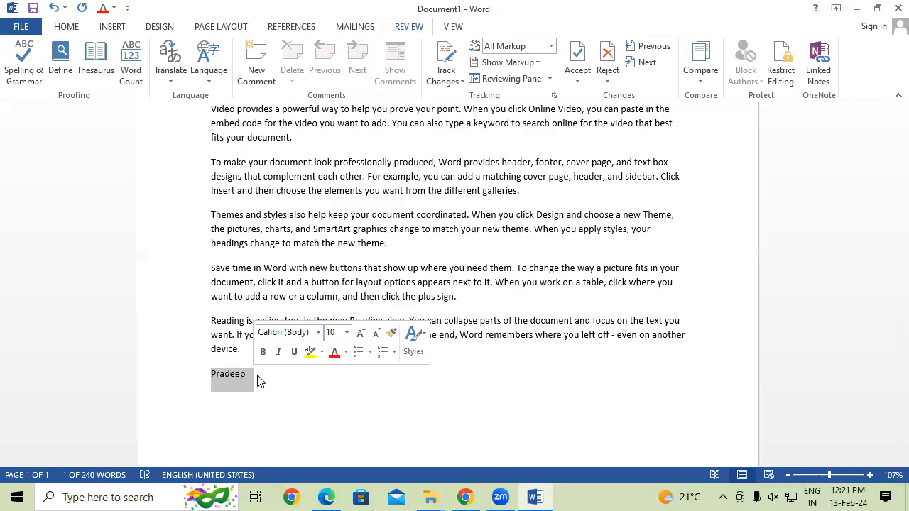
pyautogui.press('BackSpace')
pyautogui.write('yjnty rjnryj')
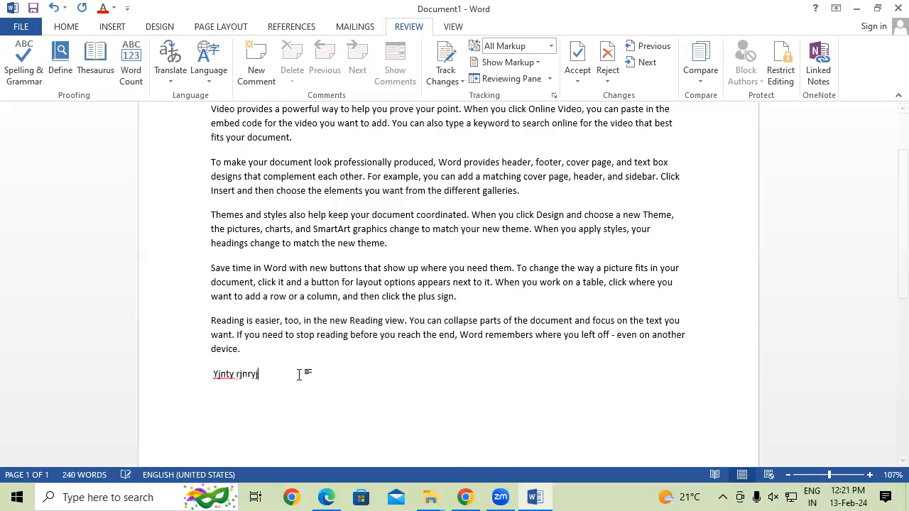
pyautogui.write(' yjhry hnrdghy')
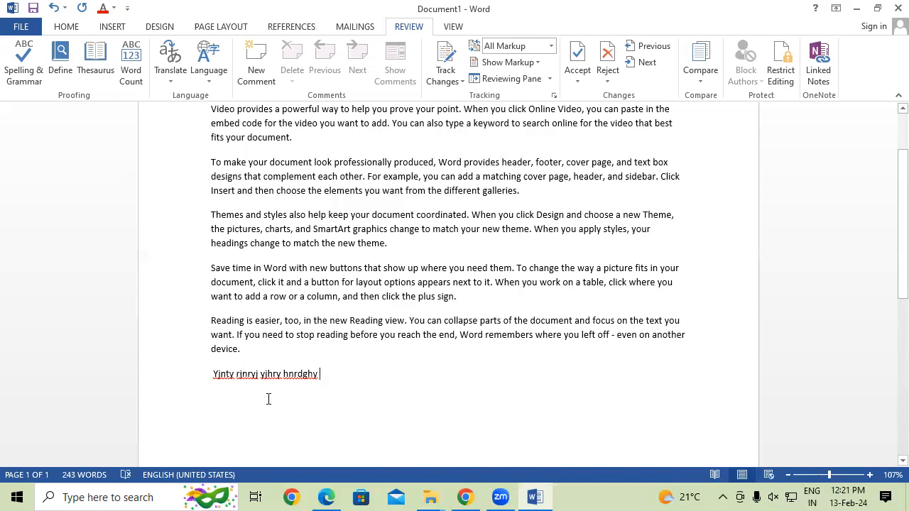
pyautogui.click(215, 375)
pyautogui.moveTo(228, 375); pyautogui.dragTo(333, 377)
pyautogui.click(236, 391)
pyautogui.moveTo(212, 378); pyautogui.dragTo(358, 381)
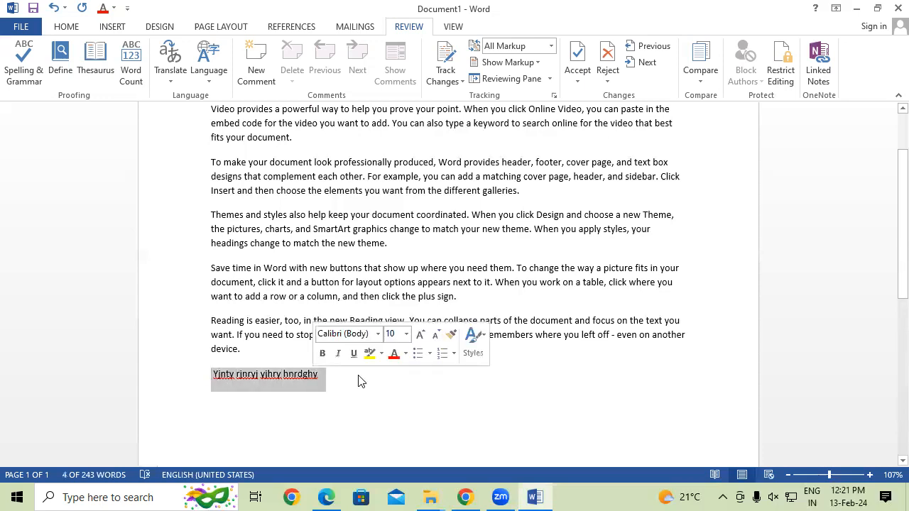
pyautogui.click(359, 381)
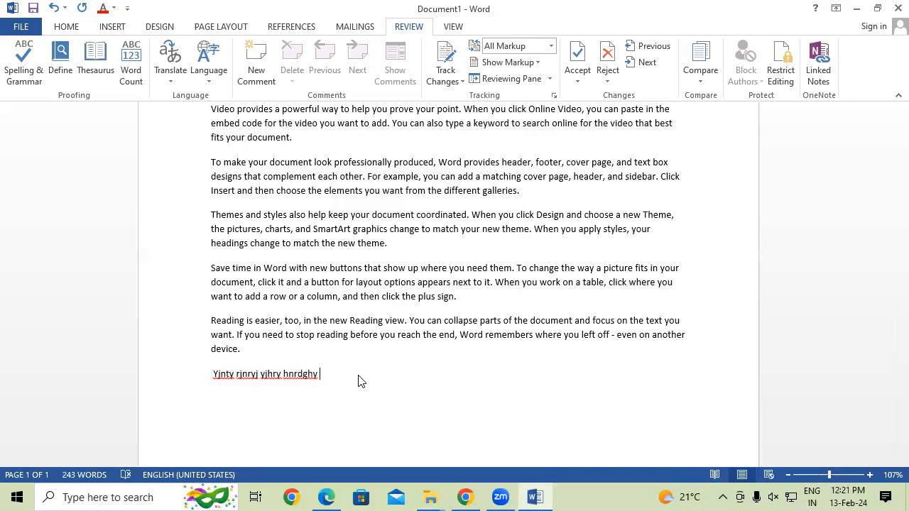
# Examine the nonsense line in the print preview at 100% zoom, and return to the document
pyautogui.click(20, 25)
pyautogui.click(44, 195)
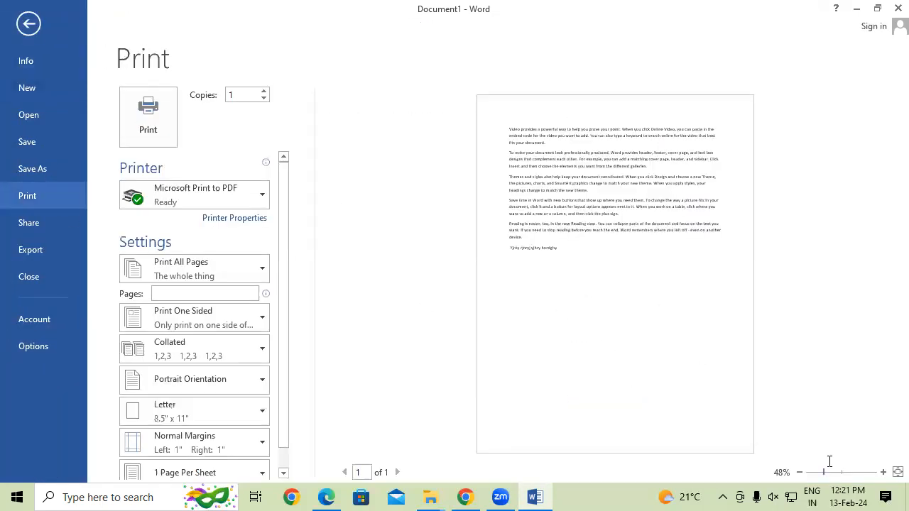
pyautogui.click(829, 461)
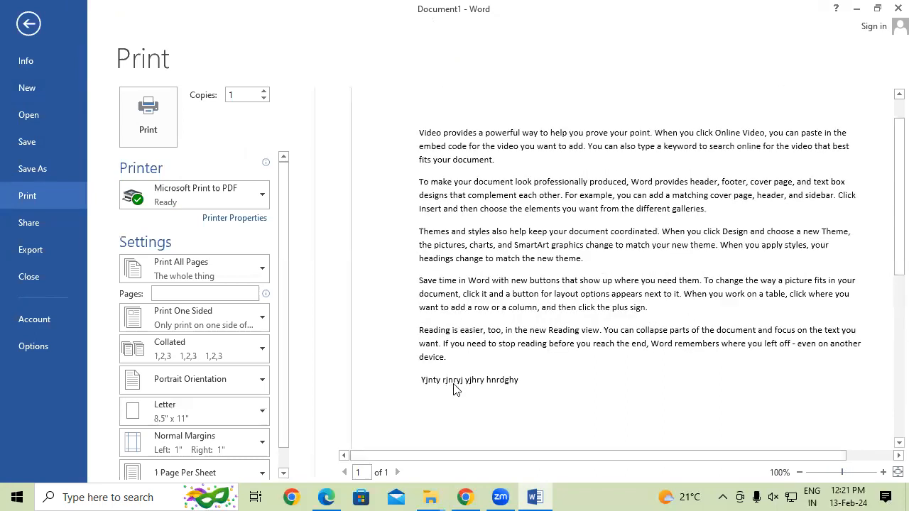
pyautogui.press('Escape')
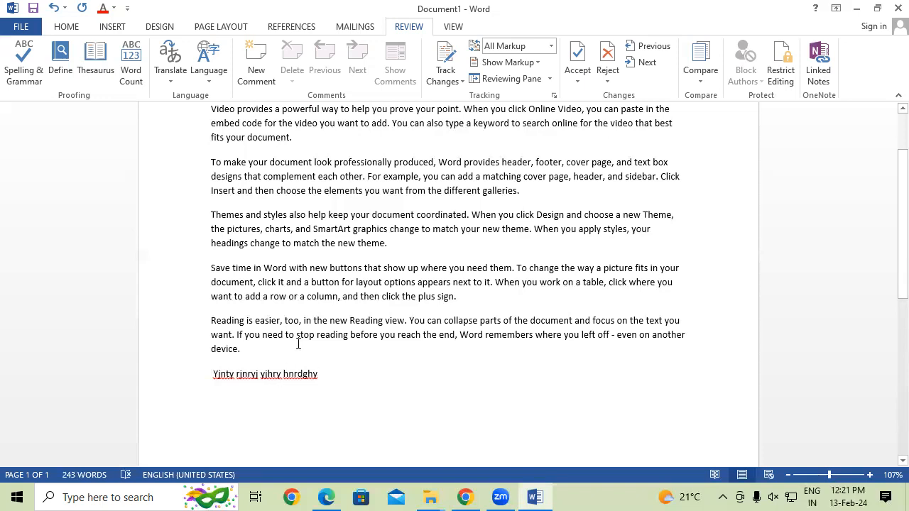
# Delete the line of nonsense words below the last paragraph
pyautogui.scroll(2, 245, 262)
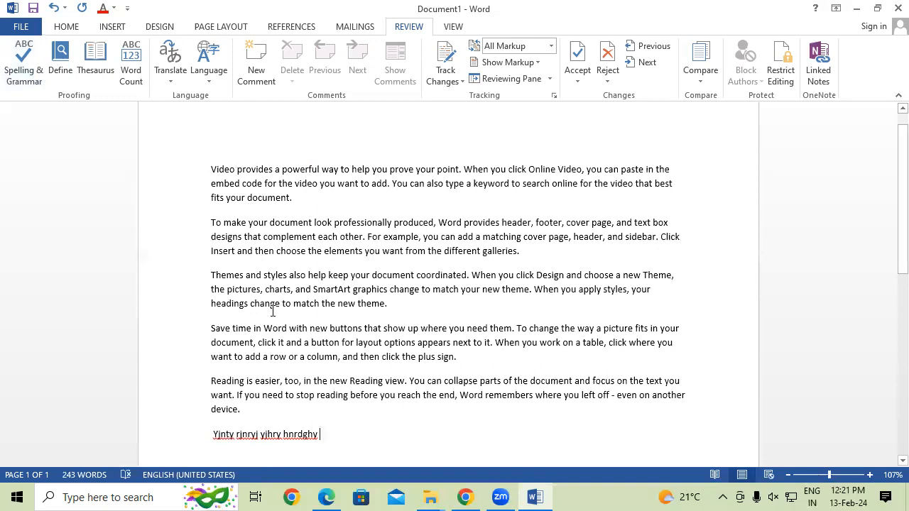
pyautogui.moveTo(321, 435); pyautogui.dragTo(228, 436)
pyautogui.press('BackSpace')
pyautogui.press('BackSpace')
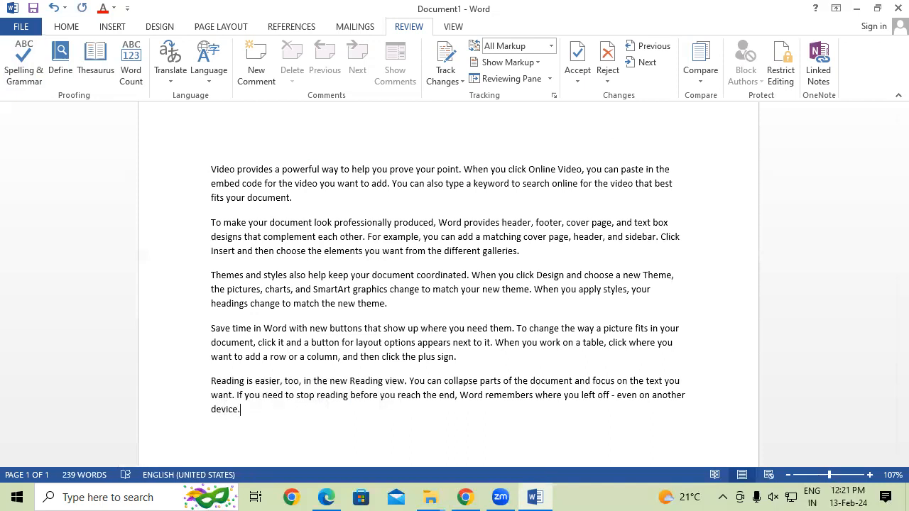
# Run a spelling and grammar check from the start of the document and dismiss the completion message
pyautogui.moveTo(208, 158); pyautogui.dragTo(304, 420)
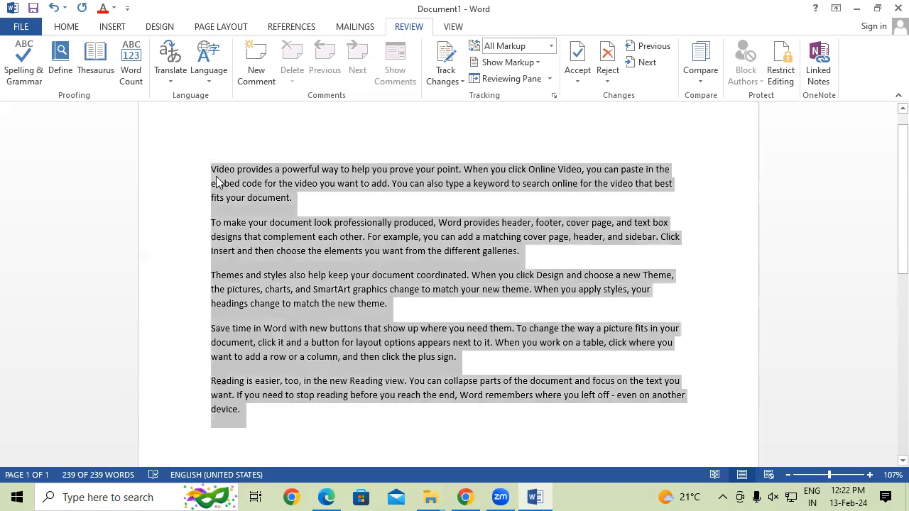
pyautogui.click(215, 171)
pyautogui.click(23, 62)
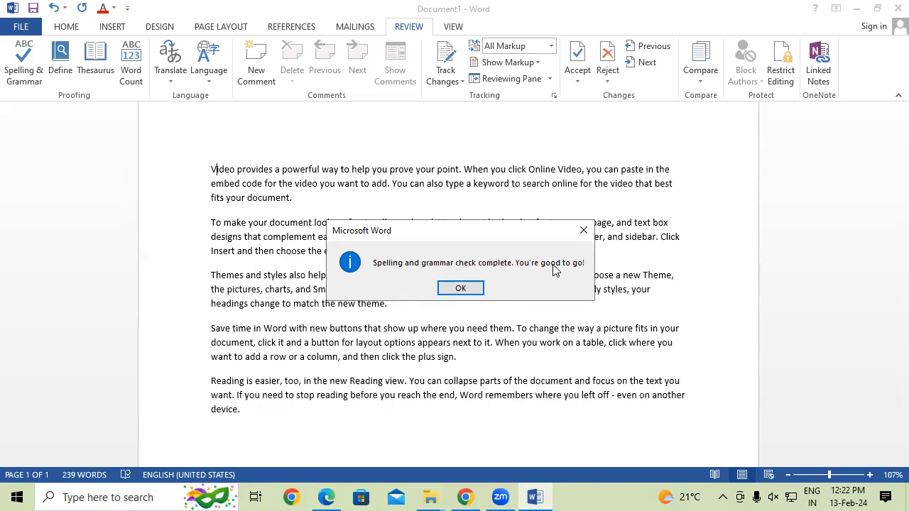
pyautogui.click(459, 288)
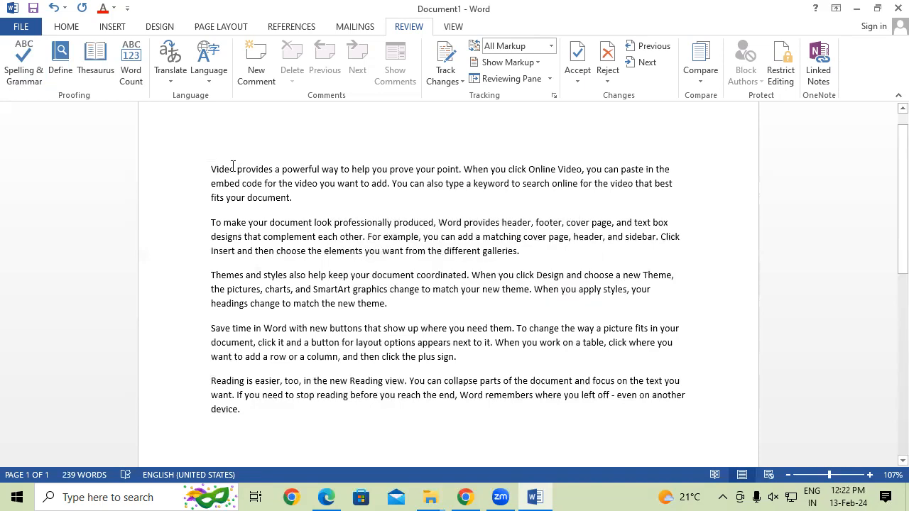
# Misspell words in the first sentence as "Vvideo", "provivdes", "powverful", "hevlp", "provve" and "poivnt" by inserting an extra v in each
pyautogui.write('v')
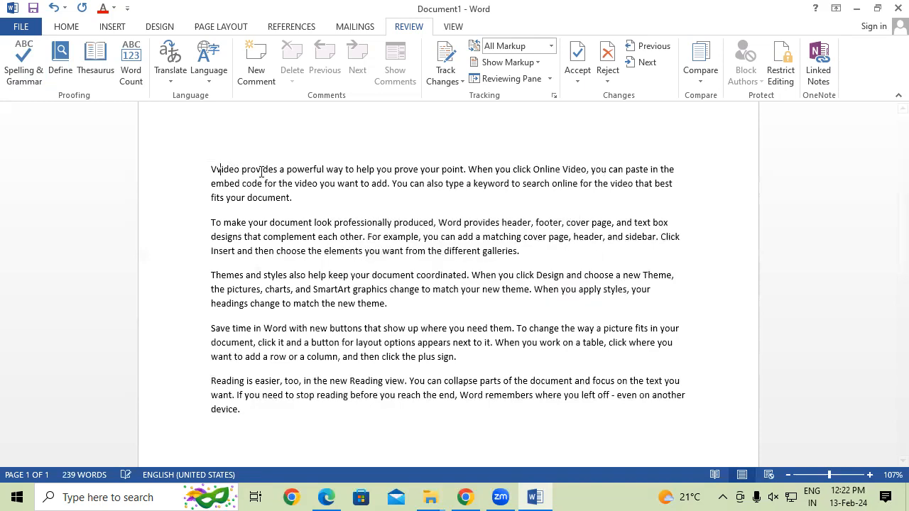
pyautogui.click(263, 171)
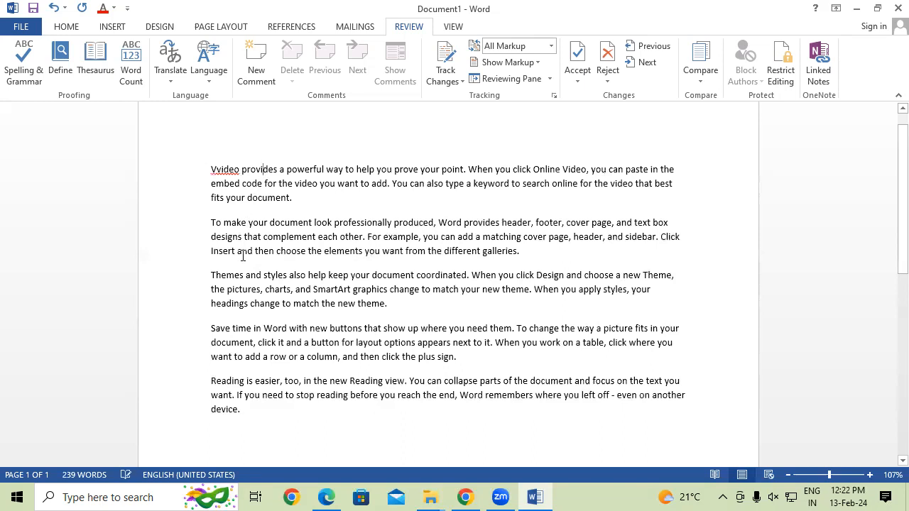
pyautogui.write('v')
pyautogui.click(309, 171)
pyautogui.write('w')
pyautogui.click(376, 169)
pyautogui.write('v')
pyautogui.click(420, 171)
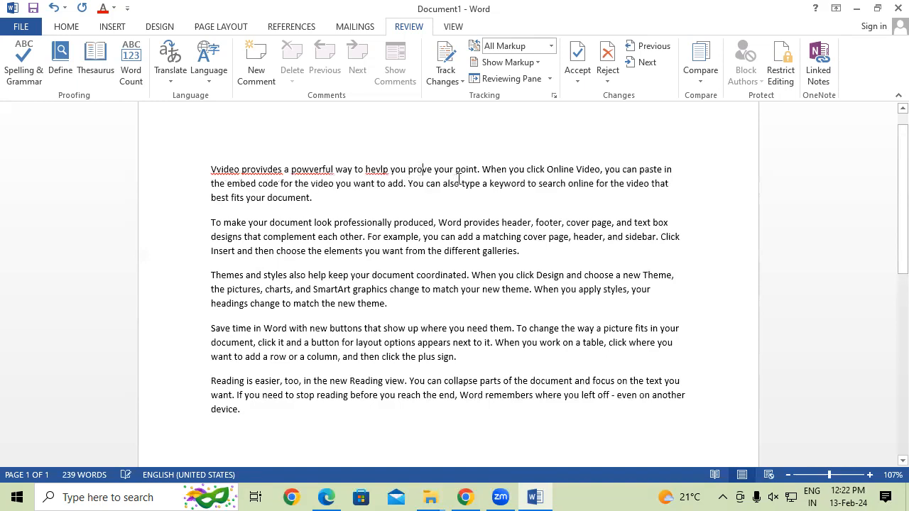
pyautogui.write('v')
pyautogui.click(469, 171)
pyautogui.write('v')
# Change the capital T of "To" at the start of the second paragraph to a lowercase t
pyautogui.click(412, 215)
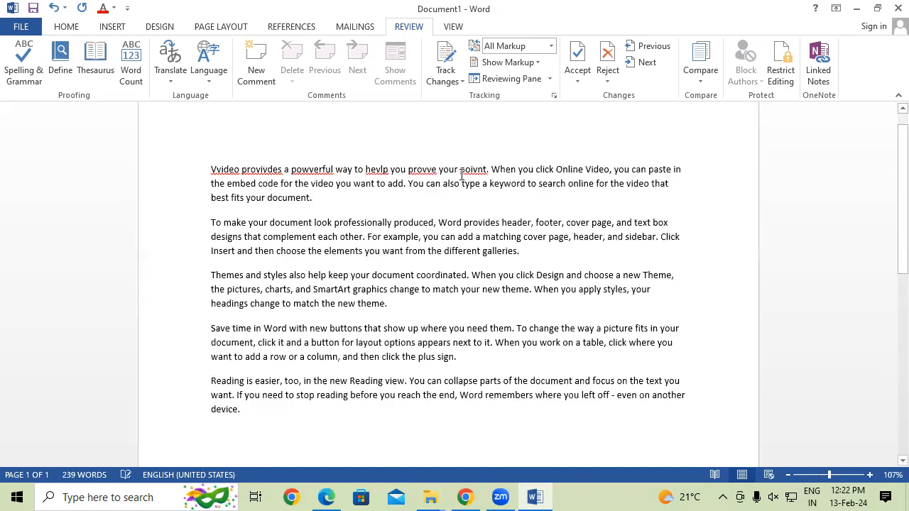
pyautogui.click(211, 222)
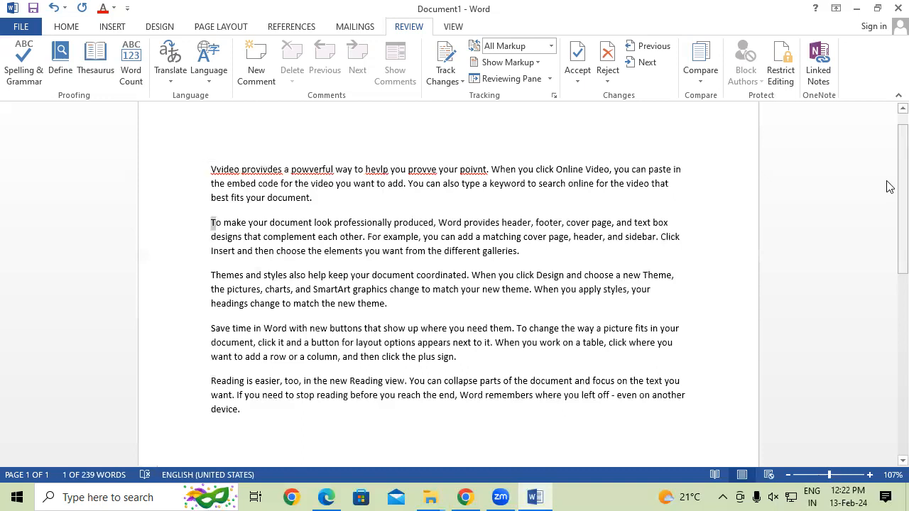
pyautogui.write('t')
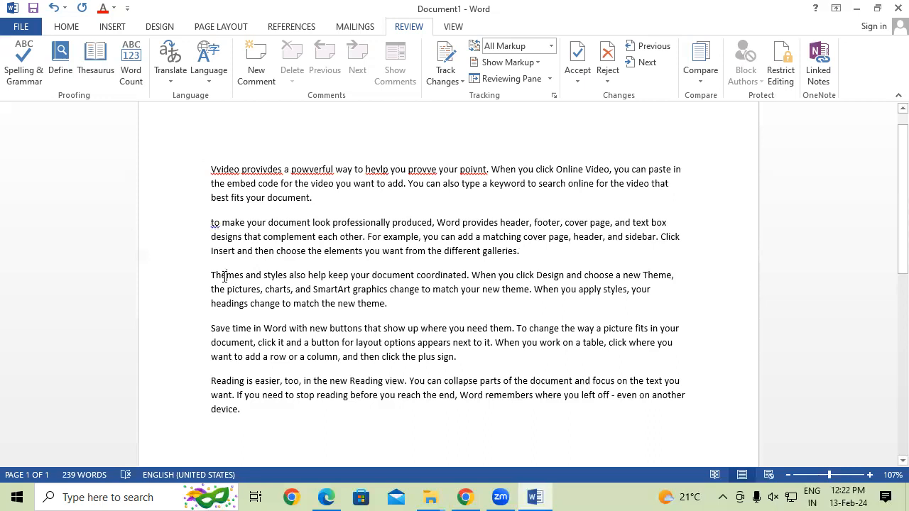
# Change the capital T of "Themes" at the start of the third paragraph to a lowercase t
pyautogui.moveTo(214, 274); pyautogui.dragTo(217, 275)
pyautogui.write('t')
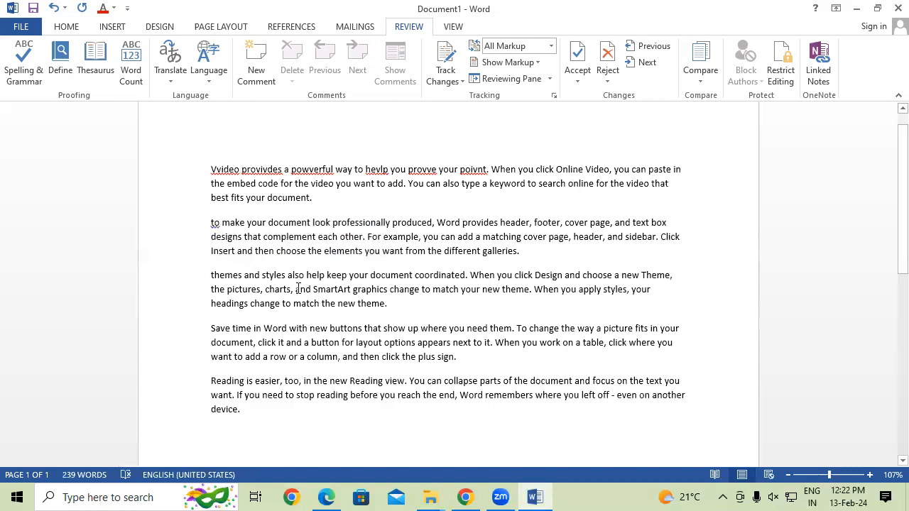
pyautogui.click(328, 309)
# Start a spelling and grammar check from the beginning of the document
pyautogui.click(210, 160)
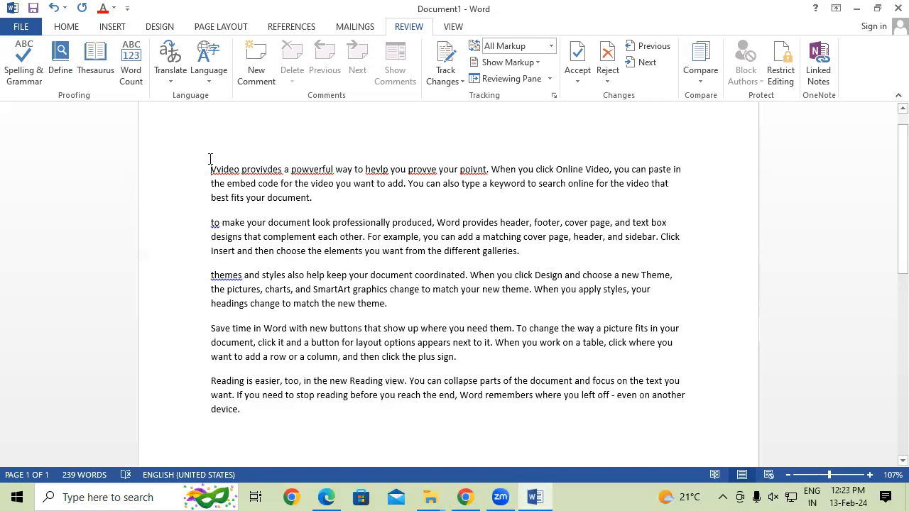
pyautogui.click(39, 78)
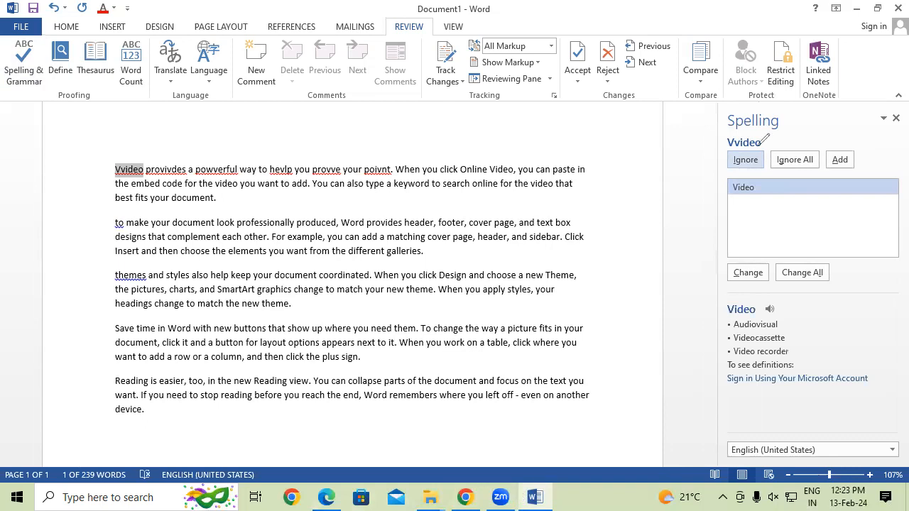
pyautogui.moveTo(764, 147)
pyautogui.mouseDown()
pyautogui.moveTo(773, 170)
pyautogui.moveTo(824, 162)
pyautogui.moveTo(774, 142)
pyautogui.mouseUp()
pyautogui.moveTo(831, 142)
pyautogui.mouseDown()
pyautogui.moveTo(824, 152)
pyautogui.moveTo(832, 168)
pyautogui.moveTo(822, 140)
pyautogui.mouseUp()
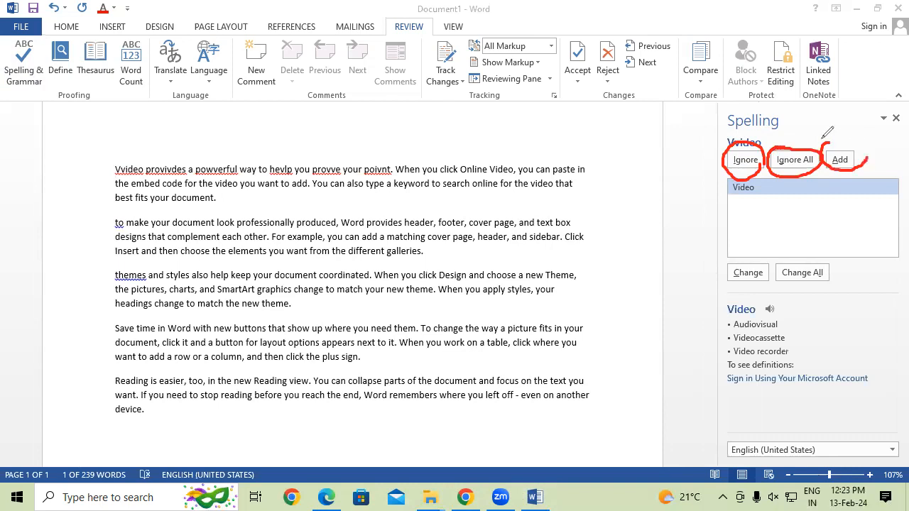
pyautogui.moveTo(759, 259)
pyautogui.mouseDown()
pyautogui.moveTo(727, 277)
pyautogui.moveTo(767, 291)
pyautogui.moveTo(758, 255)
pyautogui.moveTo(823, 288)
pyautogui.moveTo(789, 249)
pyautogui.mouseUp()
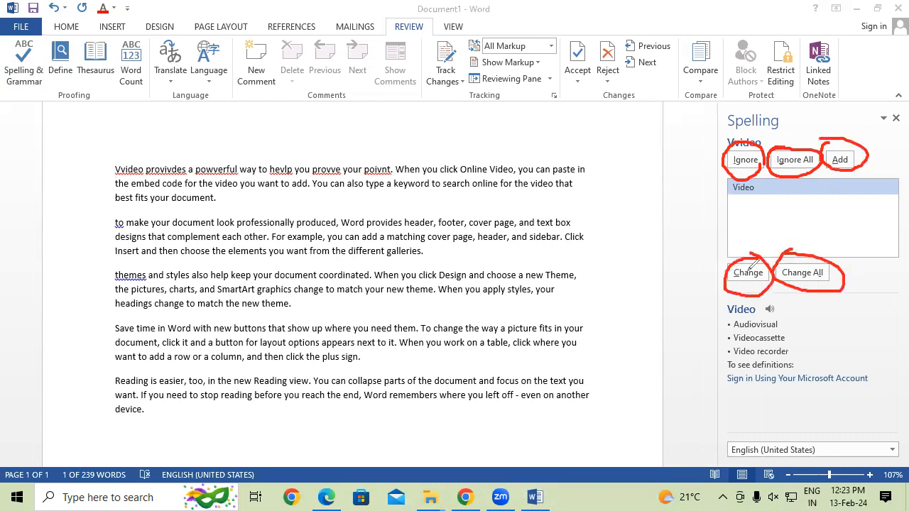
pyautogui.moveTo(679, 196)
pyautogui.mouseDown()
pyautogui.moveTo(703, 207)
pyautogui.moveTo(728, 182)
pyautogui.mouseUp()
pyautogui.moveTo(712, 179)
pyautogui.mouseDown()
pyautogui.moveTo(726, 181)
pyautogui.moveTo(729, 196)
pyautogui.mouseUp()
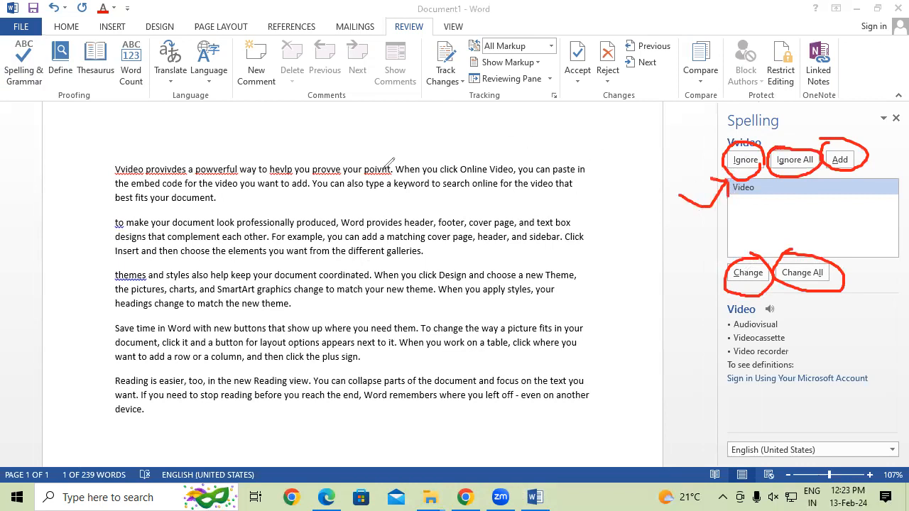
pyautogui.moveTo(116, 162); pyautogui.dragTo(137, 157)
pyautogui.moveTo(683, 175)
pyautogui.mouseDown()
pyautogui.moveTo(717, 159)
pyautogui.moveTo(708, 177)
pyautogui.mouseUp()
pyautogui.moveTo(117, 161); pyautogui.dragTo(132, 157)
pyautogui.moveTo(770, 202); pyautogui.dragTo(791, 177)
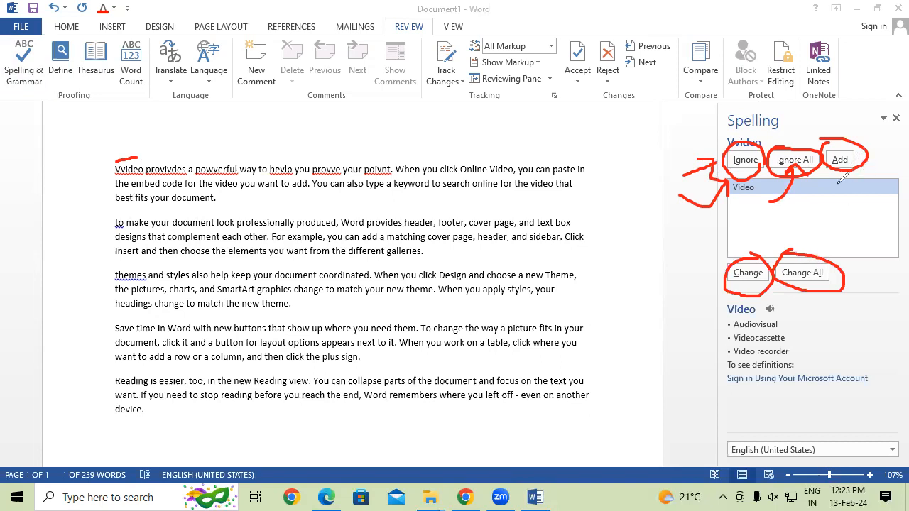
pyautogui.moveTo(823, 188); pyautogui.dragTo(842, 162)
pyautogui.moveTo(144, 160); pyautogui.dragTo(186, 158)
pyautogui.moveTo(181, 154)
pyautogui.mouseDown()
pyautogui.moveTo(298, 89)
pyautogui.moveTo(722, 132)
pyautogui.moveTo(818, 151)
pyautogui.mouseUp()
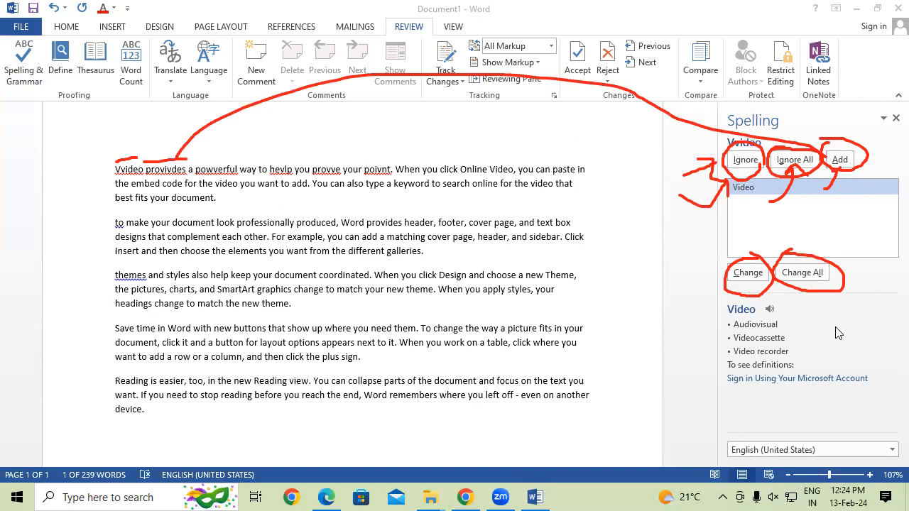
pyautogui.press('e')
pyautogui.moveTo(142, 161); pyautogui.dragTo(180, 157)
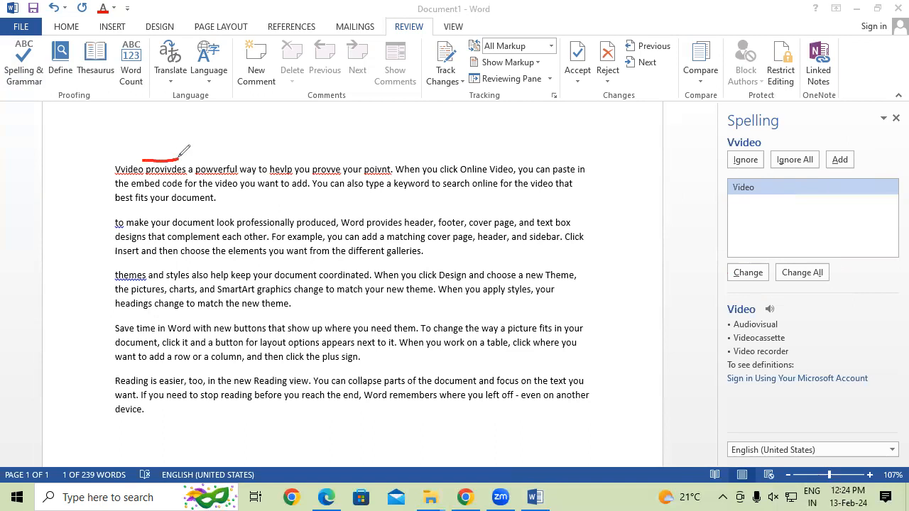
pyautogui.moveTo(761, 170); pyautogui.dragTo(734, 169)
pyautogui.moveTo(109, 164); pyautogui.dragTo(128, 163)
pyautogui.moveTo(778, 147); pyautogui.dragTo(790, 145)
pyautogui.moveTo(122, 142)
pyautogui.mouseDown()
pyautogui.moveTo(124, 155)
pyautogui.moveTo(136, 145)
pyautogui.mouseUp()
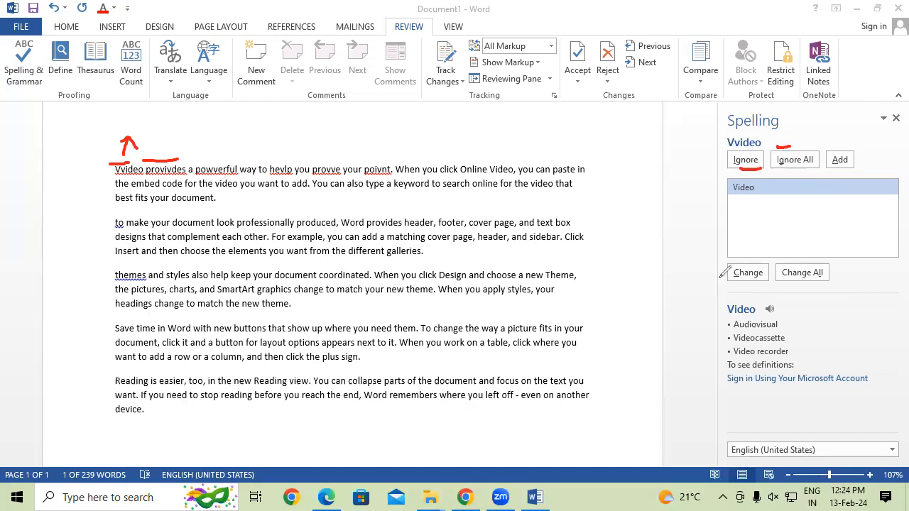
pyautogui.moveTo(773, 255)
pyautogui.mouseDown()
pyautogui.moveTo(724, 263)
pyautogui.moveTo(742, 288)
pyautogui.moveTo(767, 264)
pyautogui.mouseUp()
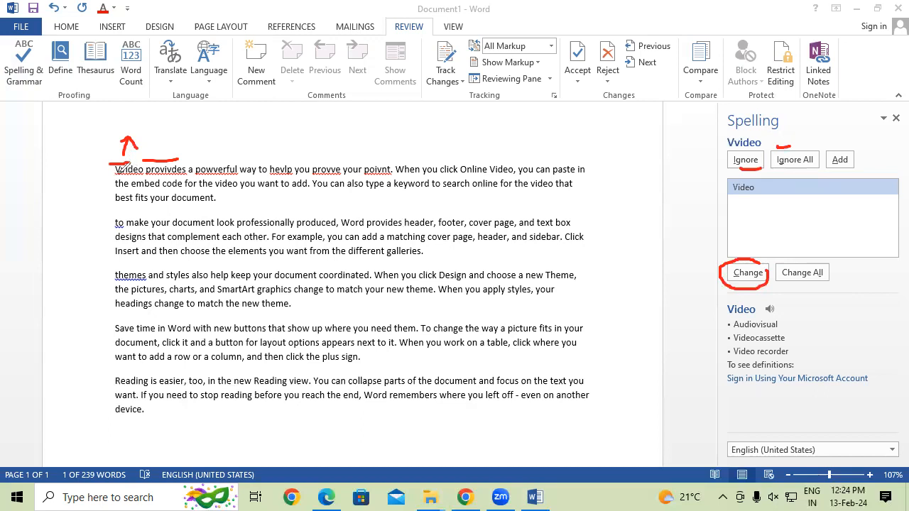
pyautogui.moveTo(767, 183)
pyautogui.mouseDown()
pyautogui.moveTo(725, 183)
pyautogui.moveTo(749, 201)
pyautogui.mouseUp()
pyautogui.moveTo(744, 194)
pyautogui.mouseDown()
pyautogui.moveTo(581, 239)
pyautogui.moveTo(167, 165)
pyautogui.mouseUp()
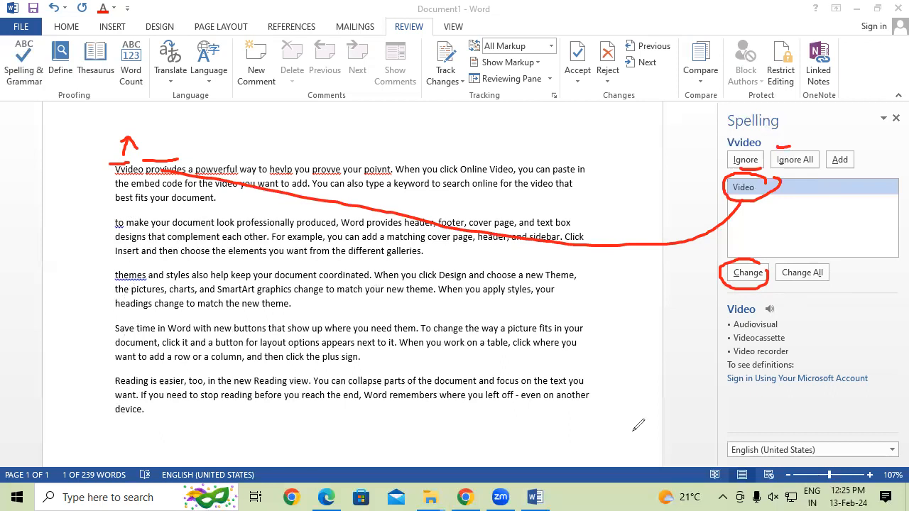
pyautogui.moveTo(778, 266)
pyautogui.mouseDown()
pyautogui.moveTo(852, 277)
pyautogui.moveTo(773, 265)
pyautogui.moveTo(768, 274)
pyautogui.mouseUp()
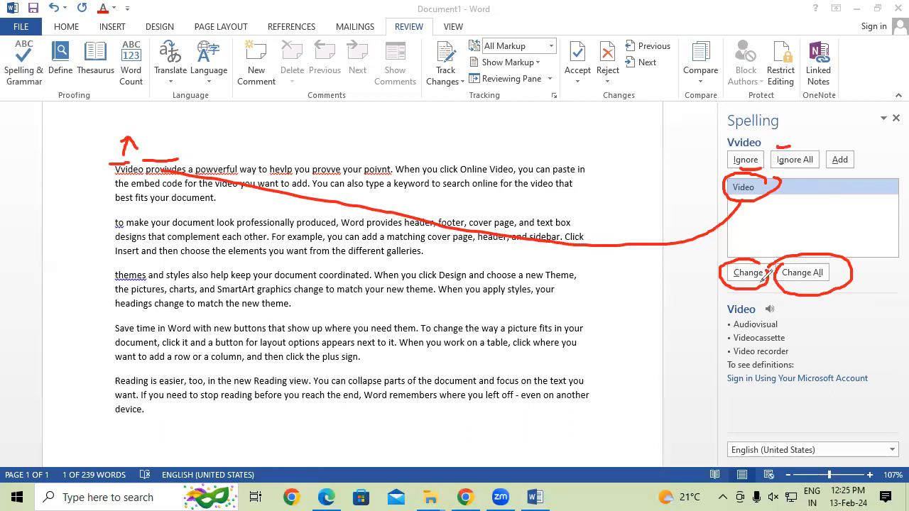
pyautogui.click(812, 329)
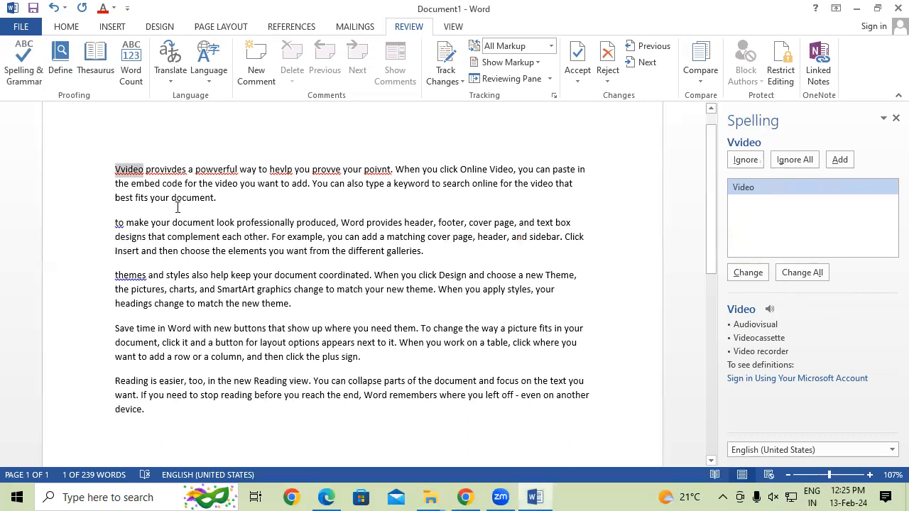
# Correct the first sentence's misspellings with the suggestions "Video", "provides", "powerful", "help", "prove" and "point"
pyautogui.click(605, 289)
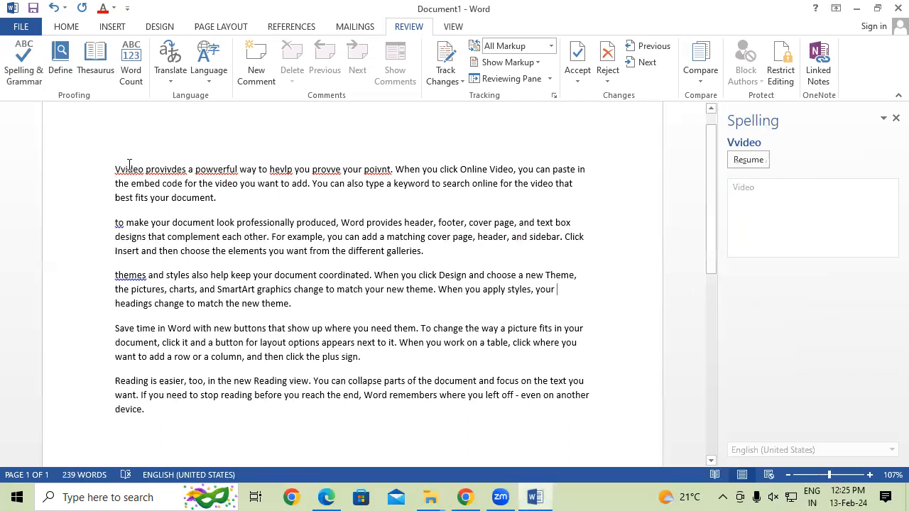
pyautogui.click(117, 169)
pyautogui.click(747, 272)
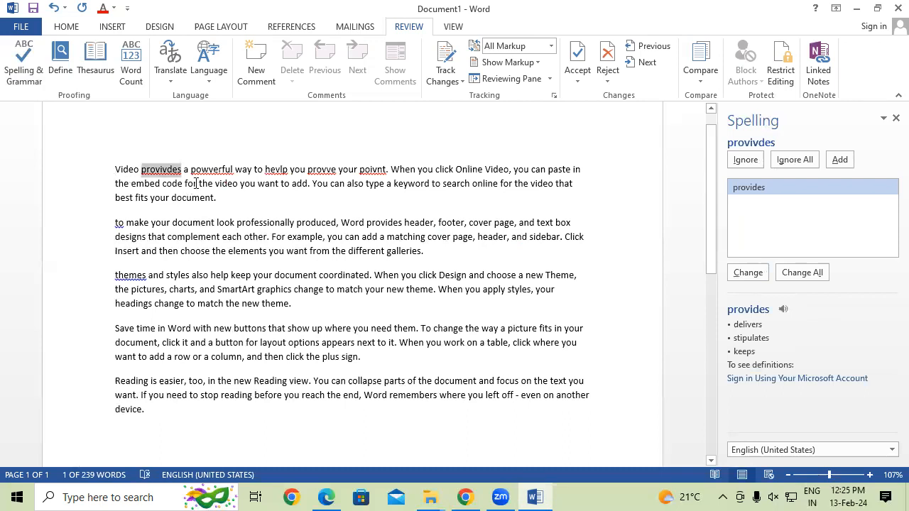
pyautogui.click(743, 277)
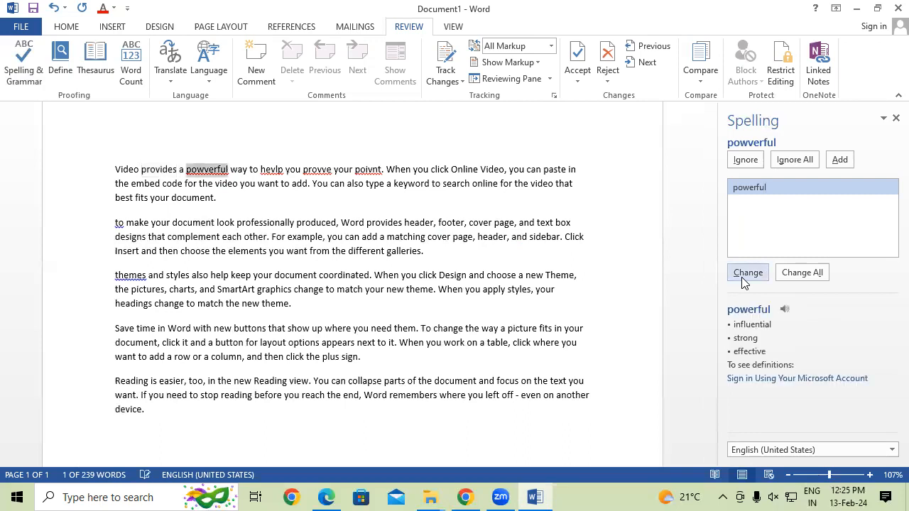
pyautogui.click(743, 277)
pyautogui.click(743, 277)
pyautogui.click(743, 278)
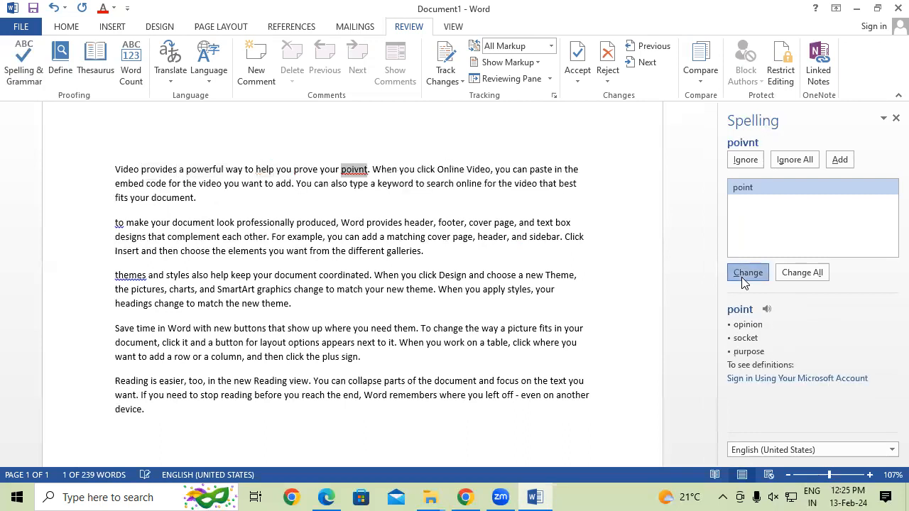
pyautogui.click(743, 276)
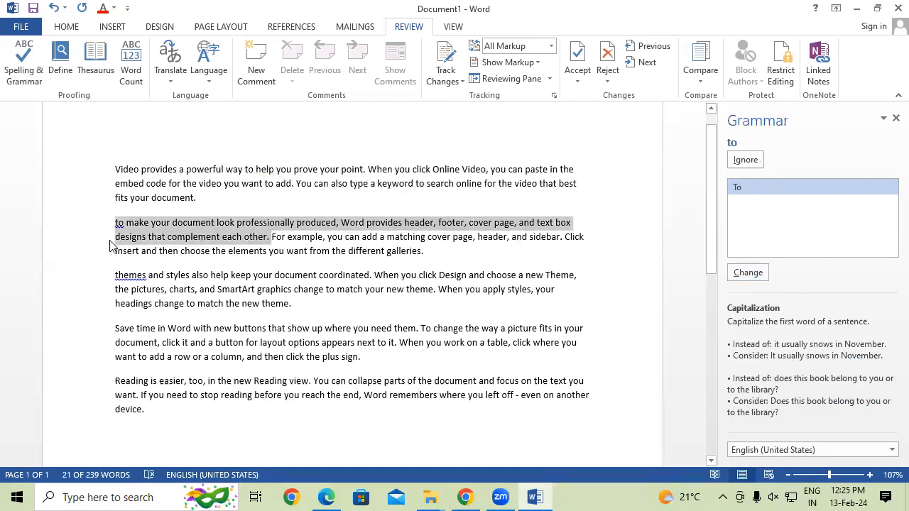
# Accept the grammar suggestions "To" and "Themes" for the second and third paragraphs, and dismiss the completion message
pyautogui.click(753, 277)
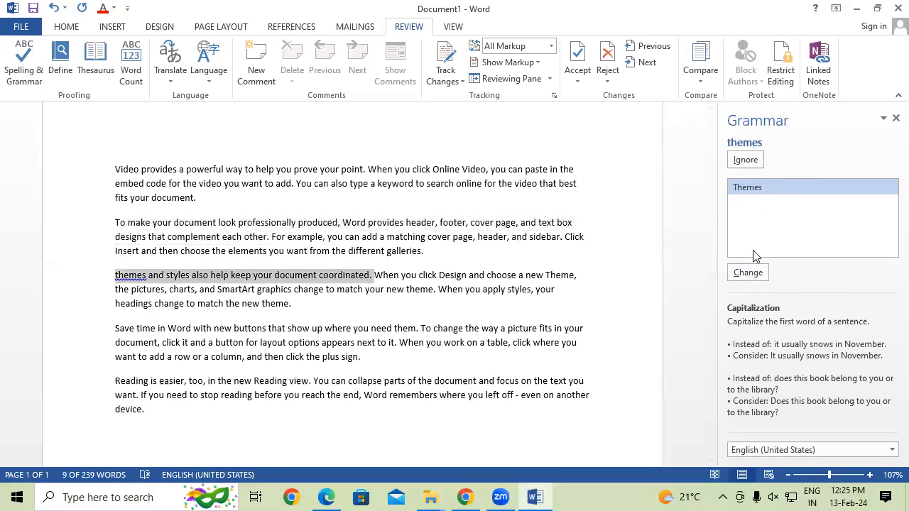
pyautogui.click(753, 276)
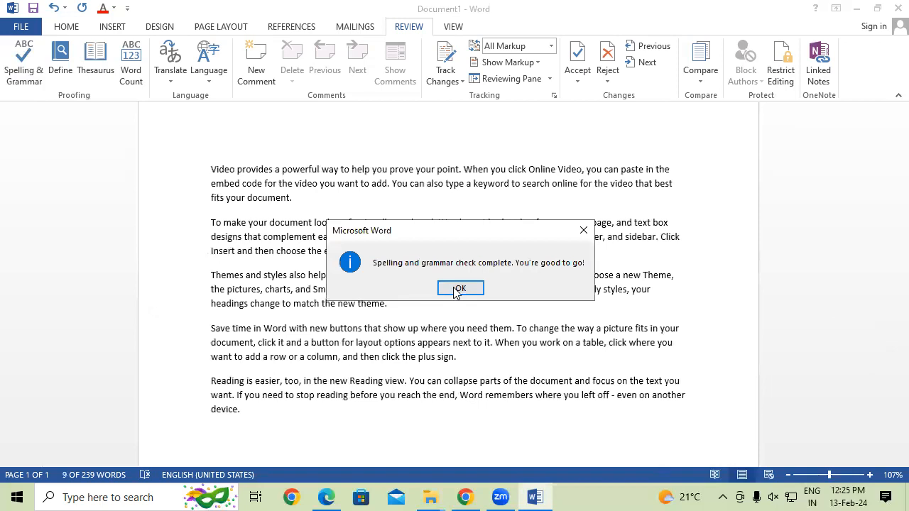
pyautogui.click(455, 286)
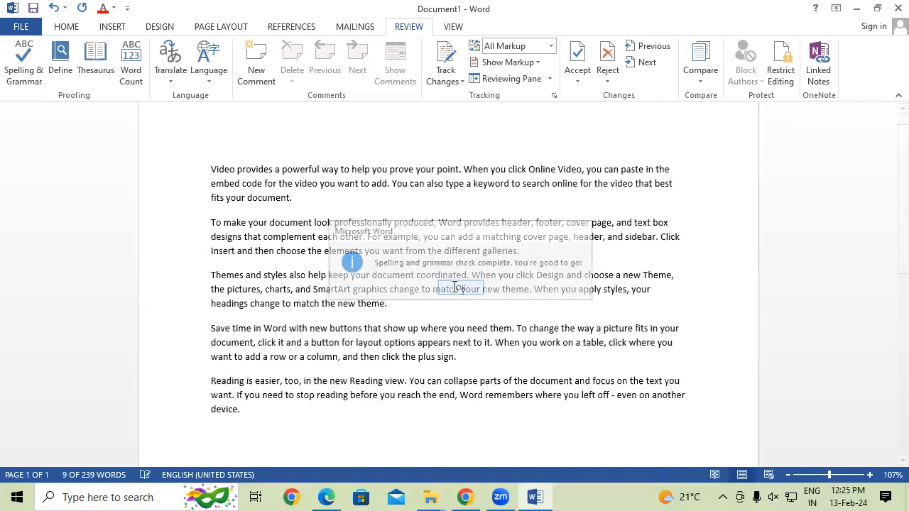
# Close the document without saving, and relaunch Word through the winword command with a blank document
pyautogui.click(898, 8)
pyautogui.click(454, 274)
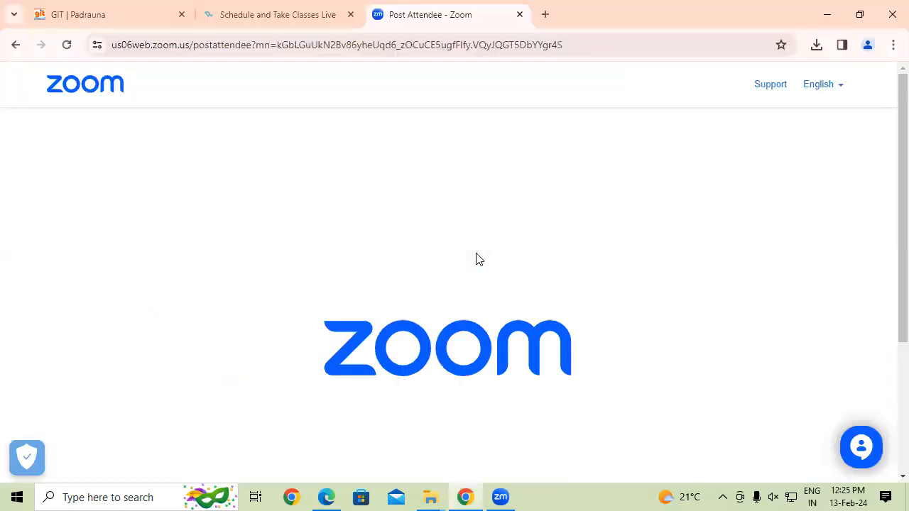
pyautogui.press('super+r')
pyautogui.write('winword')
pyautogui.press('Return')
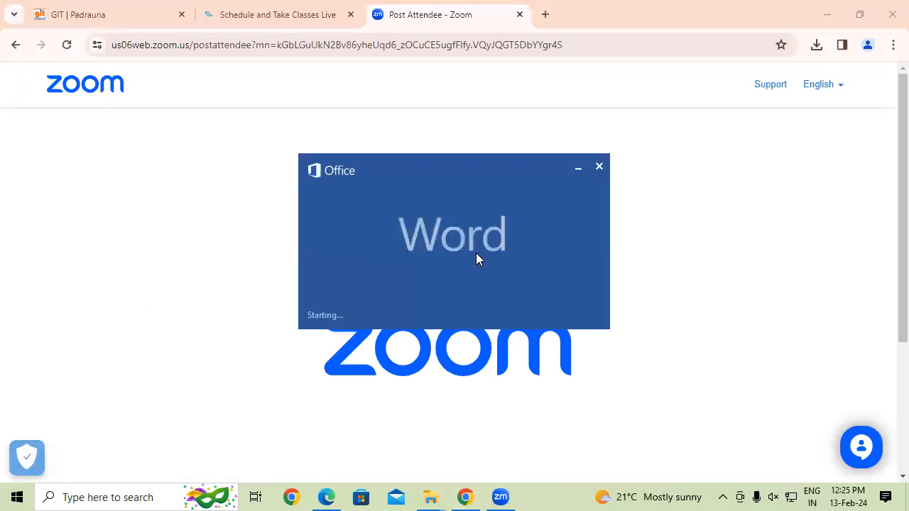
pyautogui.press('Return')
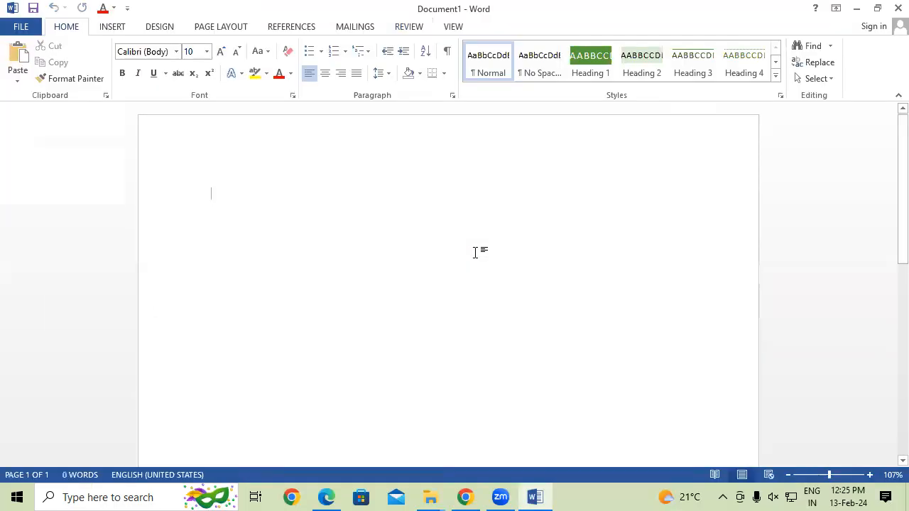
# Generate sample paragraphs with =rand() and misspell the first word as "Vvideo"
pyautogui.write('=ran')
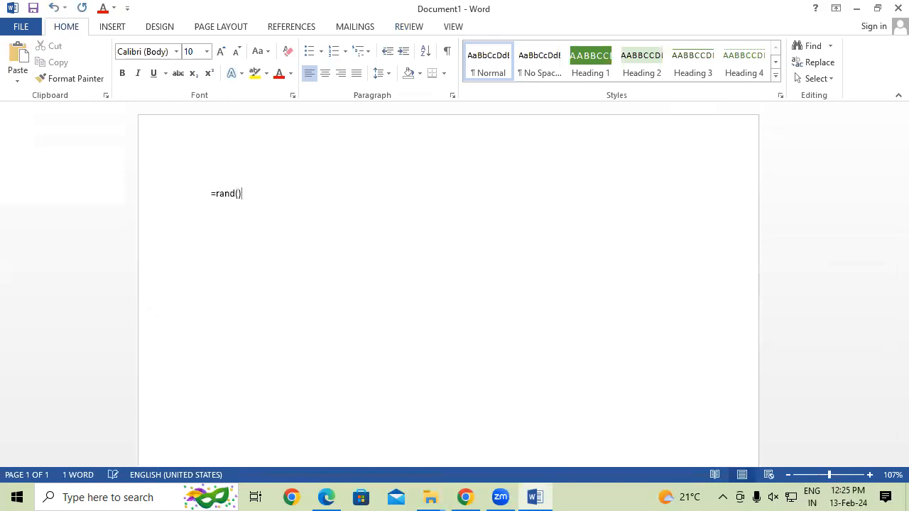
pyautogui.write('d()')
pyautogui.press('Return')
pyautogui.click(215, 193)
pyautogui.write('v')
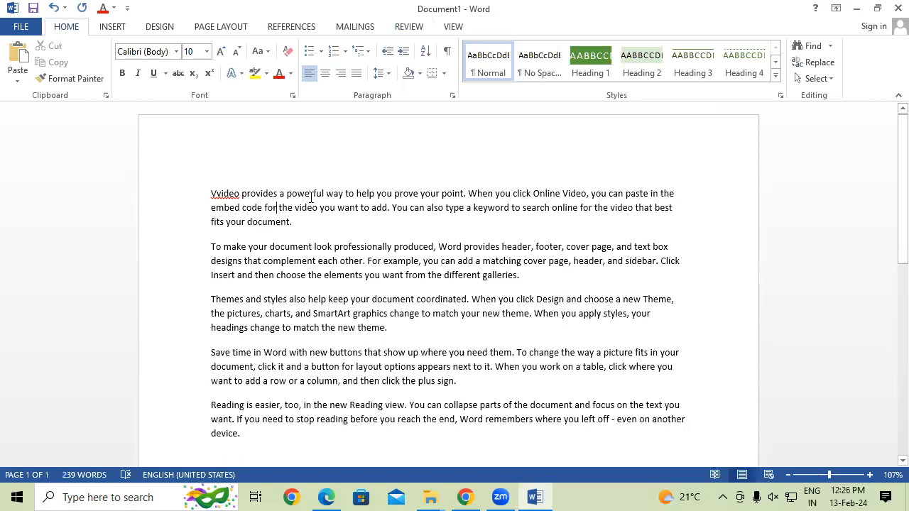
# Run a spelling check from the start of the document, add "Vvideo" to the dictionary and dismiss the completion message
pyautogui.click(210, 193)
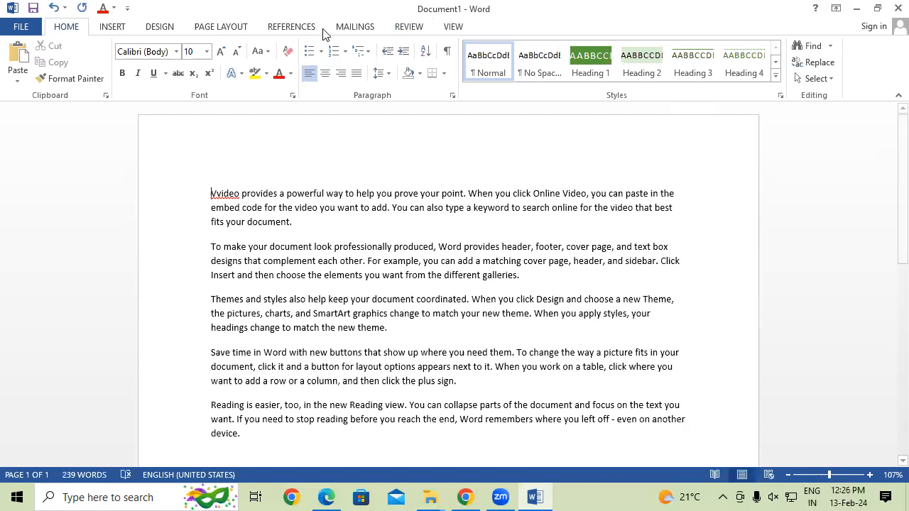
pyautogui.click(408, 27)
pyautogui.click(24, 63)
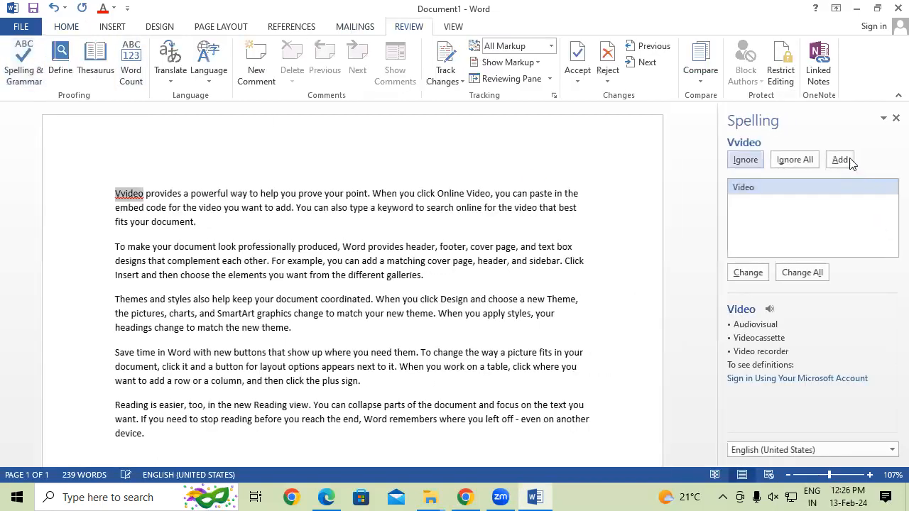
pyautogui.click(844, 157)
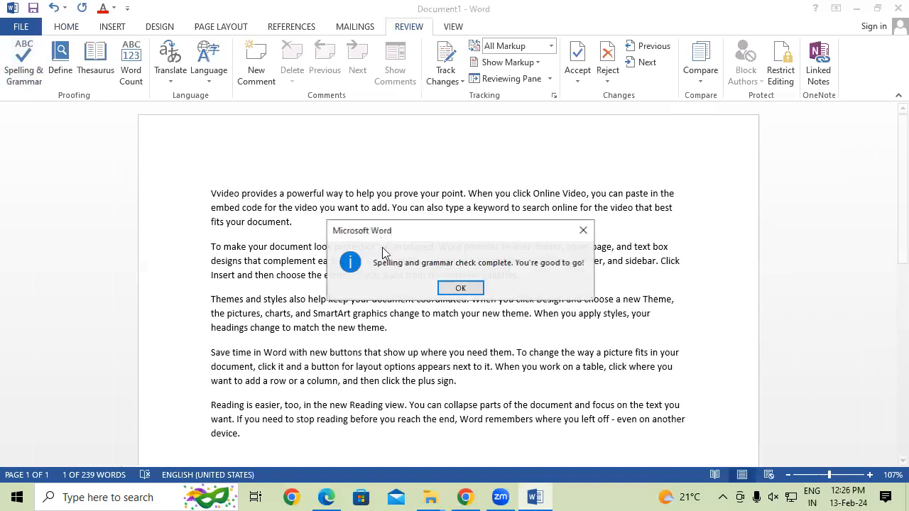
pyautogui.click(461, 288)
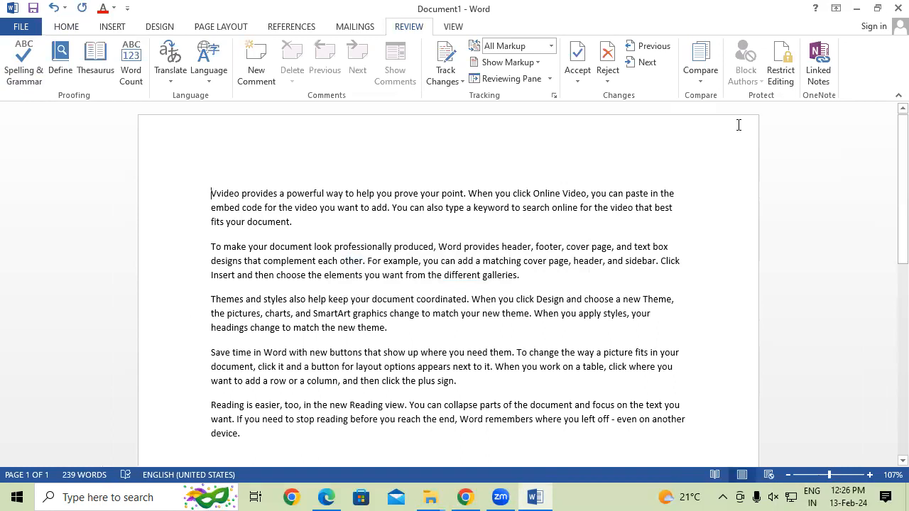
# Discard the document containing "Vvideo" and restart Word from the Run dialog with a new blank document
pyautogui.click(898, 7)
pyautogui.click(454, 276)
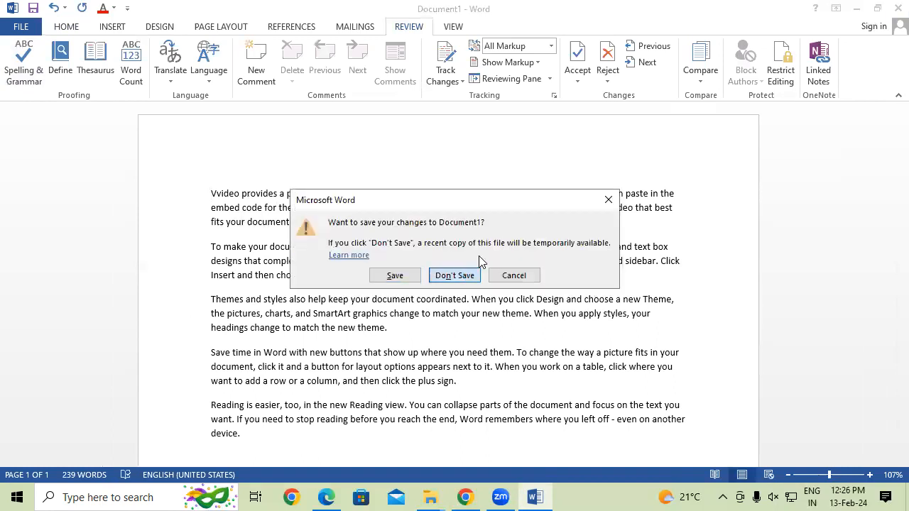
pyautogui.press('super+r')
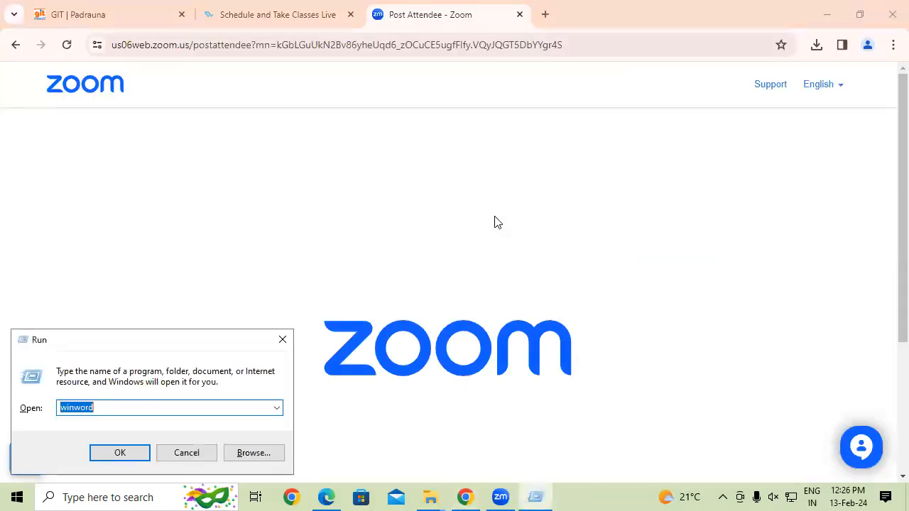
pyautogui.press('Return')
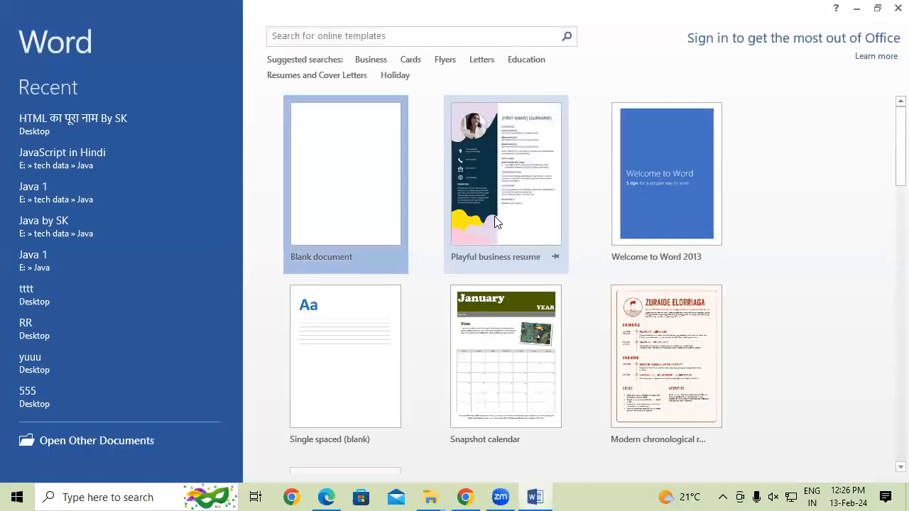
pyautogui.press('Return')
# Generate sample paragraphs with =rand(), misspell the first word as "Vvideo" and select it
pyautogui.write('=rand(')
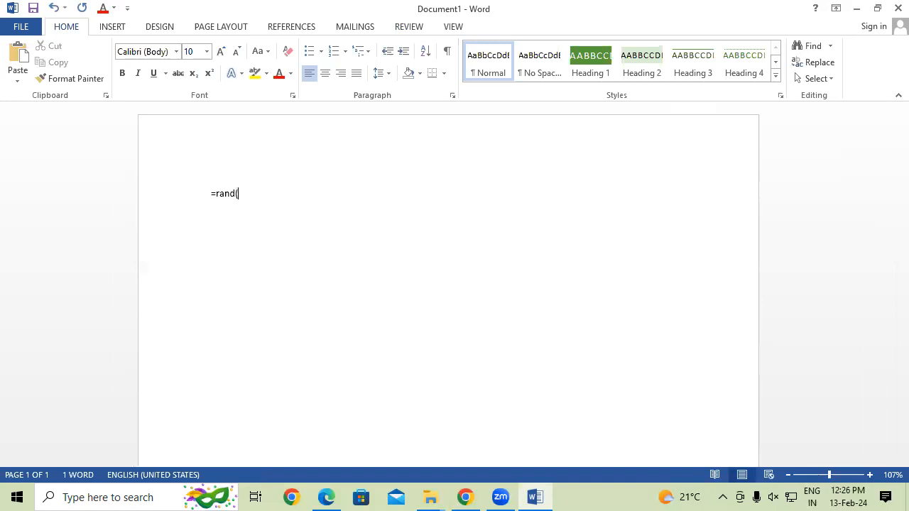
pyautogui.write(')')
pyautogui.press('Return')
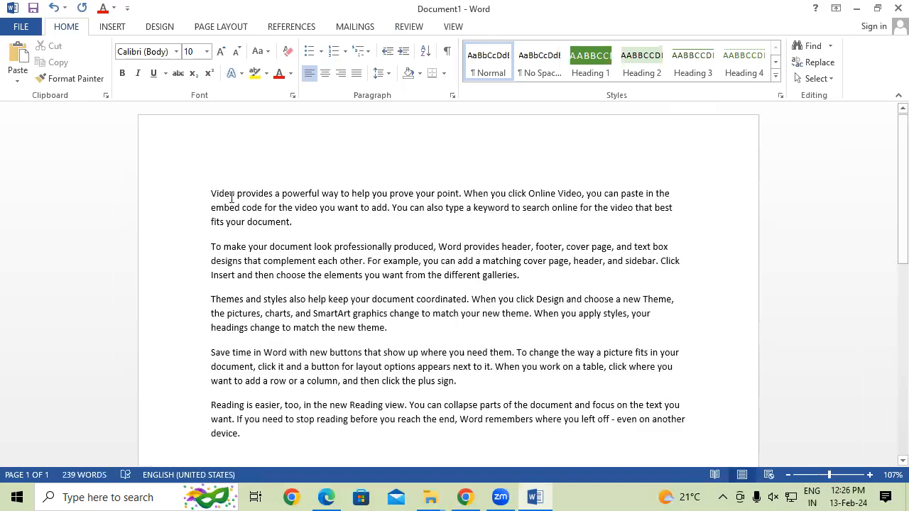
pyautogui.write('v')
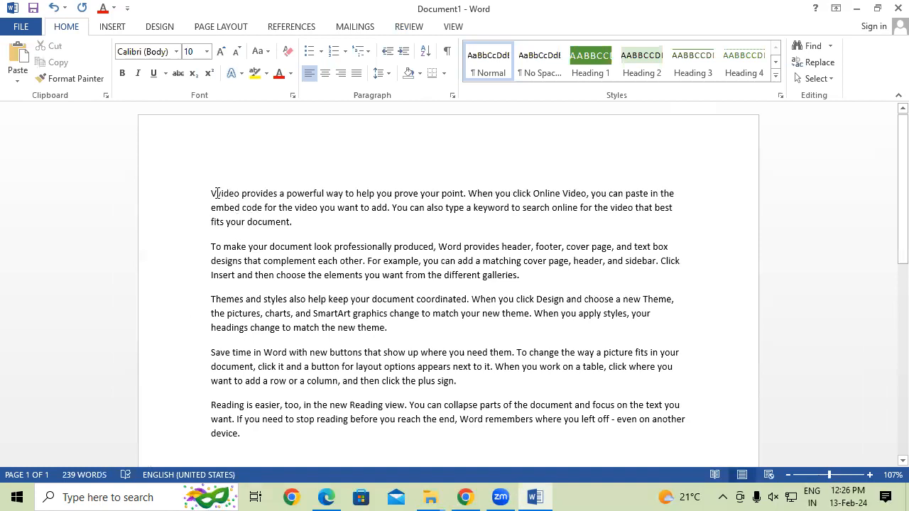
pyautogui.moveTo(211, 194); pyautogui.dragTo(247, 199)
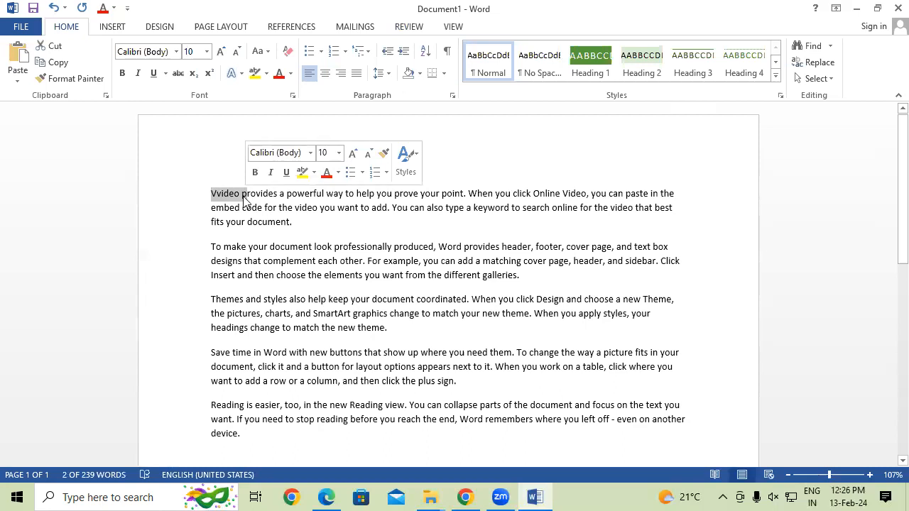
# Look up the definition of "powerful" in the first sentence, open the dictionary sign-in, and close both without signing in
pyautogui.click(409, 26)
pyautogui.click(316, 199)
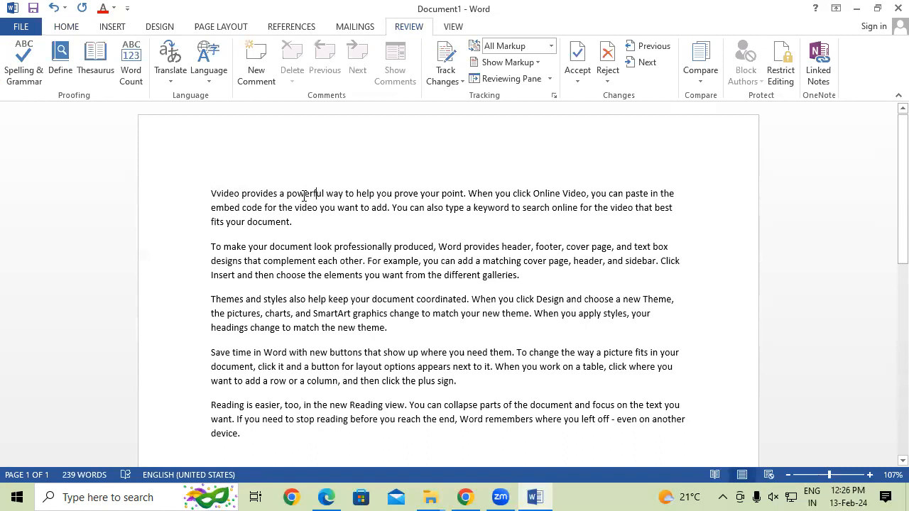
pyautogui.click(68, 65)
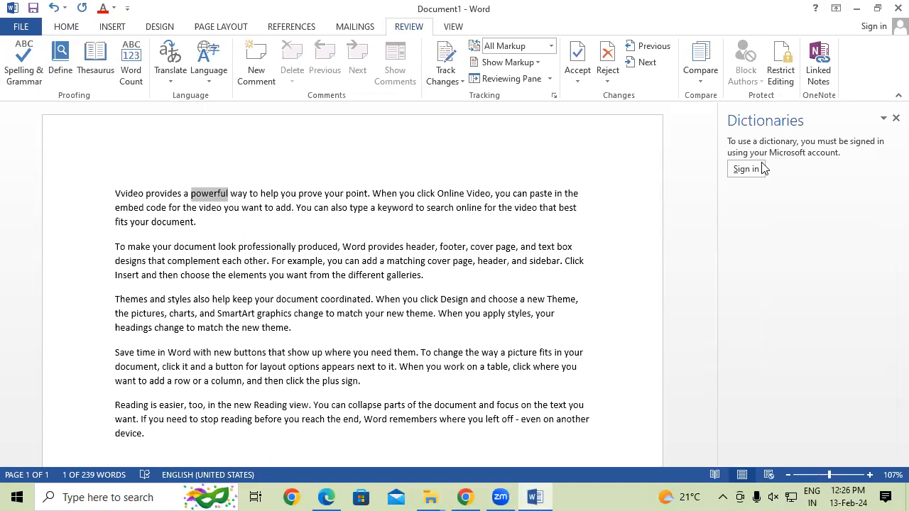
pyautogui.click(757, 170)
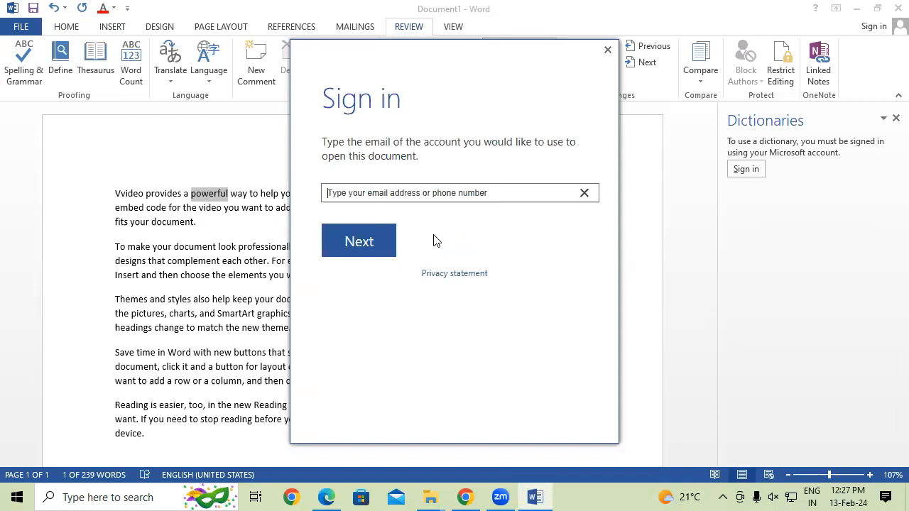
pyautogui.click(607, 50)
pyautogui.click(893, 118)
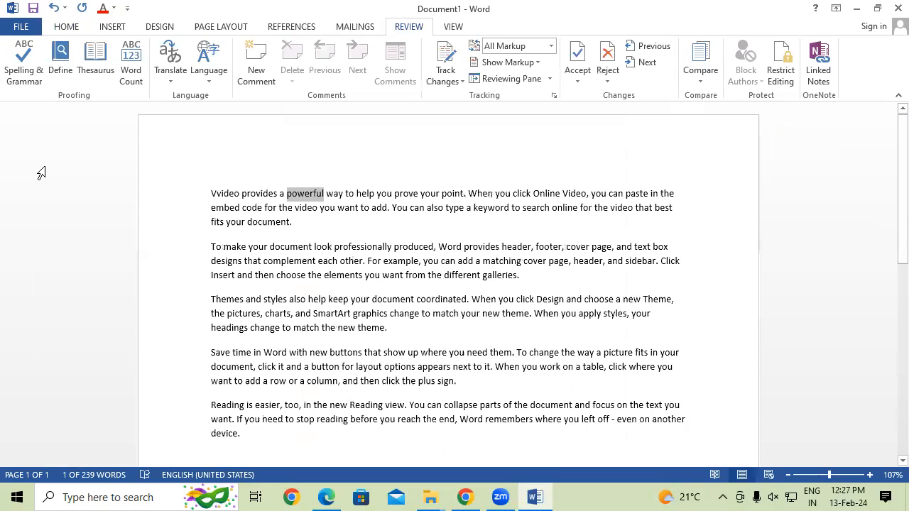
# Misspell "powerful" as "powgerful", run a spelling check and add the misspelling to the dictionary
pyautogui.click(305, 193)
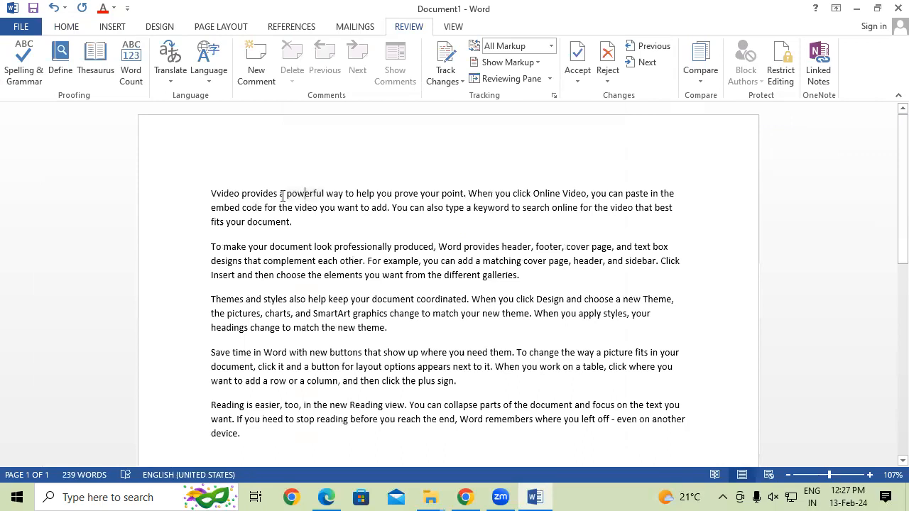
pyautogui.write('g')
pyautogui.click(25, 64)
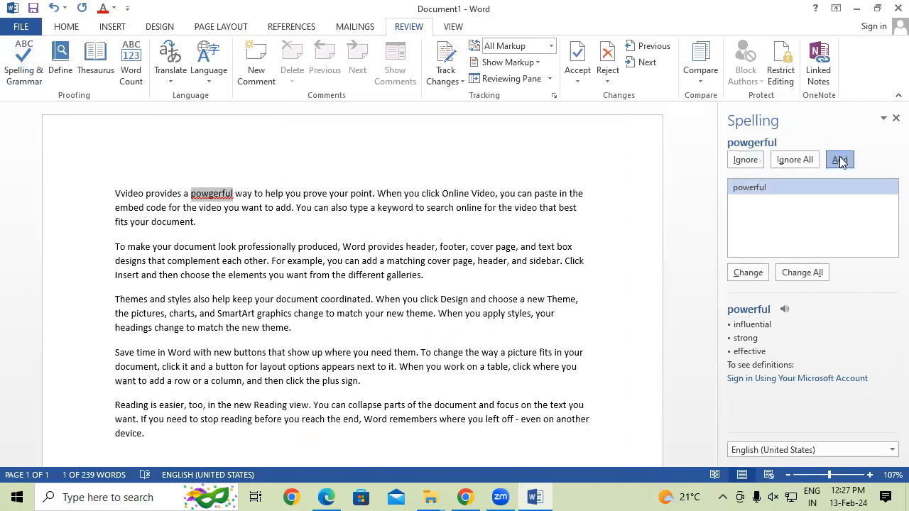
pyautogui.click(839, 161)
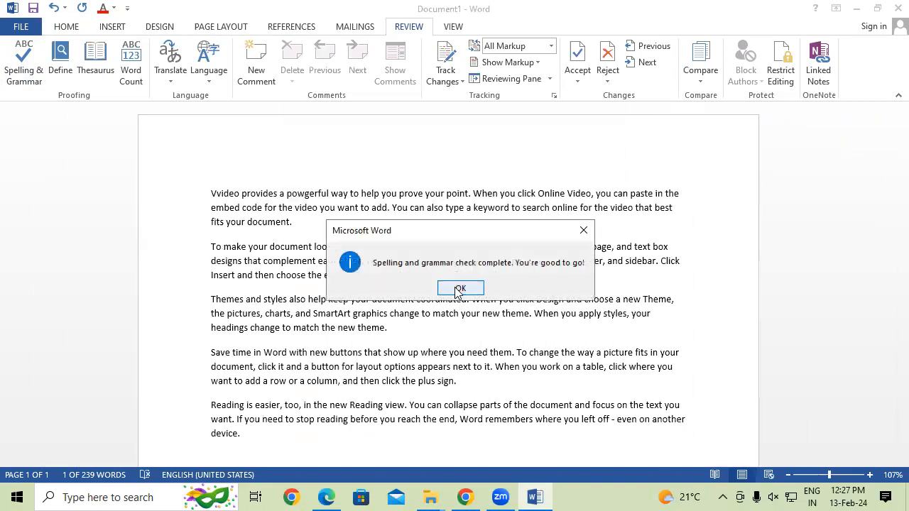
pyautogui.click(459, 289)
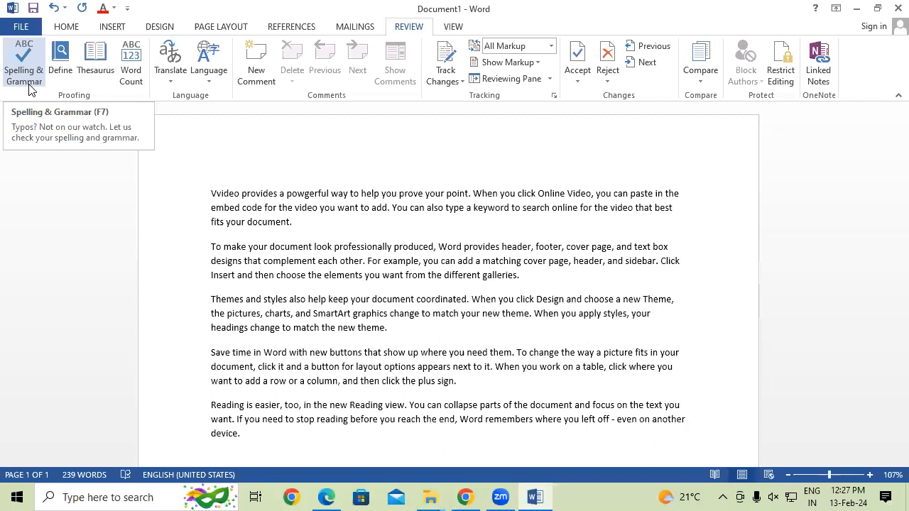
# Misspell "help" as "hhelp" in the first sentence and correct it through the spelling check with the suggestion "help"
pyautogui.click(366, 198)
pyautogui.write('h')
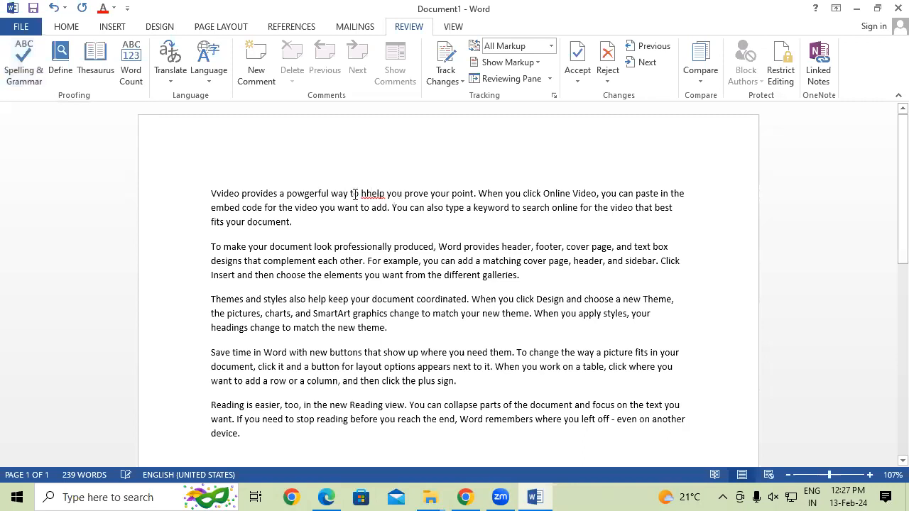
pyautogui.click(24, 64)
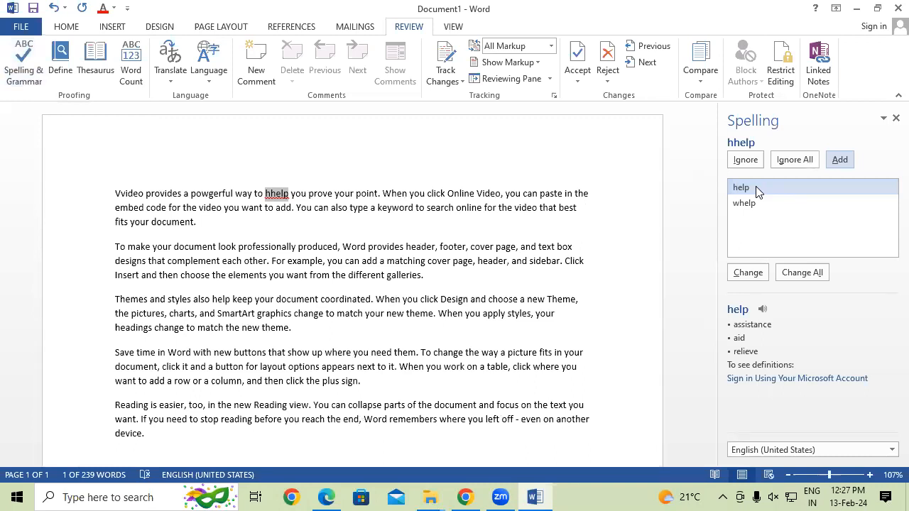
pyautogui.click(757, 205)
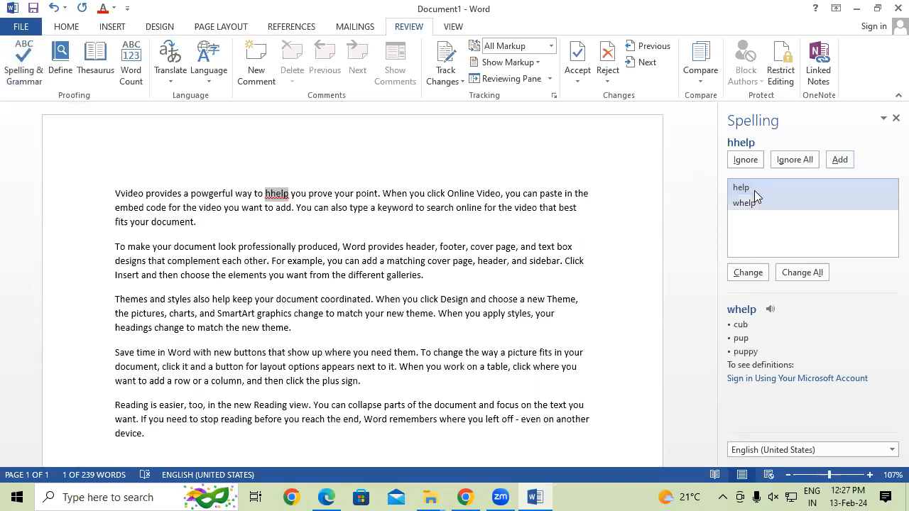
pyautogui.click(753, 188)
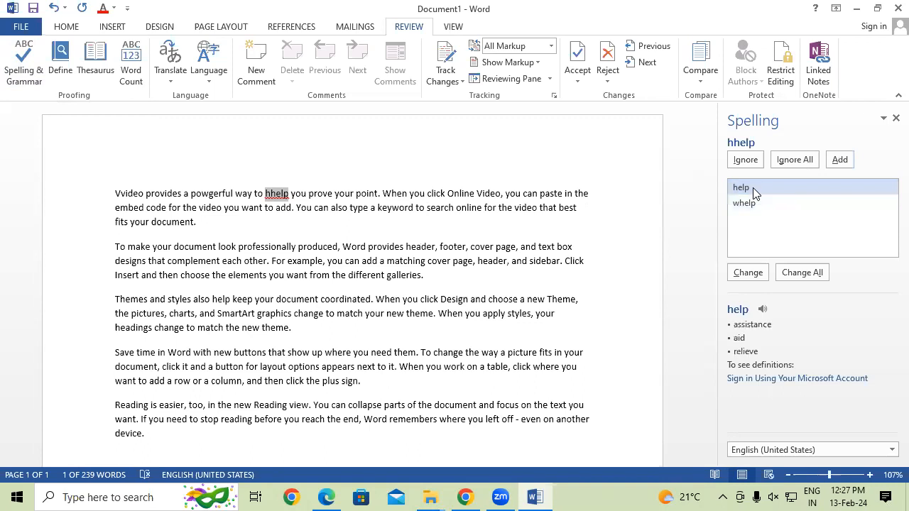
pyautogui.click(750, 272)
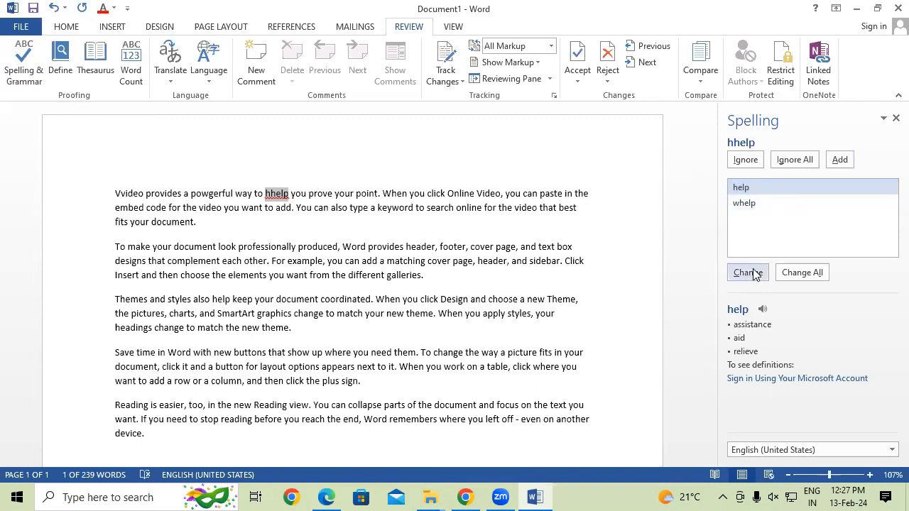
pyautogui.click(453, 286)
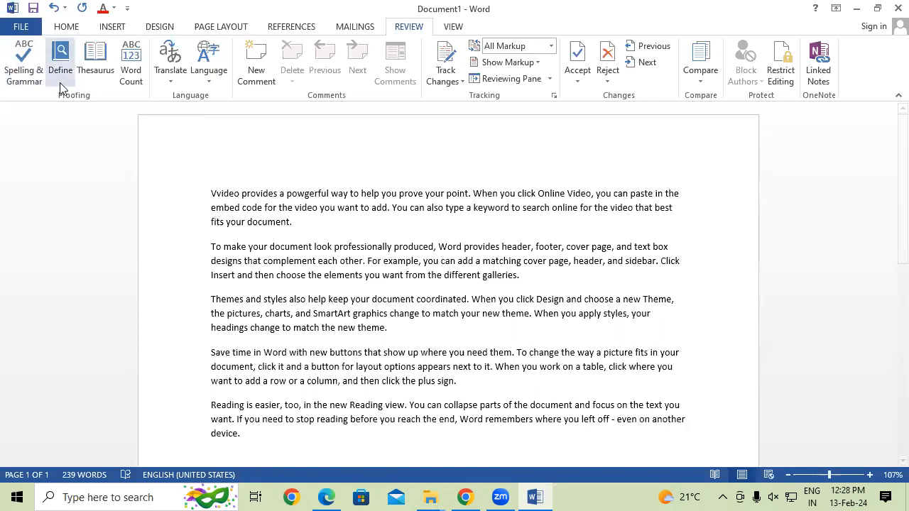
# Try to look up the definition of "powgerful", submit the dictionary sign-in without an email, and close the sign-in and dictionary
pyautogui.rightClick(305, 191)
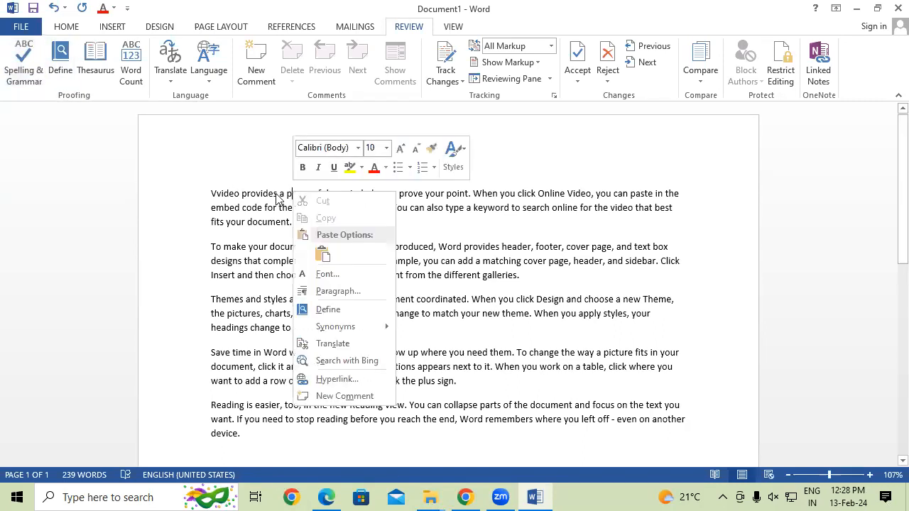
pyautogui.press('Escape')
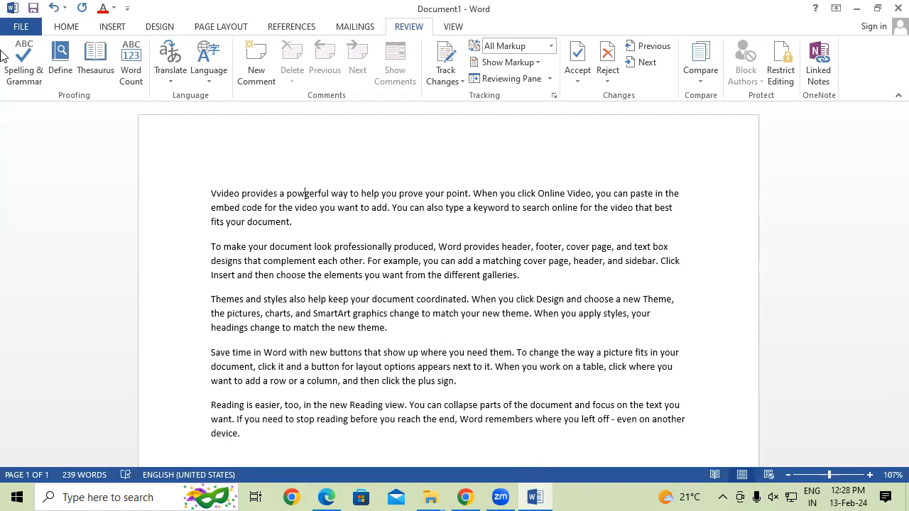
pyautogui.click(60, 70)
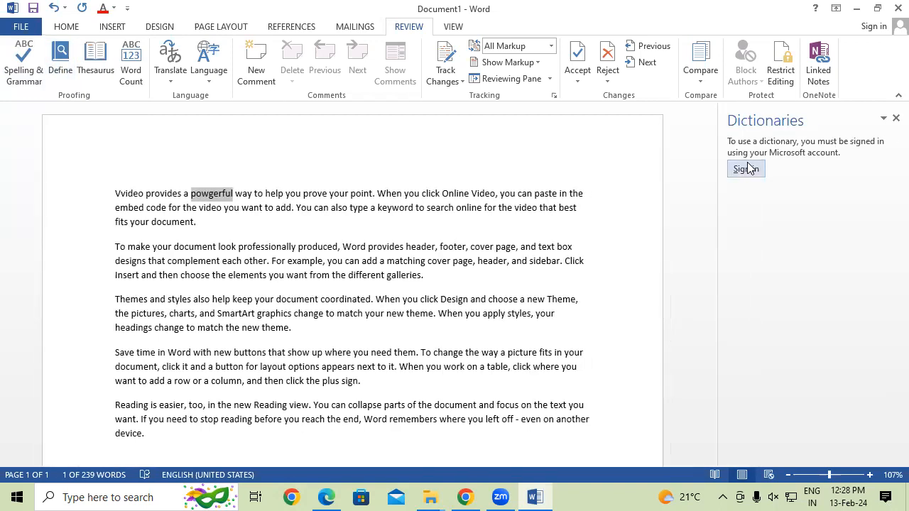
pyautogui.click(746, 169)
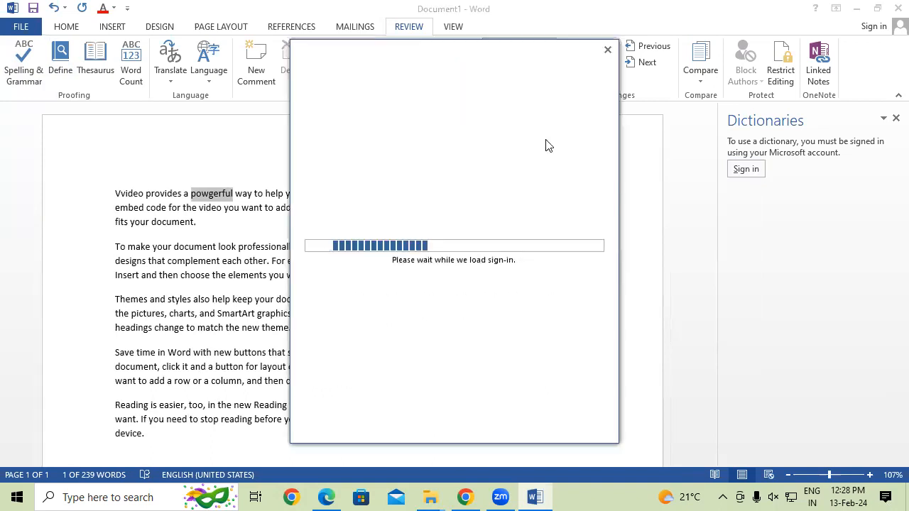
pyautogui.click(390, 193)
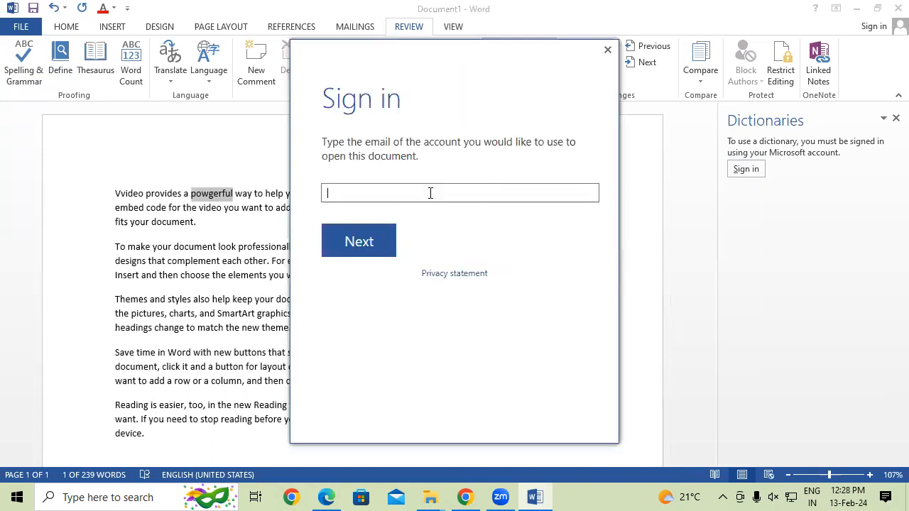
pyautogui.click(373, 242)
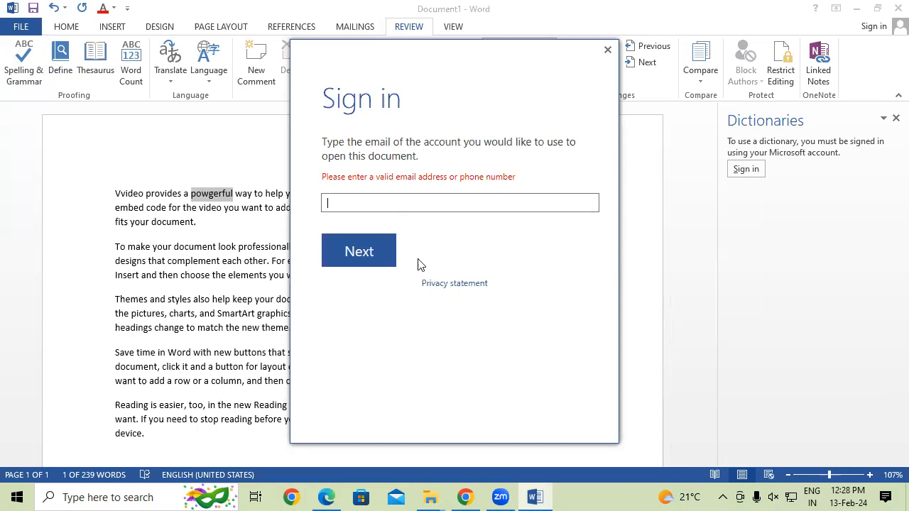
pyautogui.click(608, 51)
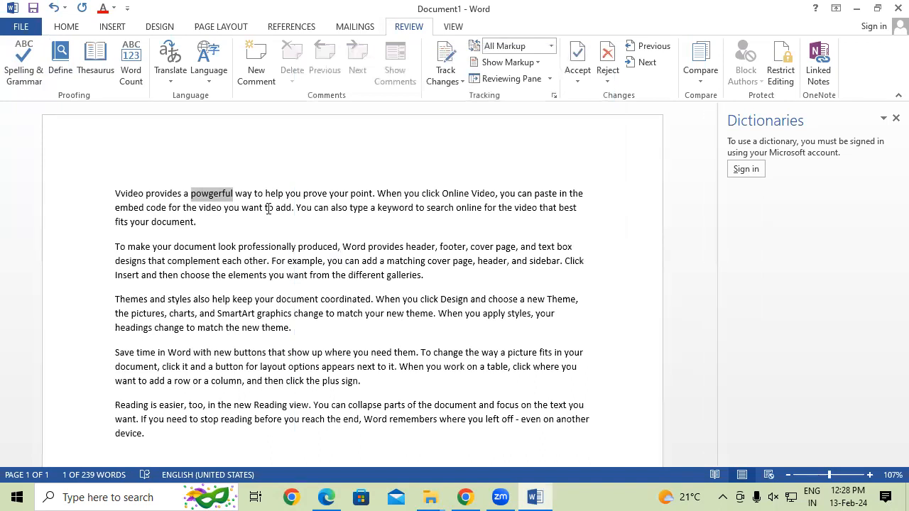
pyautogui.click(747, 169)
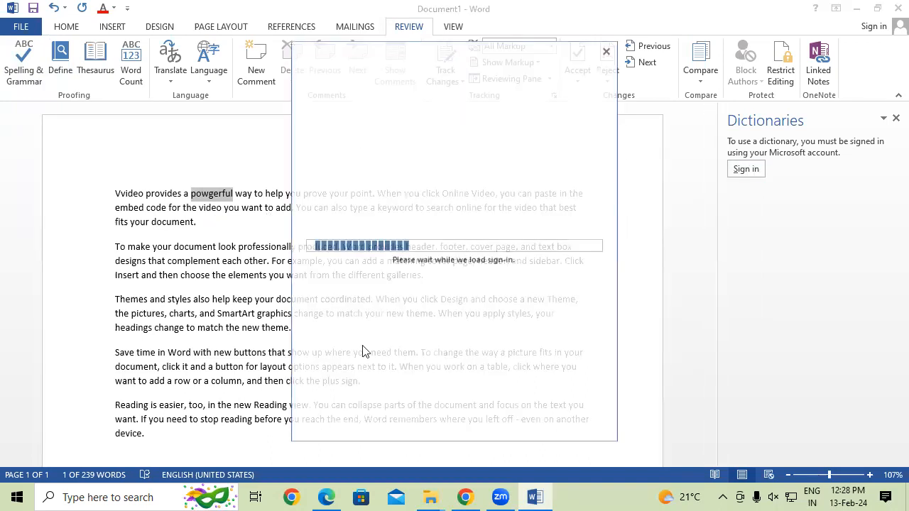
pyautogui.click(607, 50)
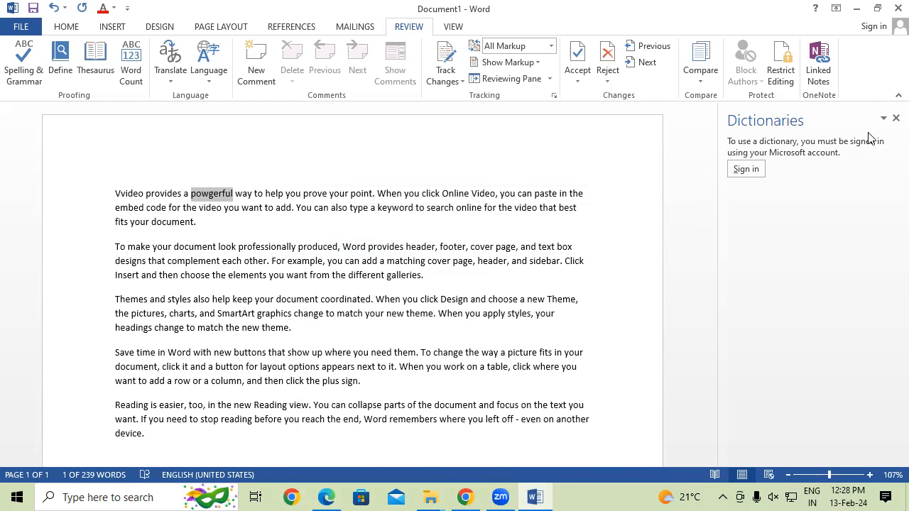
pyautogui.click(895, 118)
# Look up synonyms for "document" at the end of the first paragraph in the Thesaurus, review the list and close it
pyautogui.click(222, 193)
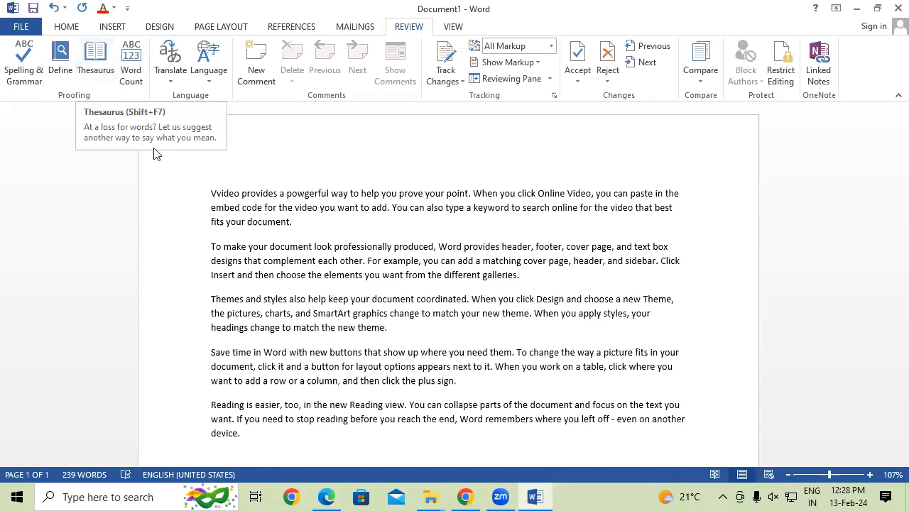
pyautogui.moveTo(211, 193); pyautogui.dragTo(240, 192)
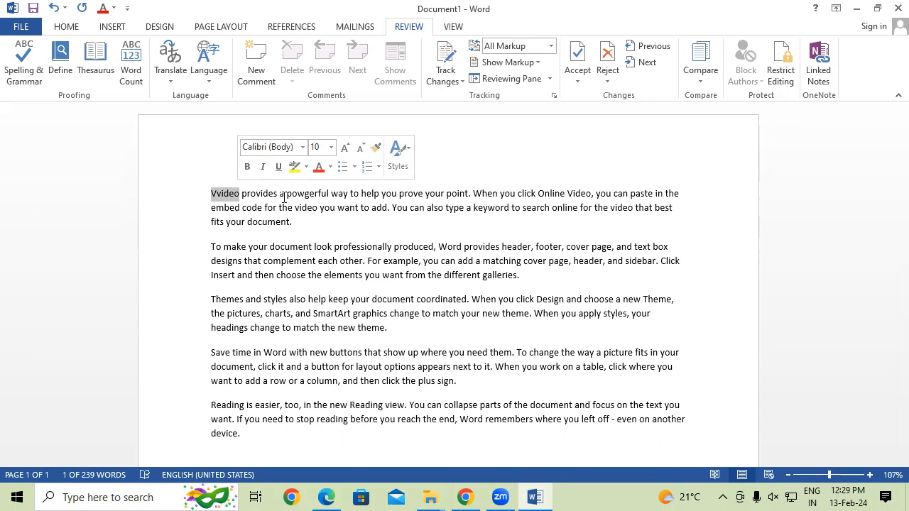
pyautogui.moveTo(248, 223); pyautogui.dragTo(290, 228)
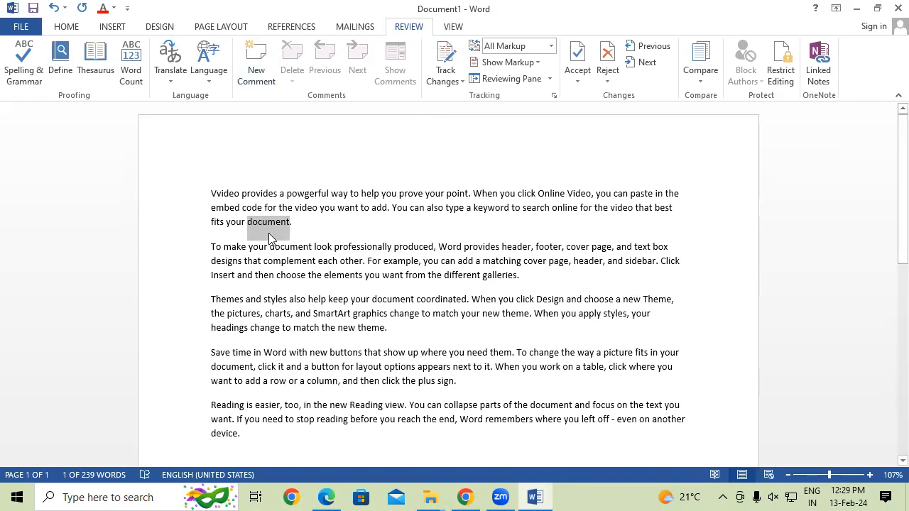
pyautogui.click(95, 68)
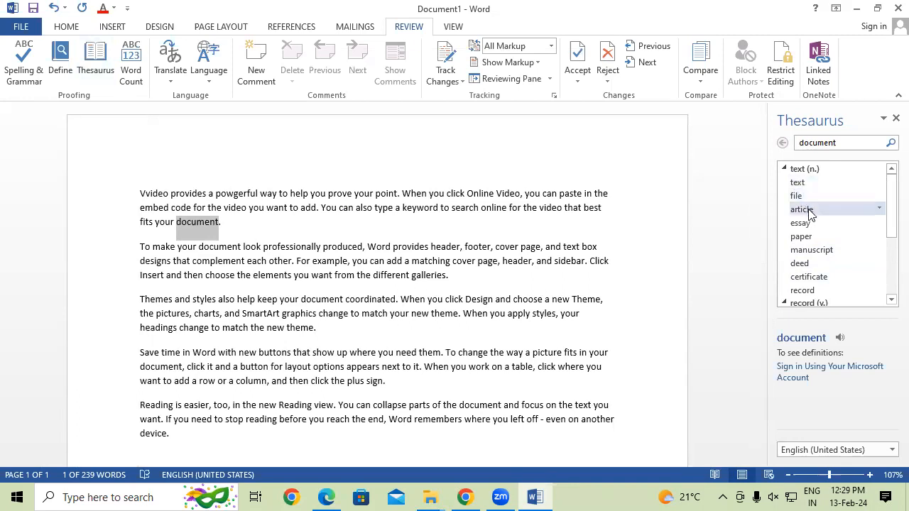
pyautogui.moveTo(888, 204); pyautogui.dragTo(887, 269)
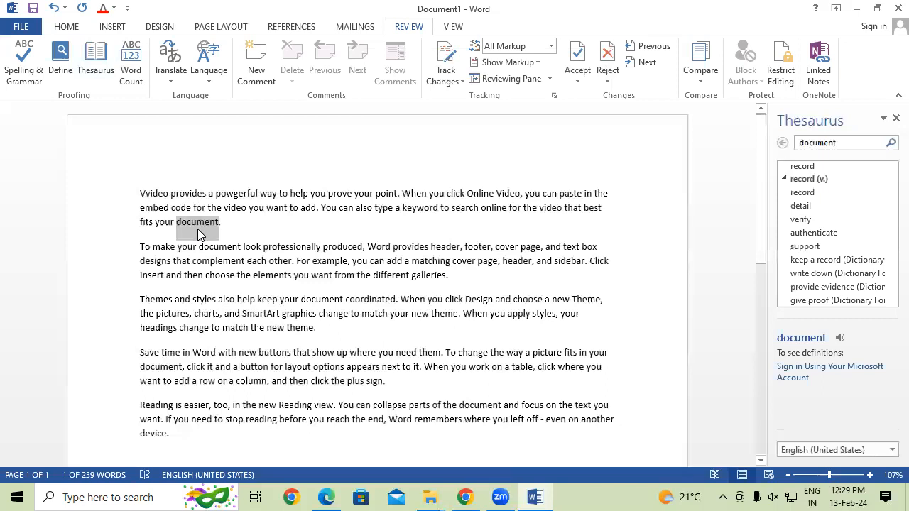
pyautogui.click(894, 116)
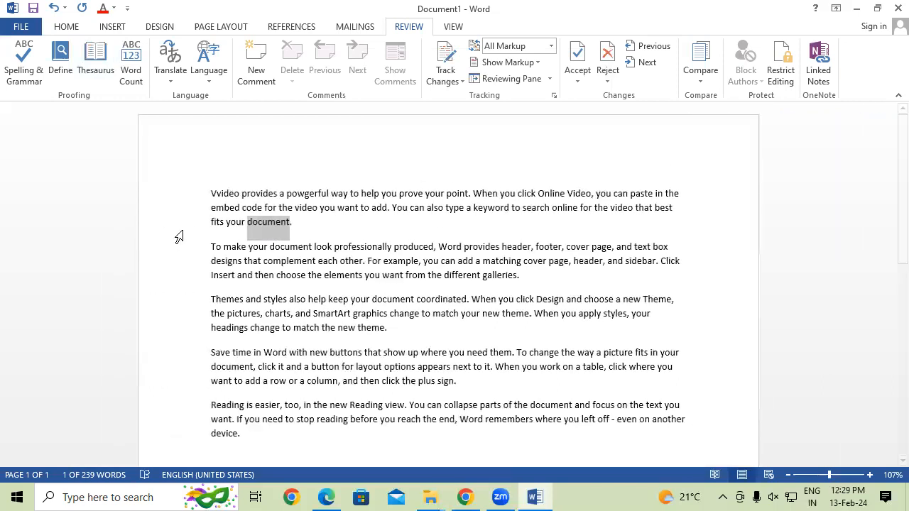
# Correct "Vvideo" to "Video" at the start of the first paragraph and select the word
pyautogui.click(223, 193)
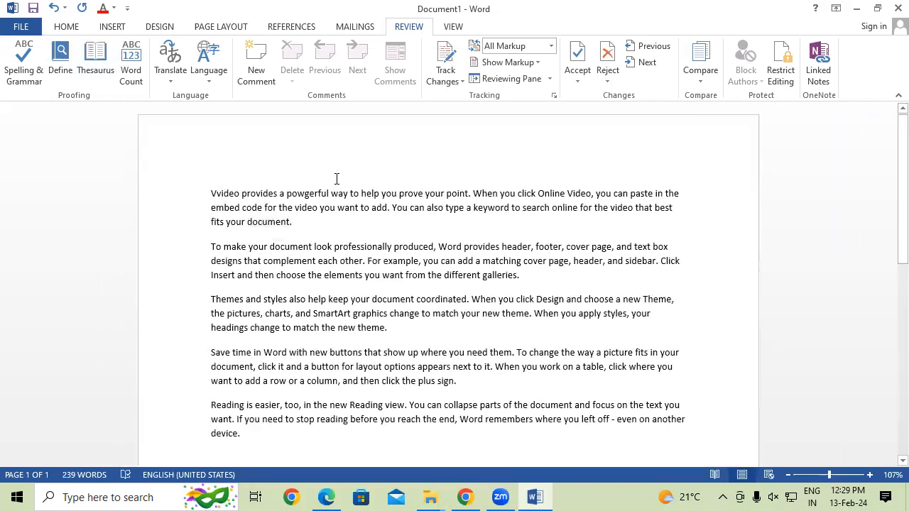
pyautogui.press('BackSpace')
pyautogui.moveTo(211, 196); pyautogui.dragTo(235, 196)
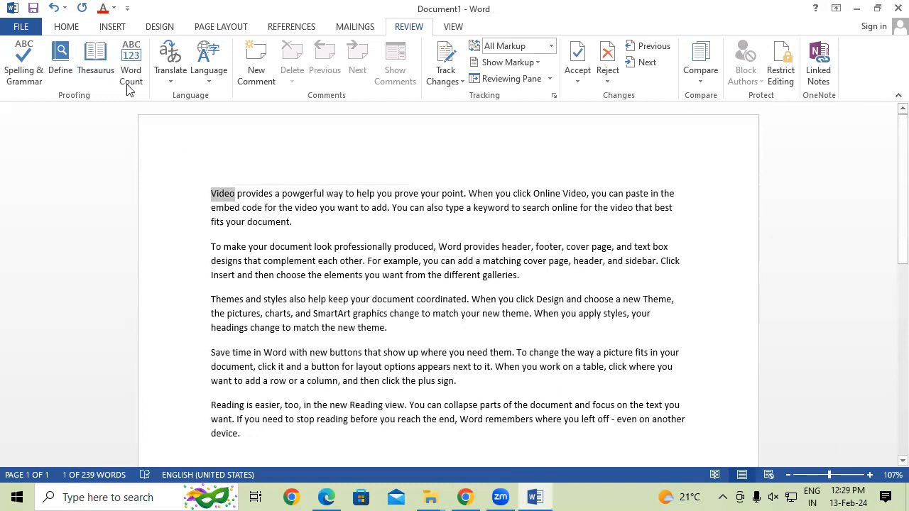
# Look up synonyms for the selected word "Video" in the Thesaurus, review the list and close it
pyautogui.click(96, 59)
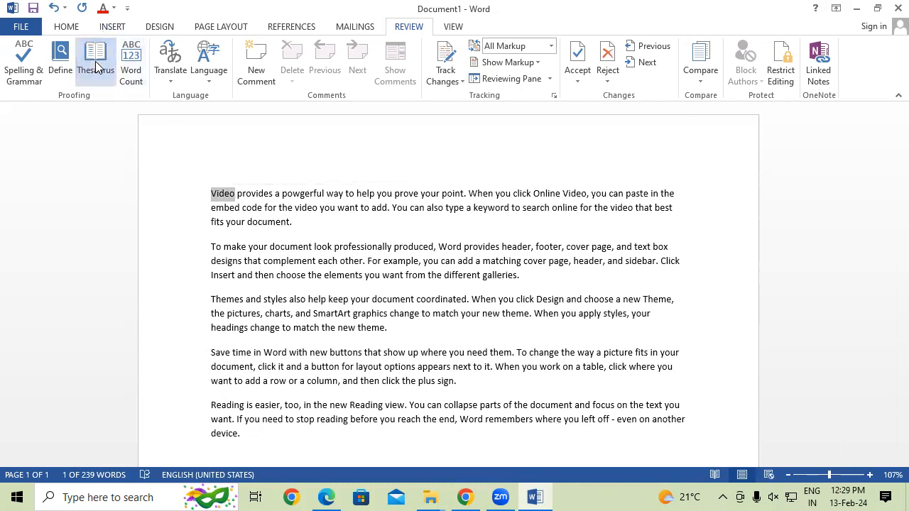
pyautogui.moveTo(889, 232); pyautogui.dragTo(888, 147)
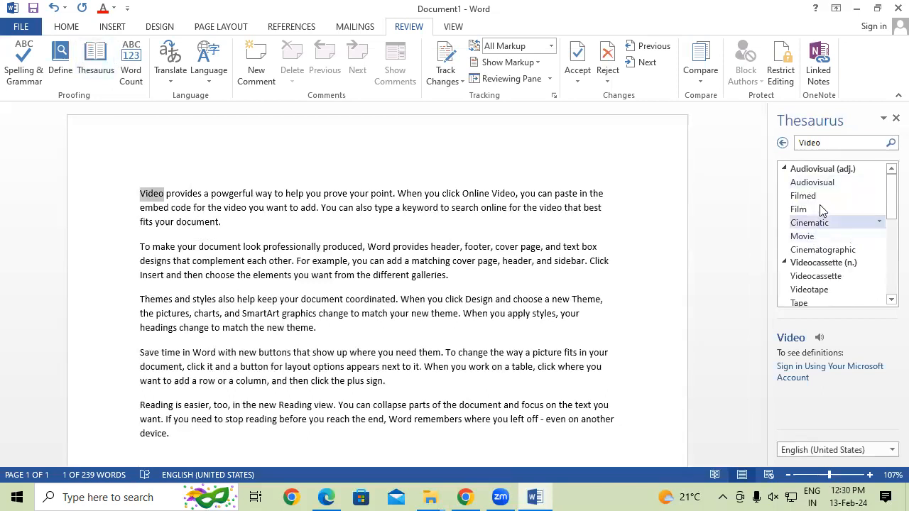
pyautogui.moveTo(889, 205); pyautogui.dragTo(888, 245)
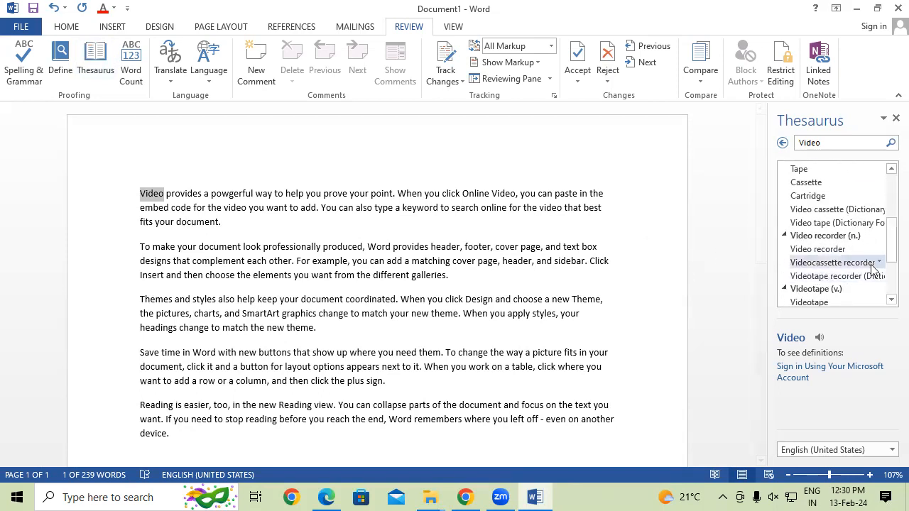
pyautogui.scroll(2, 887, 178)
pyautogui.scroll(2, 889, 182)
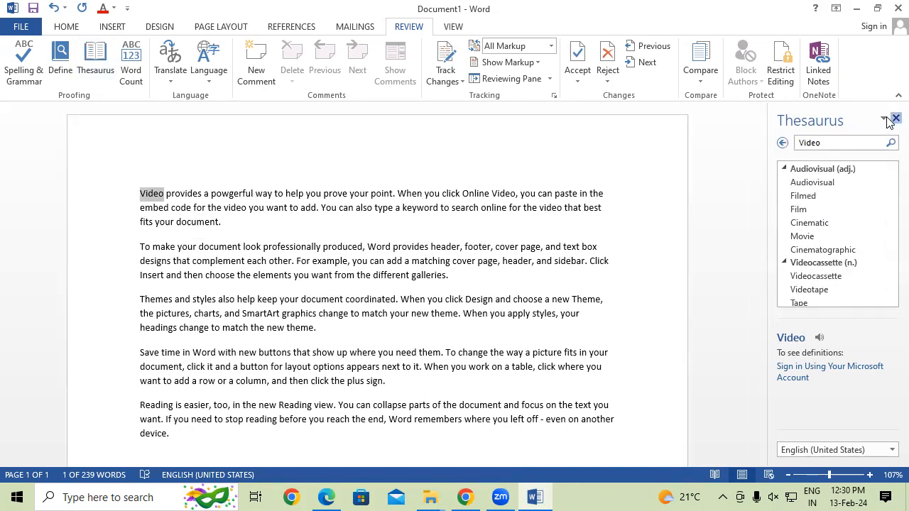
pyautogui.click(895, 118)
# Look up synonyms for "help" in the first sentence in the Thesaurus, close it and deselect the word
pyautogui.doubleClick(365, 194)
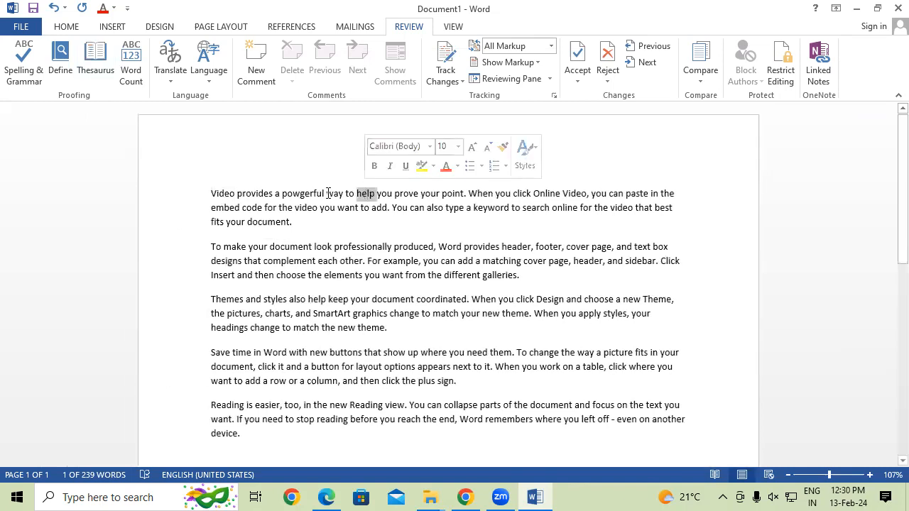
pyautogui.click(103, 60)
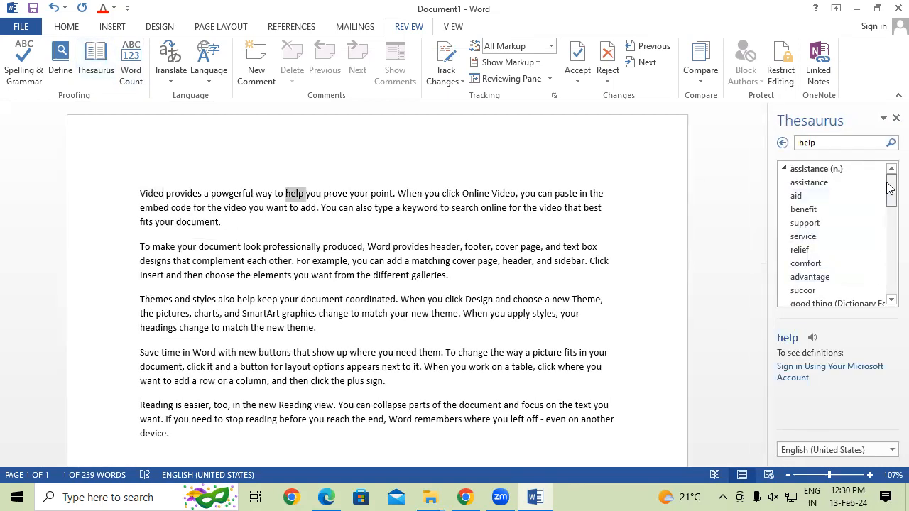
pyautogui.moveTo(887, 196); pyautogui.dragTo(889, 160)
pyautogui.click(896, 118)
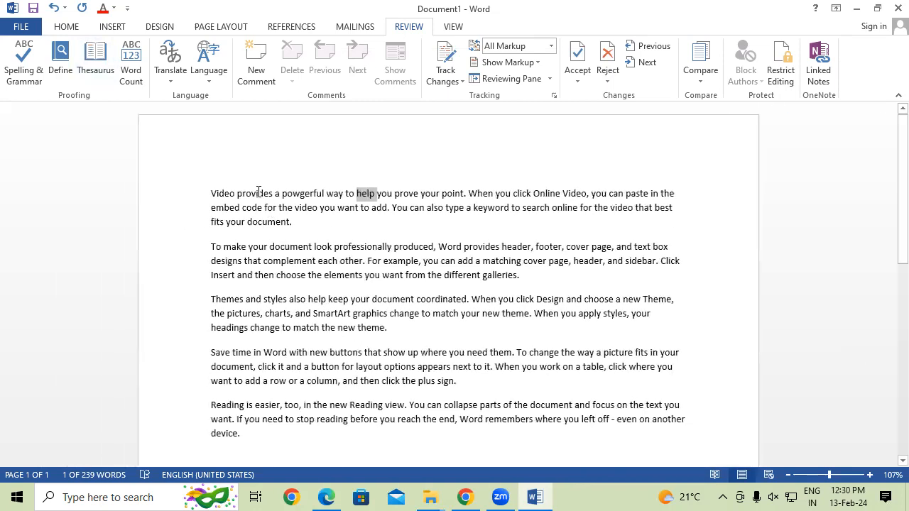
pyautogui.click(258, 192)
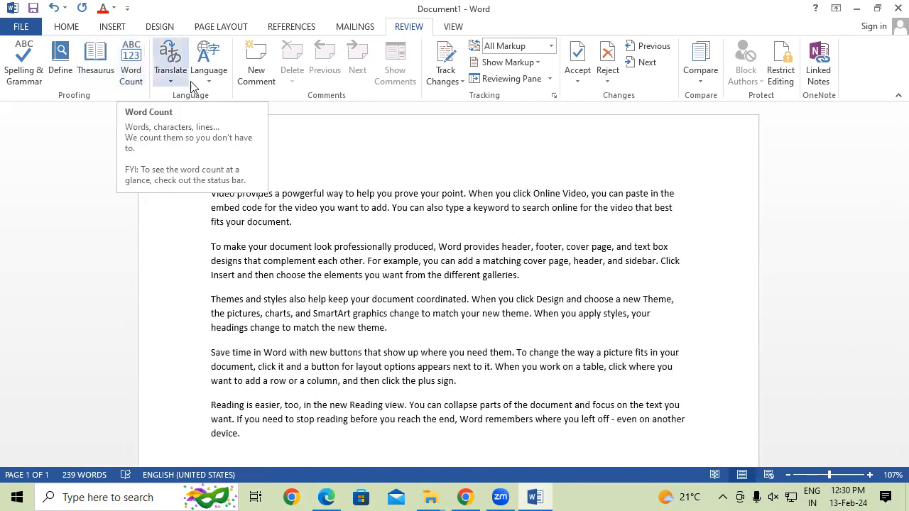
pyautogui.moveTo(211, 193); pyautogui.dragTo(302, 228)
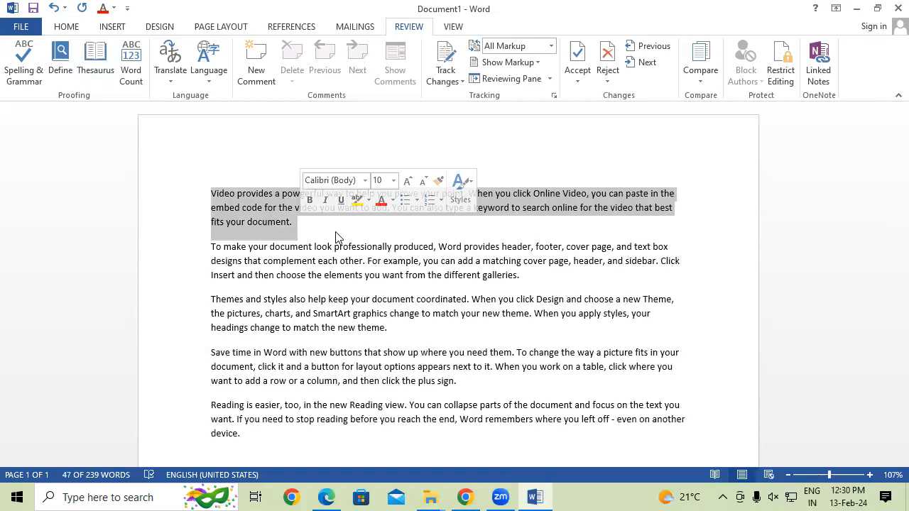
pyautogui.press('F7')
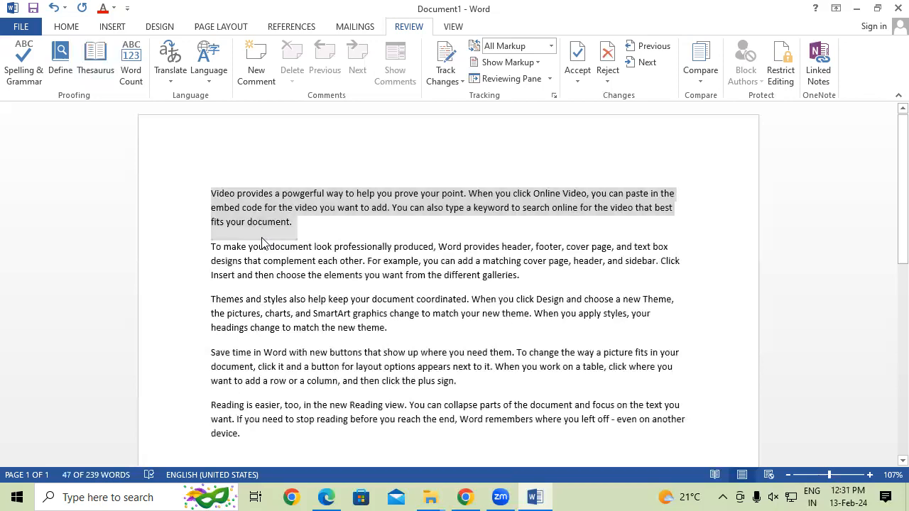
pyautogui.click(262, 238)
pyautogui.moveTo(212, 192); pyautogui.dragTo(233, 191)
pyautogui.click(281, 209)
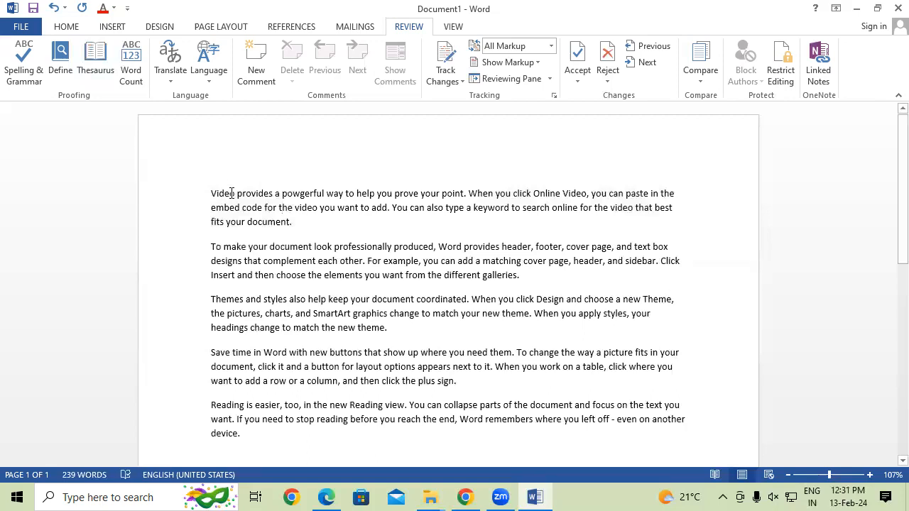
pyautogui.moveTo(229, 193); pyautogui.dragTo(216, 193)
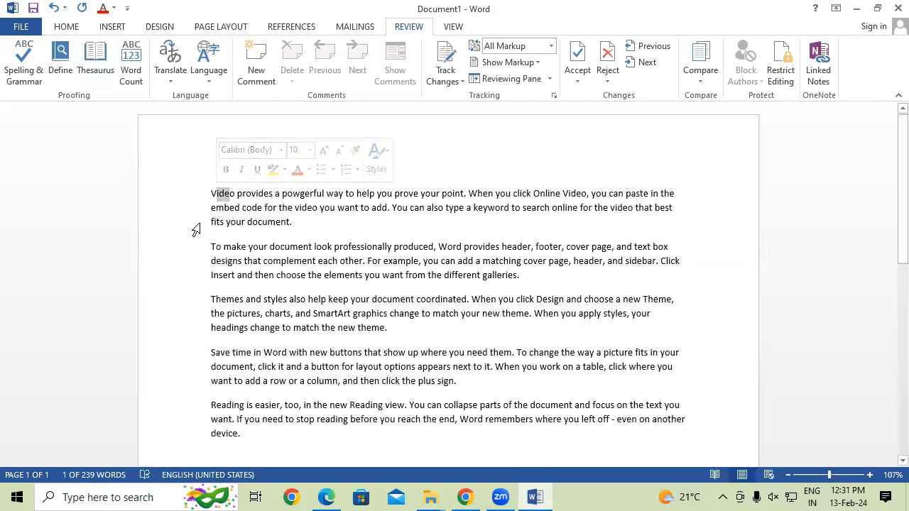
pyautogui.click(263, 247)
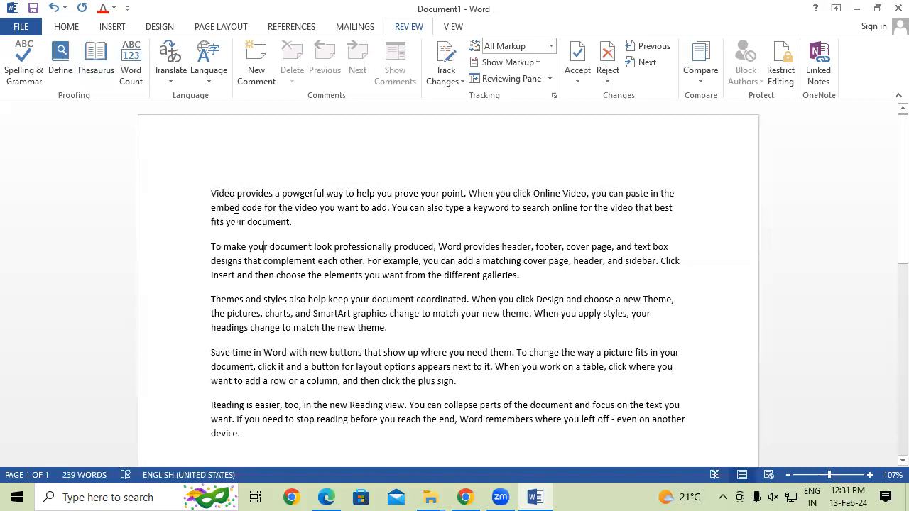
# Select the first paragraph, view its word count statistics, then close them and deselect the text
pyautogui.moveTo(213, 193); pyautogui.dragTo(292, 222)
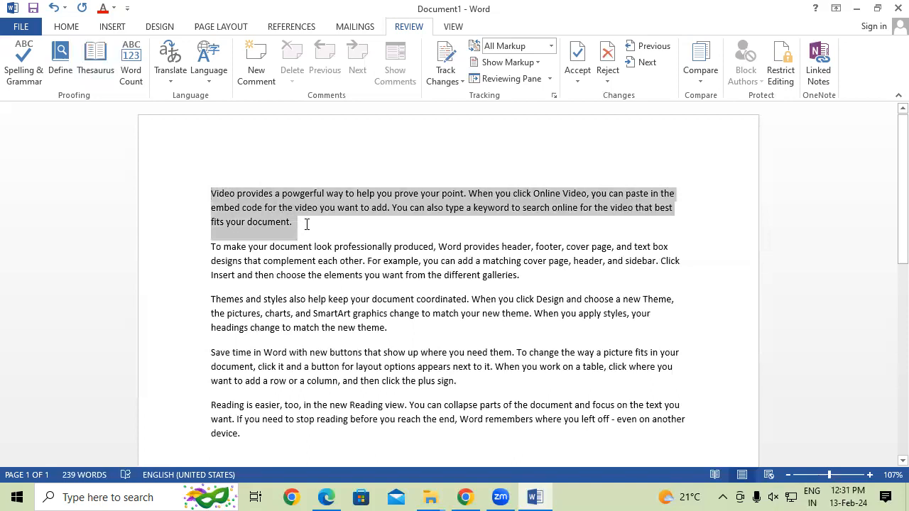
pyautogui.click(128, 67)
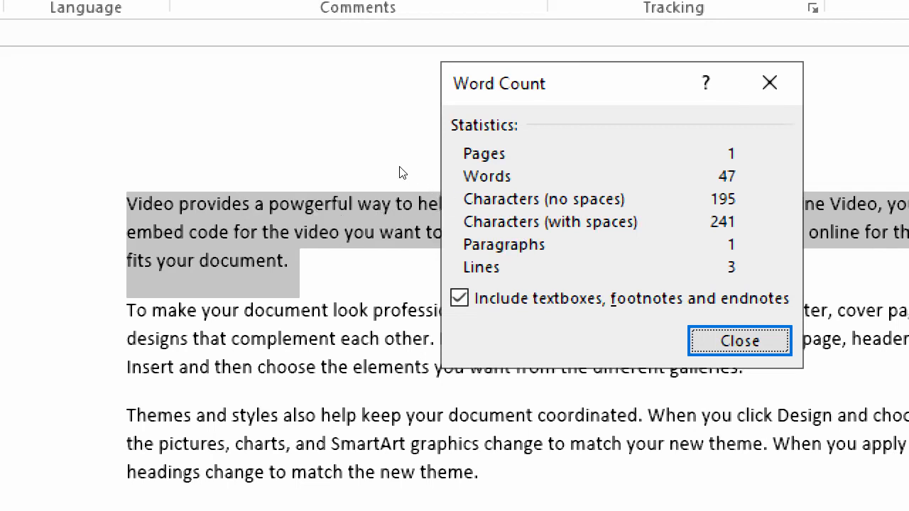
pyautogui.click(769, 83)
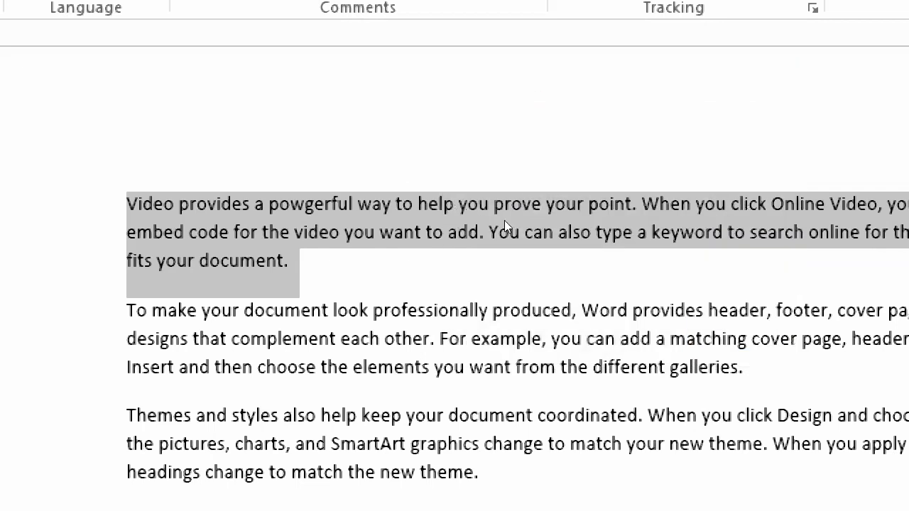
pyautogui.click(489, 247)
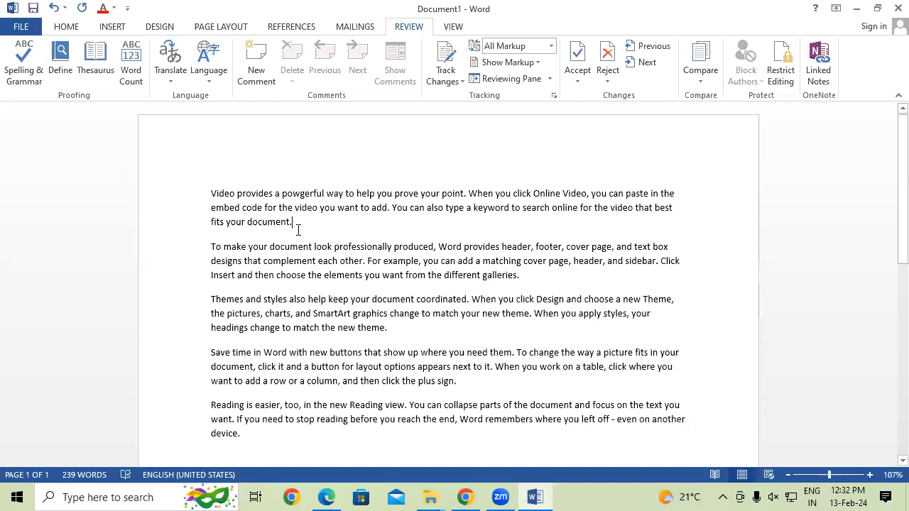
# View the word count statistics for the whole document with no text selected, and close them
pyautogui.click(233, 148)
pyautogui.click(130, 67)
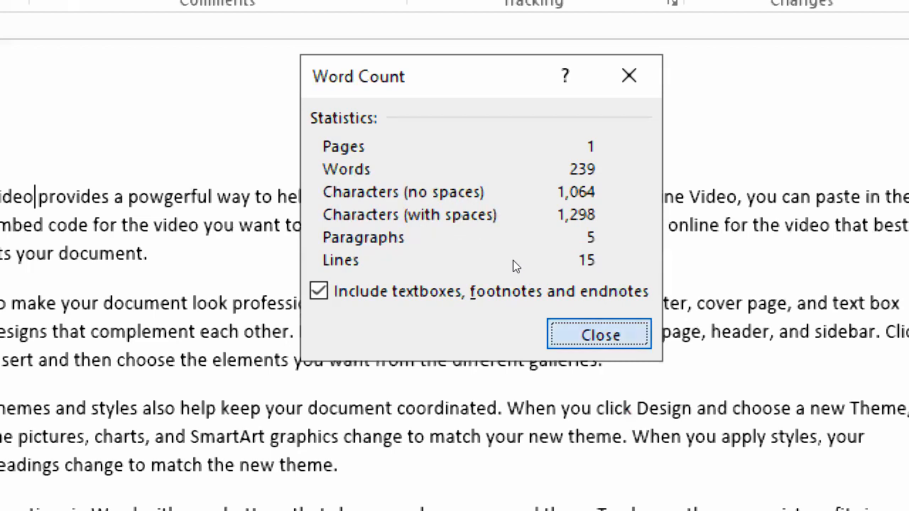
pyautogui.press('Return')
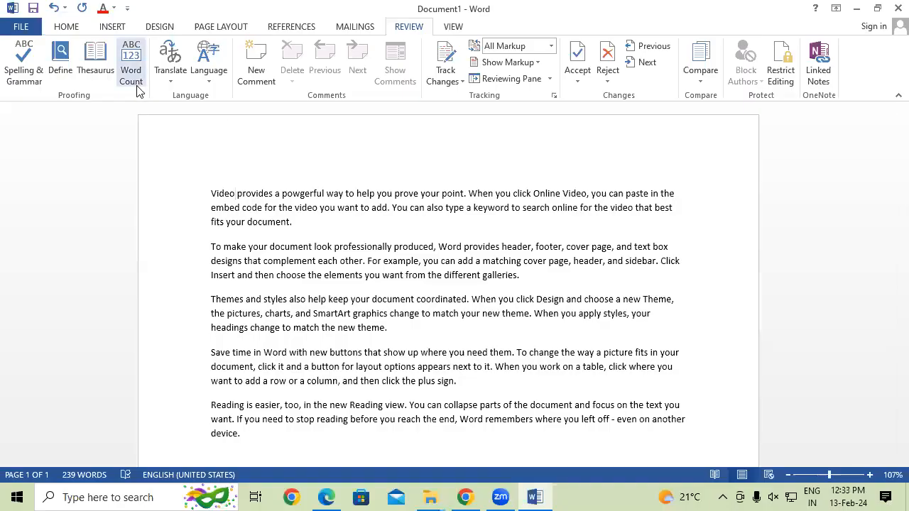
pyautogui.moveTo(211, 193); pyautogui.dragTo(536, 279)
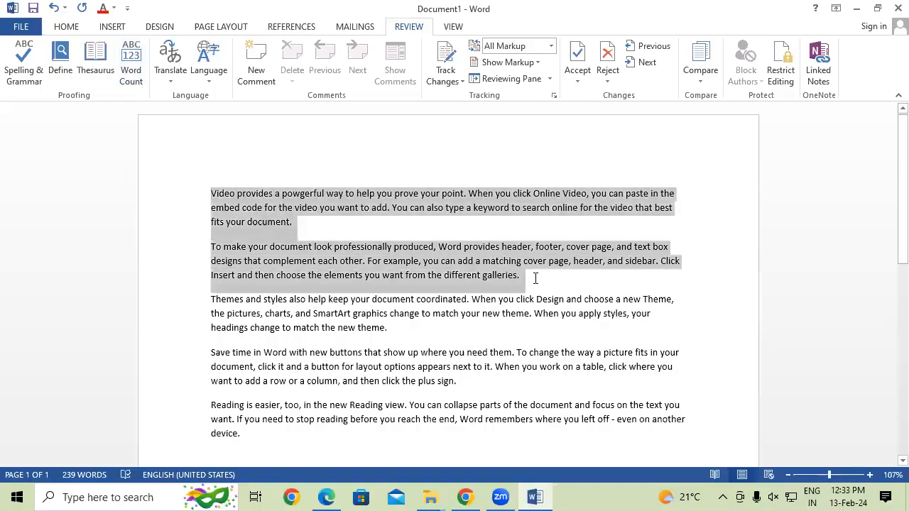
pyautogui.click(465, 330)
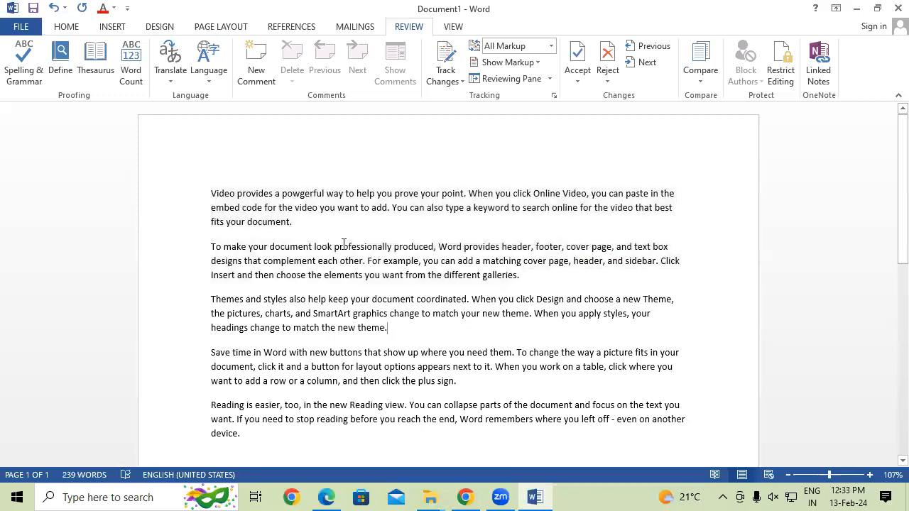
pyautogui.click(134, 77)
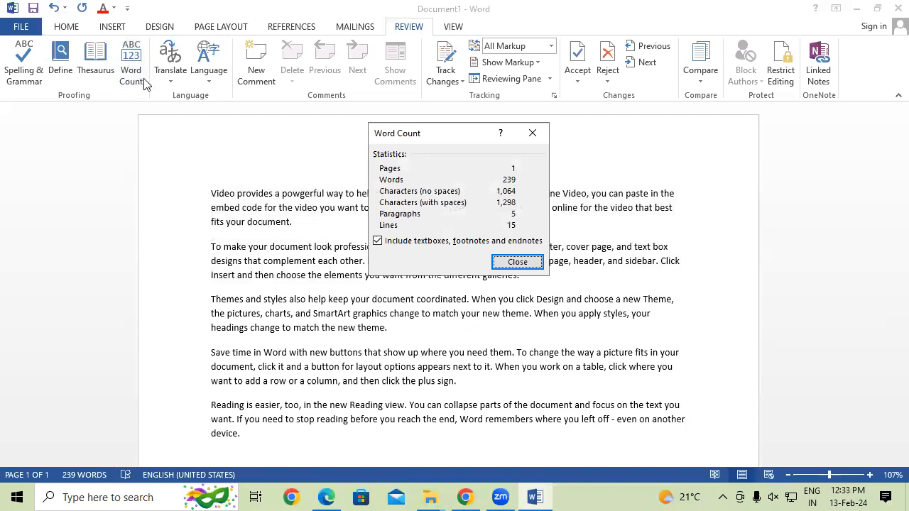
pyautogui.click(533, 132)
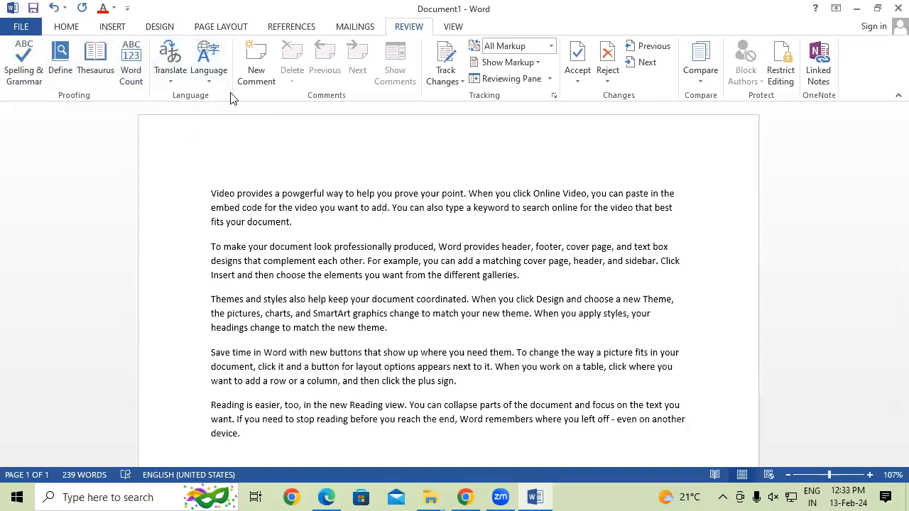
# Set the proofing language to Hindi at the word "add" in the first paragraph and look at the translation options
pyautogui.click(210, 77)
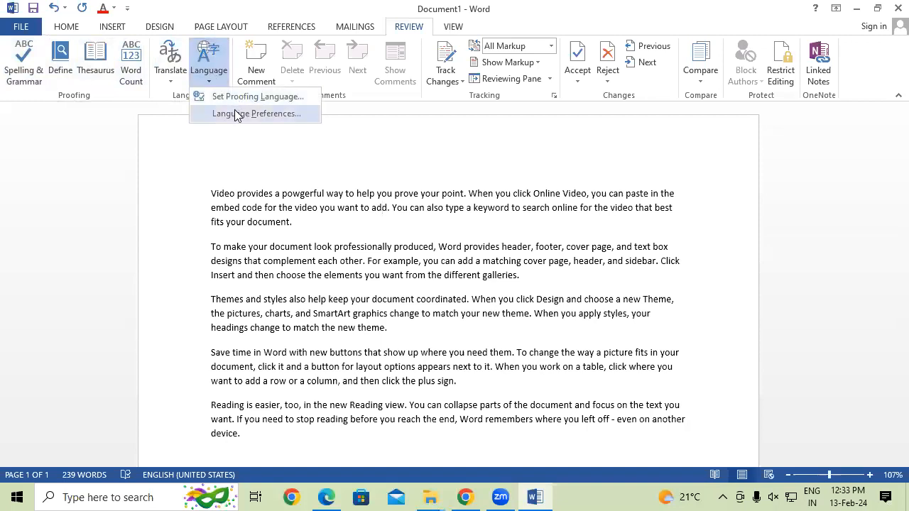
pyautogui.click(237, 97)
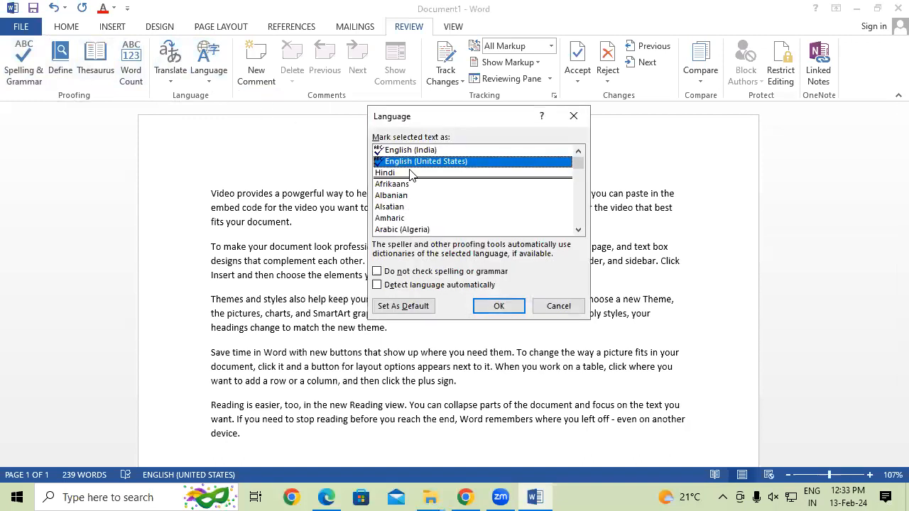
pyautogui.click(408, 173)
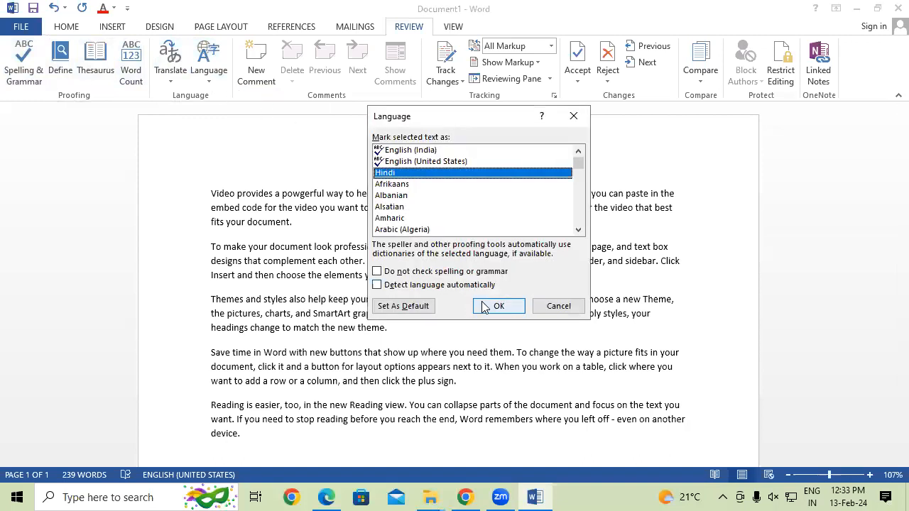
pyautogui.click(490, 306)
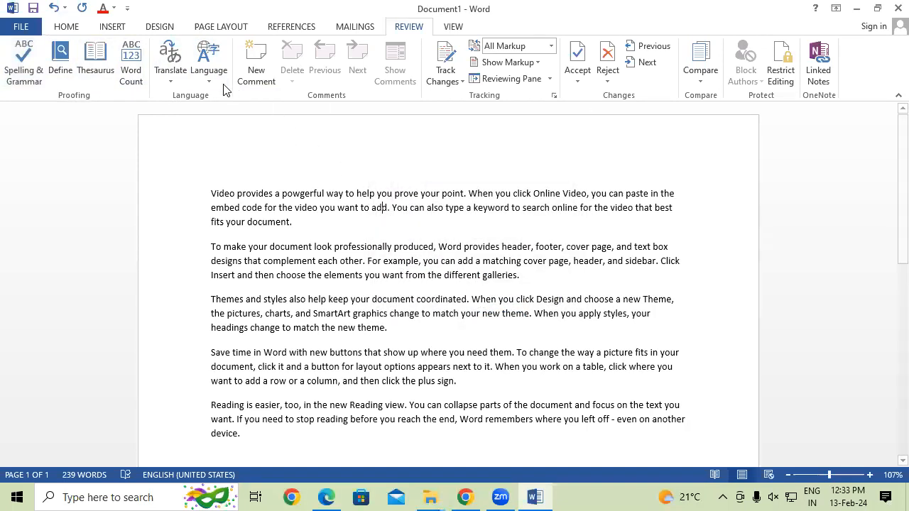
pyautogui.click(168, 56)
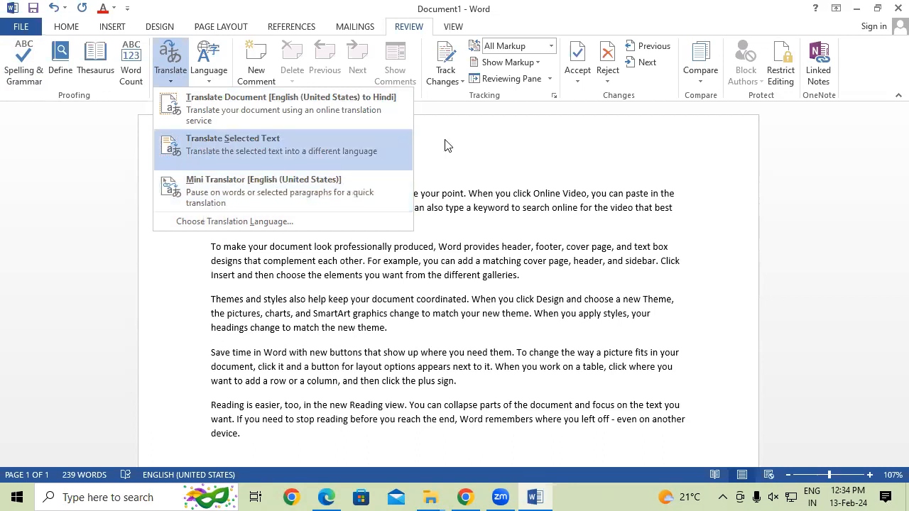
pyautogui.click(457, 168)
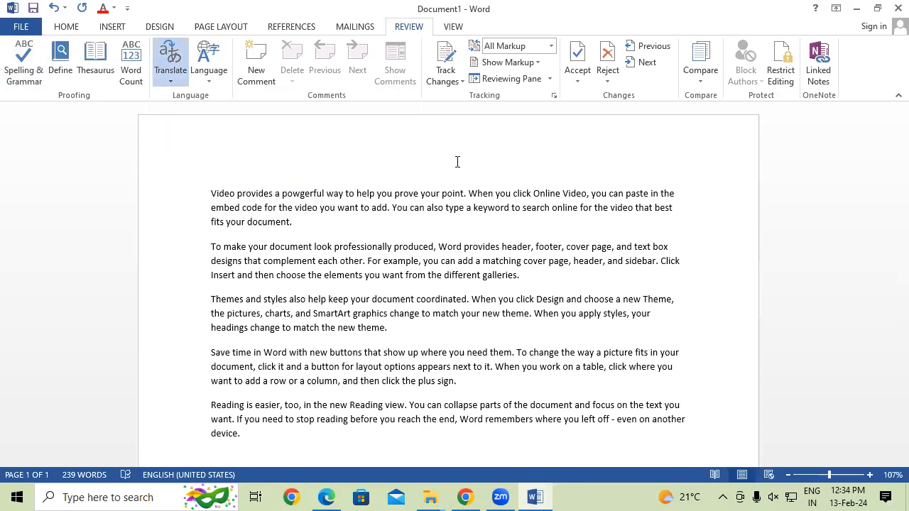
# Select the whole first paragraph and set its proofing language to Hindi
pyautogui.moveTo(211, 193); pyautogui.dragTo(293, 228)
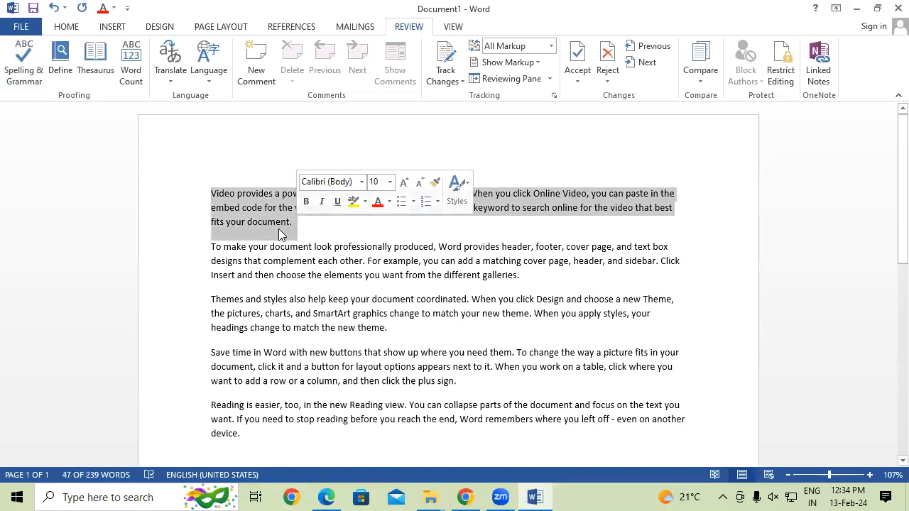
pyautogui.click(208, 74)
pyautogui.click(221, 97)
pyautogui.click(379, 174)
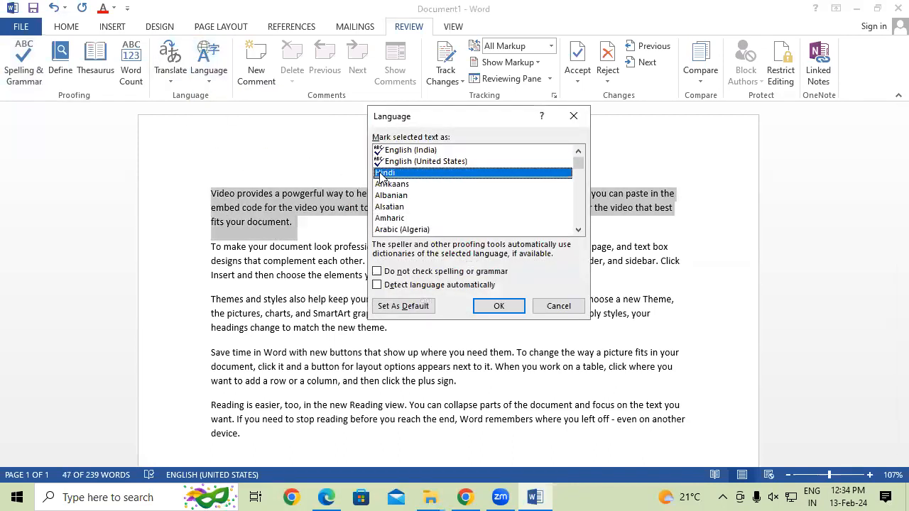
pyautogui.click(487, 311)
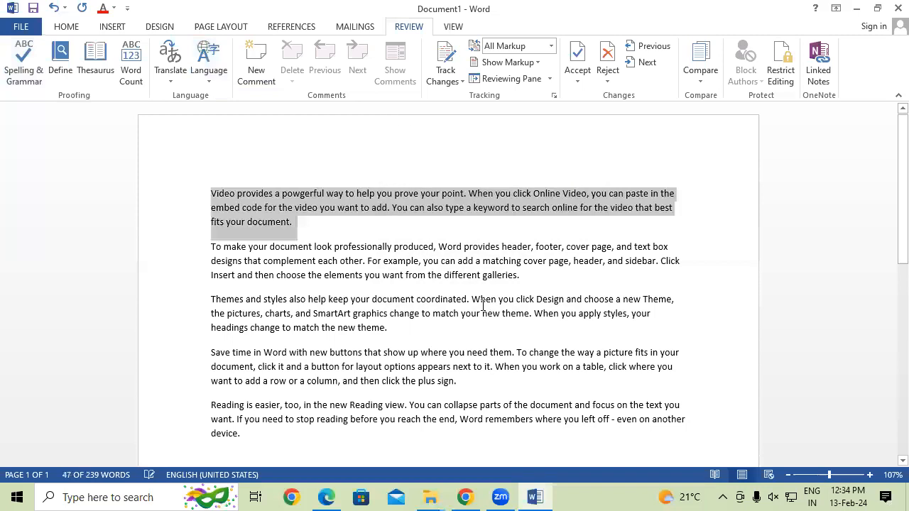
# Turn on the Mini Translator for English (United States) and review the translation options
pyautogui.click(169, 79)
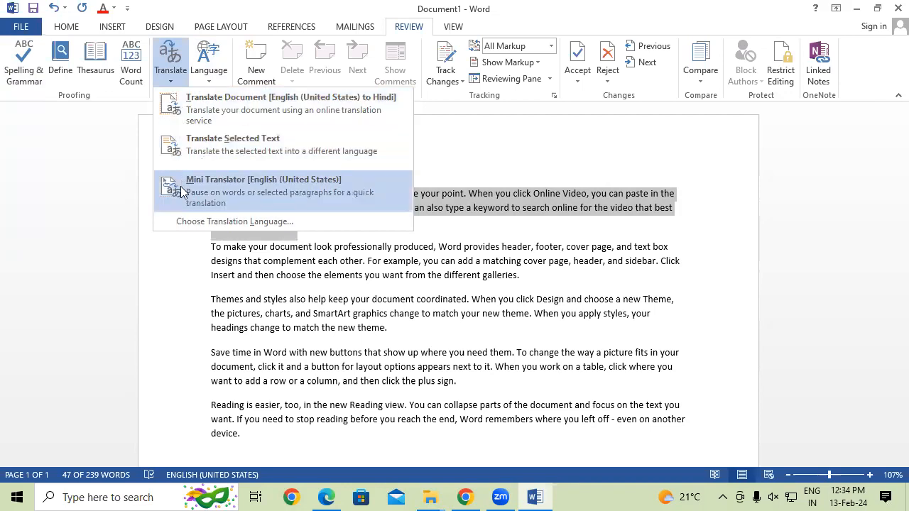
pyautogui.click(176, 191)
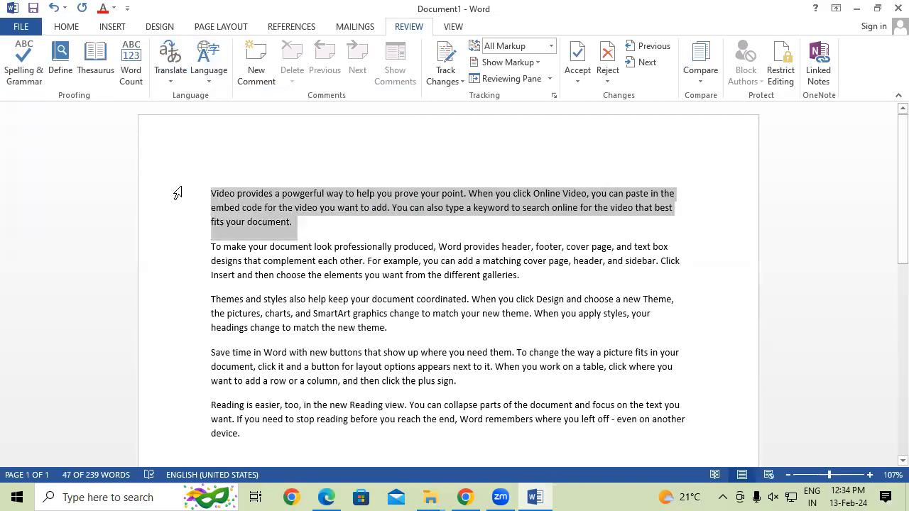
pyautogui.click(174, 71)
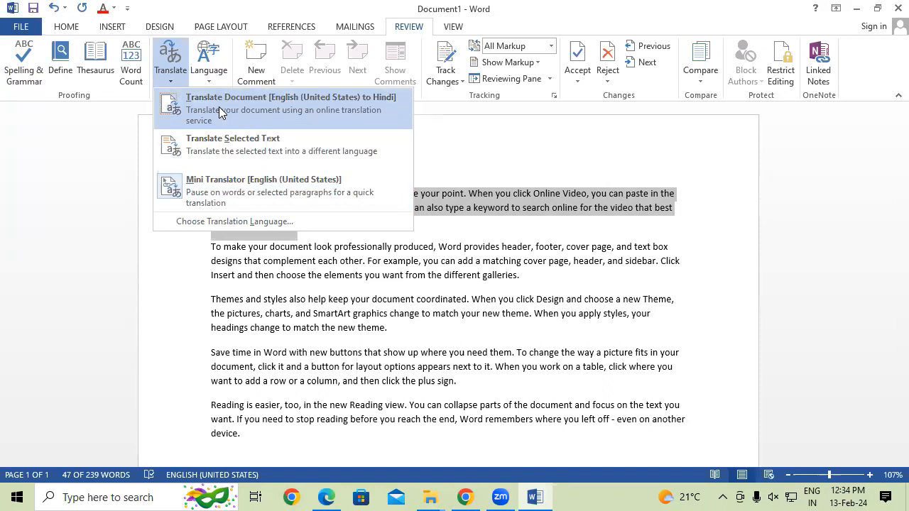
pyautogui.press('Escape')
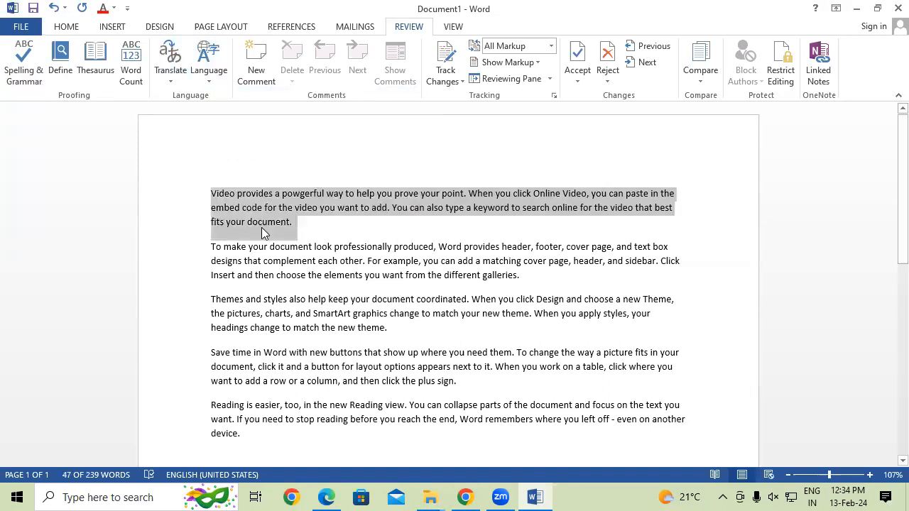
pyautogui.click(339, 218)
pyautogui.moveTo(199, 201); pyautogui.dragTo(215, 440)
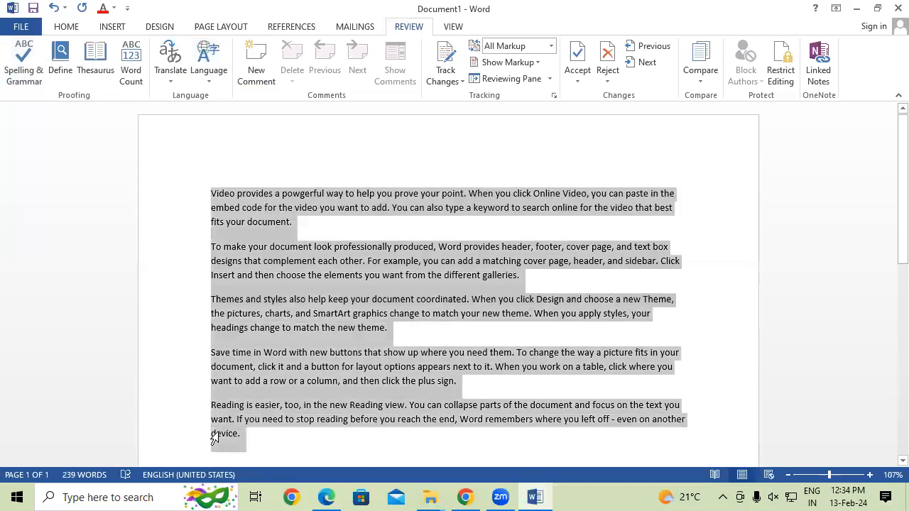
pyautogui.click(274, 233)
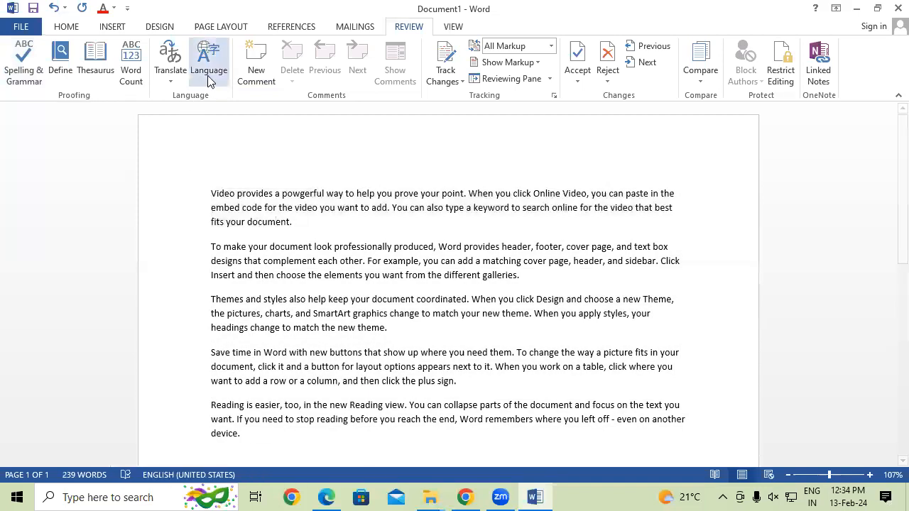
pyautogui.click(171, 68)
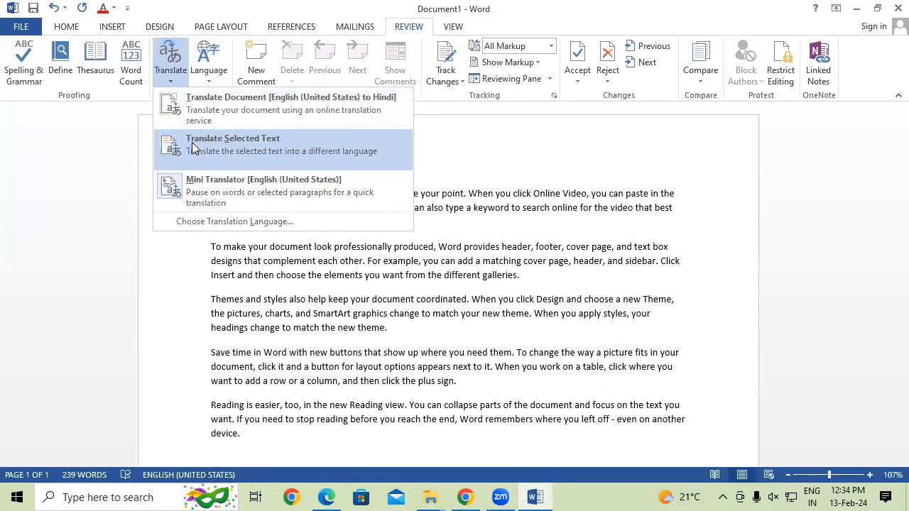
pyautogui.click(251, 291)
# Select the whole first paragraph and translate it from English (United States) to Hindi
pyautogui.moveTo(211, 191); pyautogui.dragTo(297, 223)
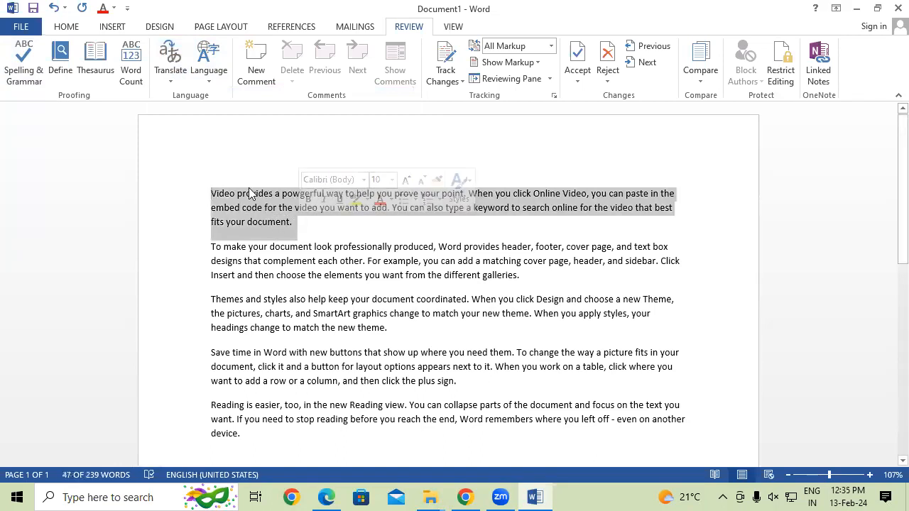
pyautogui.click(173, 77)
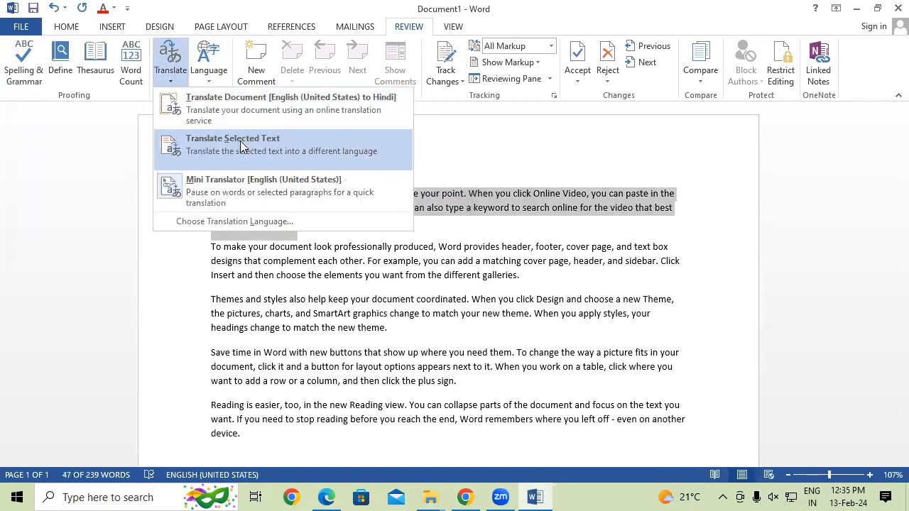
pyautogui.click(235, 140)
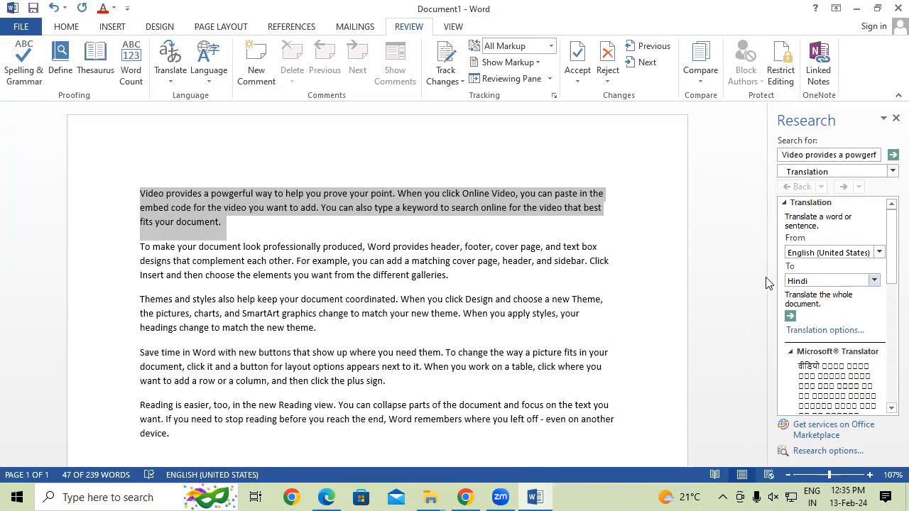
# Insert the Hindi translation on a new line directly below the first English paragraph
pyautogui.click(269, 232)
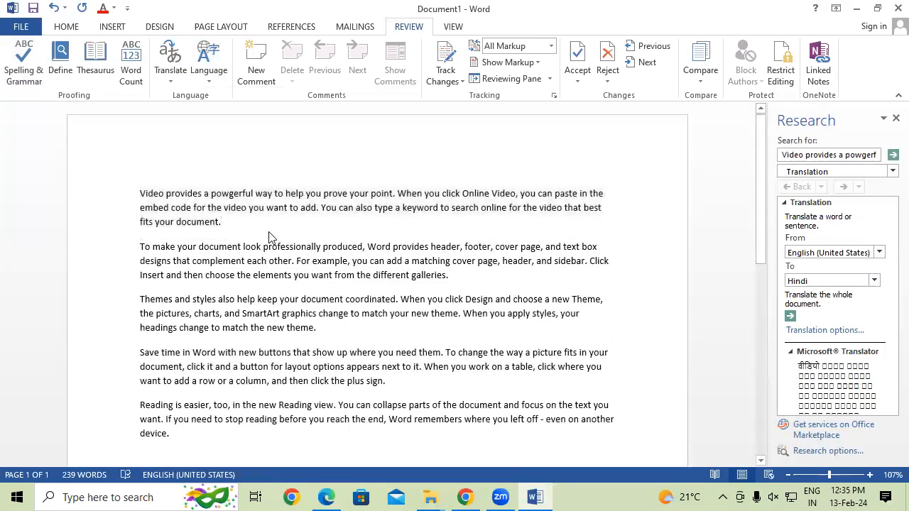
pyautogui.press('Return')
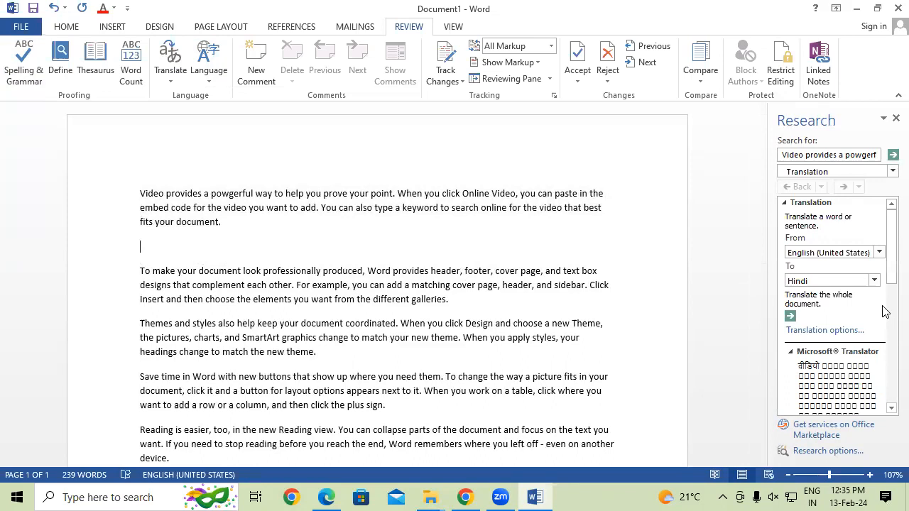
pyautogui.scroll(-1, 890, 263)
pyautogui.scroll(-5, 890, 262)
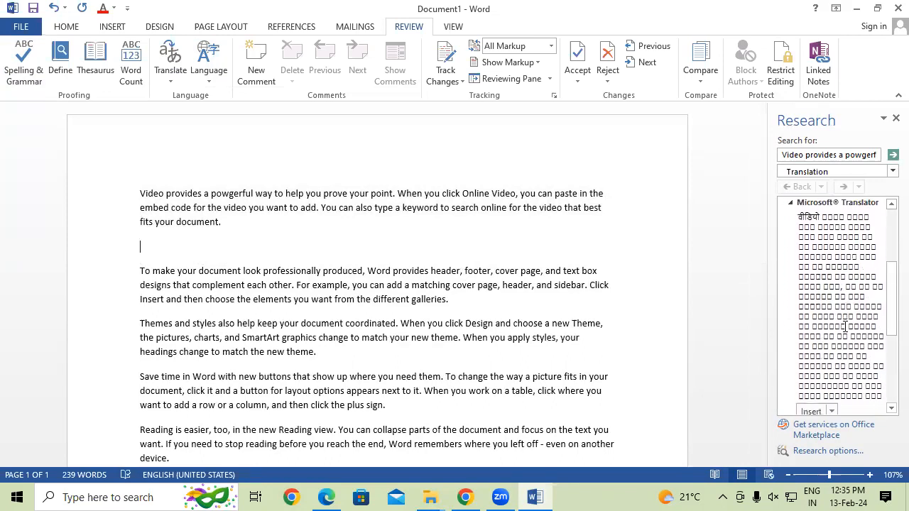
pyautogui.scroll(-1, 845, 325)
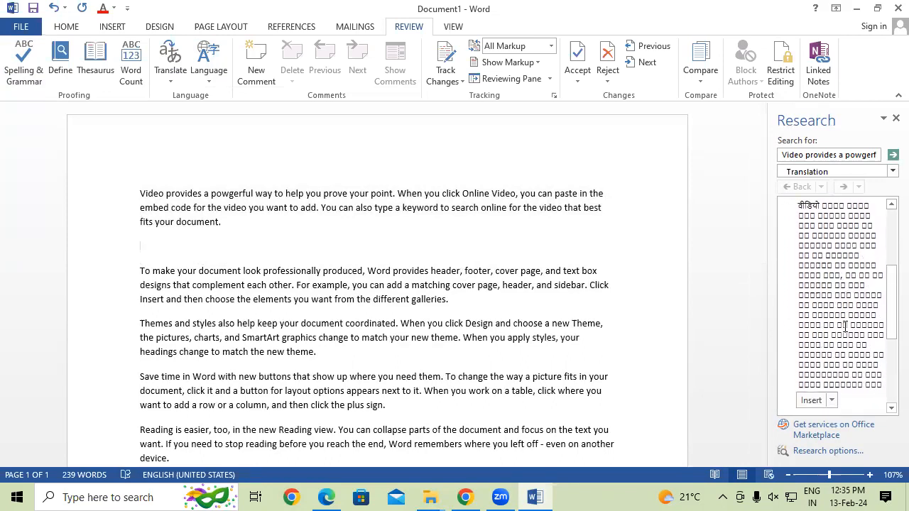
pyautogui.click(812, 402)
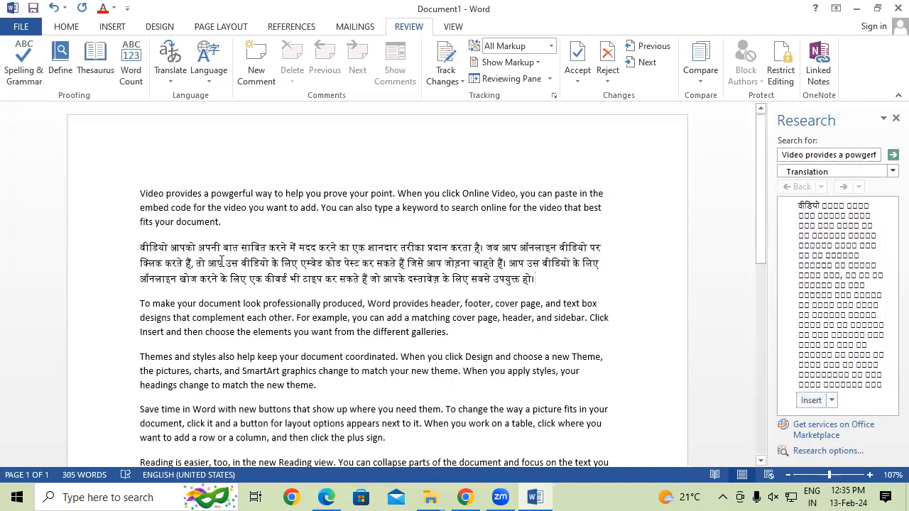
# Make the inserted Hindi paragraph bold, enlarge its font size to 16, and deselect it
pyautogui.moveTo(140, 245); pyautogui.dragTo(547, 287)
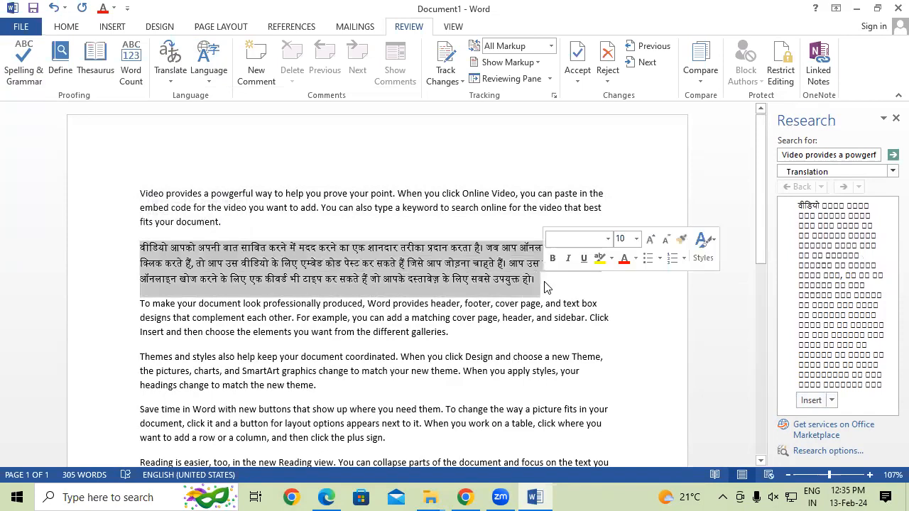
pyautogui.click(66, 26)
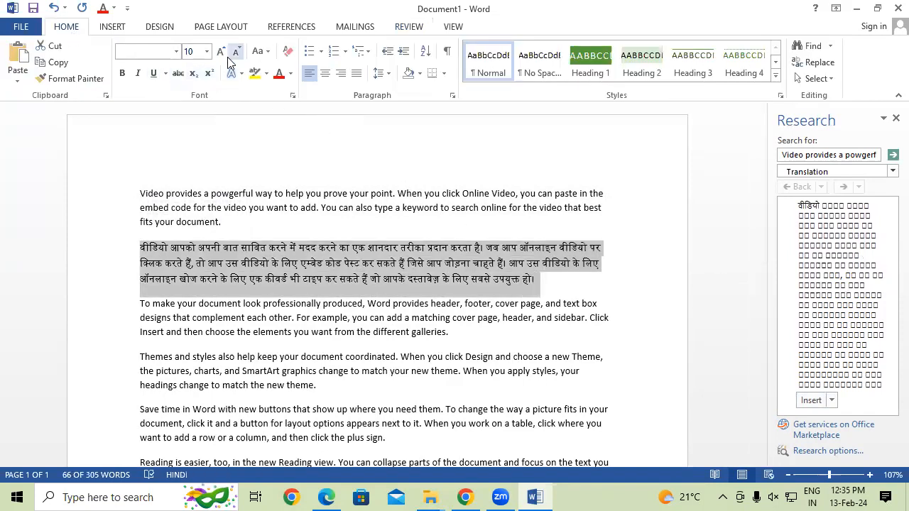
pyautogui.click(123, 73)
pyautogui.click(221, 51)
pyautogui.click(221, 51)
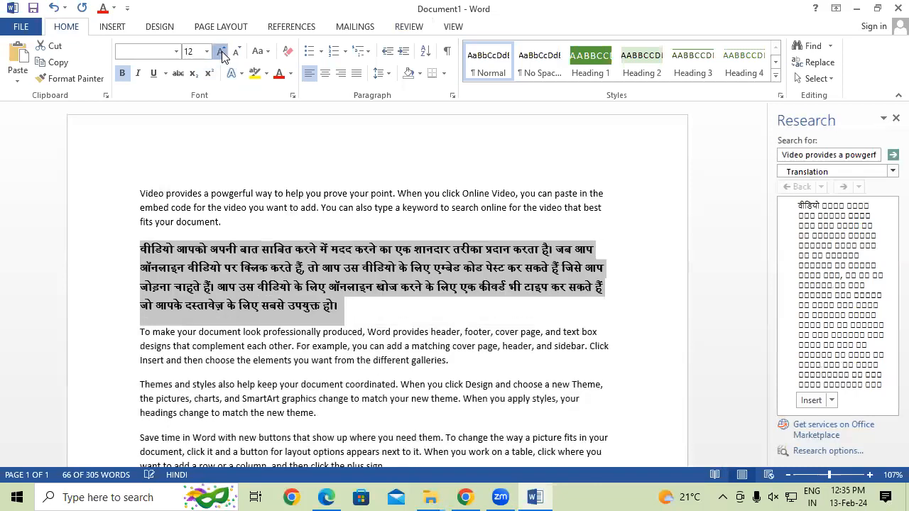
pyautogui.click(221, 51)
pyautogui.click(221, 51)
pyautogui.click(459, 359)
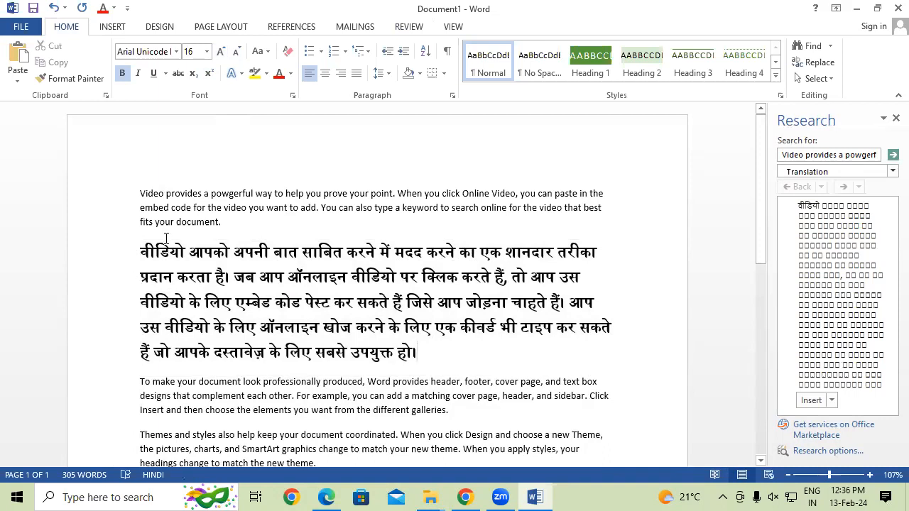
# Highlight the first English sentence to compare it with the Hindi translation, then clear the selection
pyautogui.moveTo(140, 193); pyautogui.dragTo(389, 196)
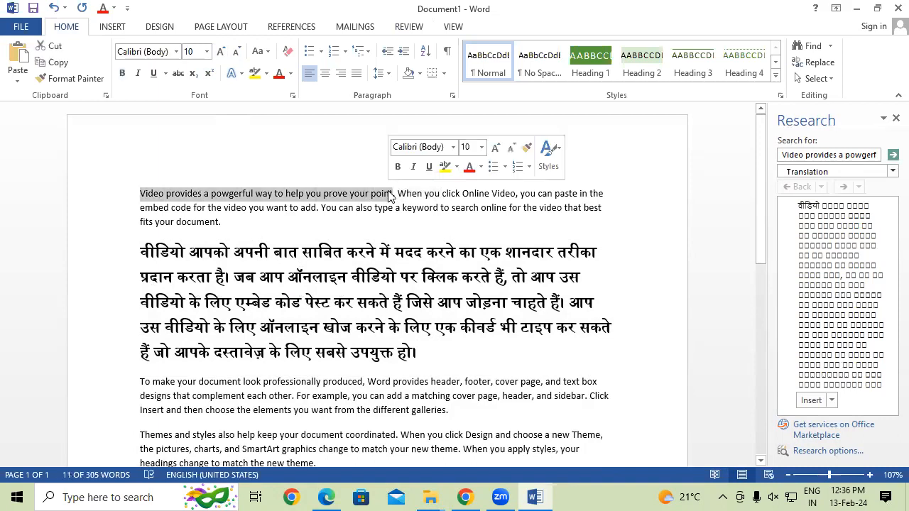
pyautogui.scroll(-2, 220, 178)
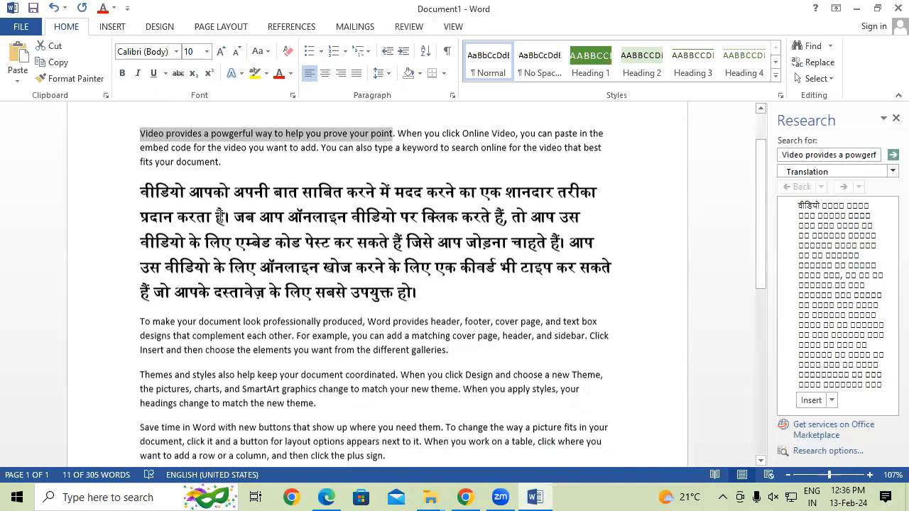
pyautogui.click(220, 178)
# Close the Research pane, then translate the whole "Save time in Word" paragraph as selected text
pyautogui.scroll(-4, 220, 178)
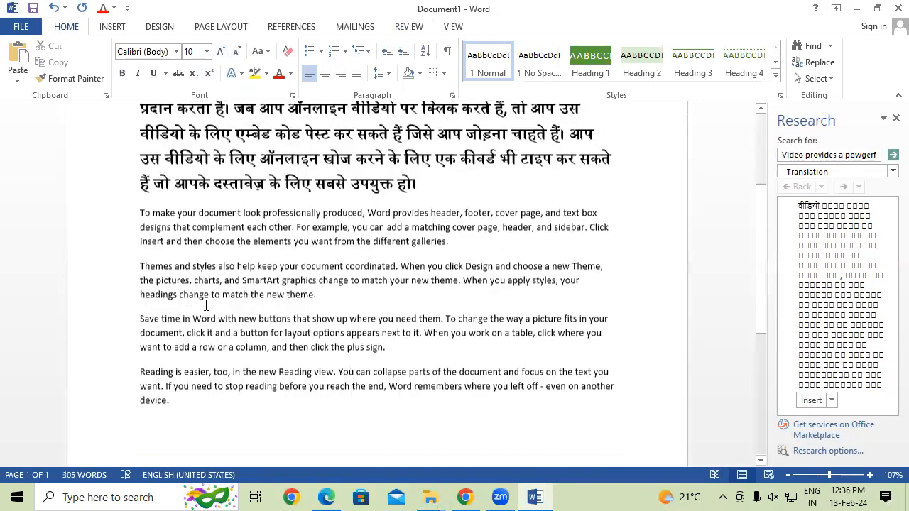
pyautogui.moveTo(140, 318); pyautogui.dragTo(387, 347)
pyautogui.click(896, 117)
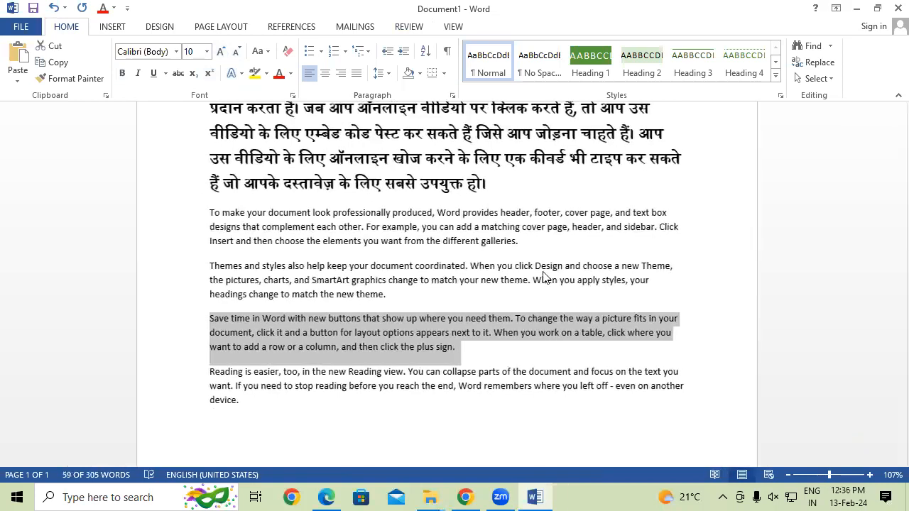
pyautogui.click(409, 28)
pyautogui.click(177, 76)
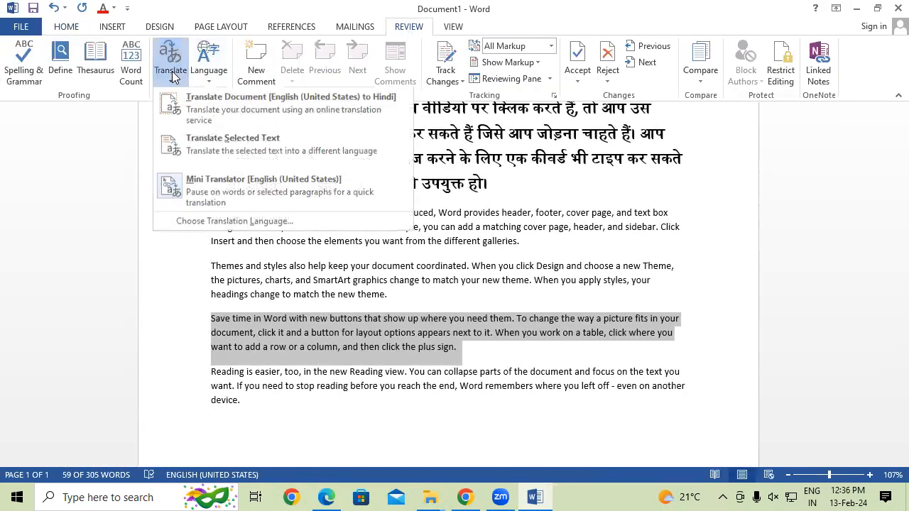
pyautogui.click(297, 150)
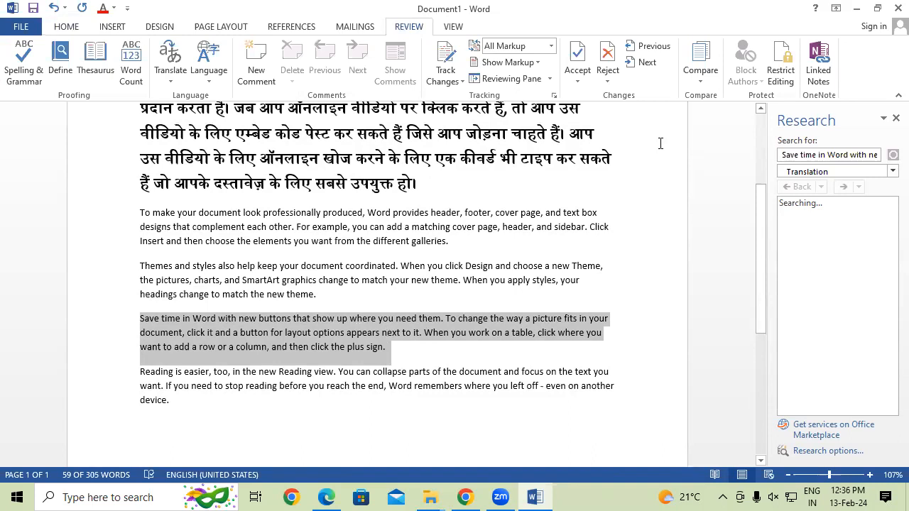
# Insert the Hindi translation on a new line below the "Save time in Word" paragraph and delete the leading English "Word" from it
pyautogui.scroll(-2, 660, 143)
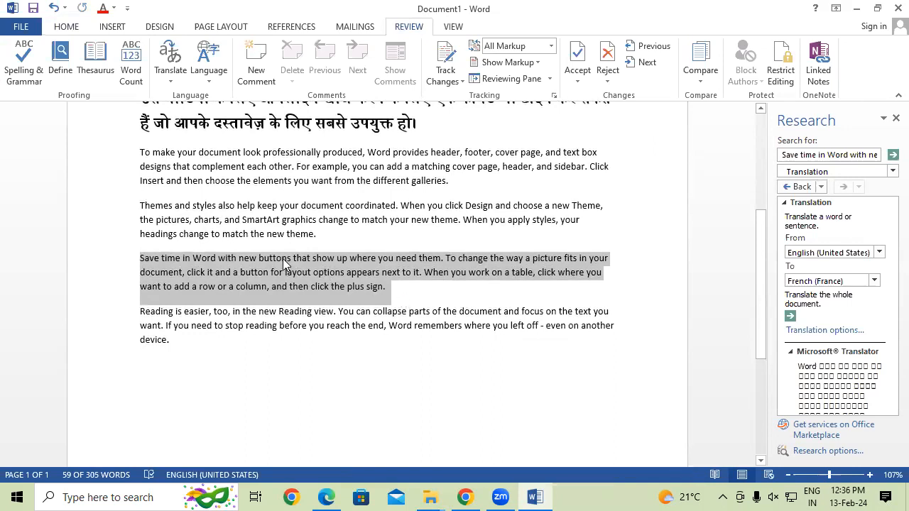
pyautogui.scroll(-1, 889, 269)
pyautogui.scroll(-5, 887, 284)
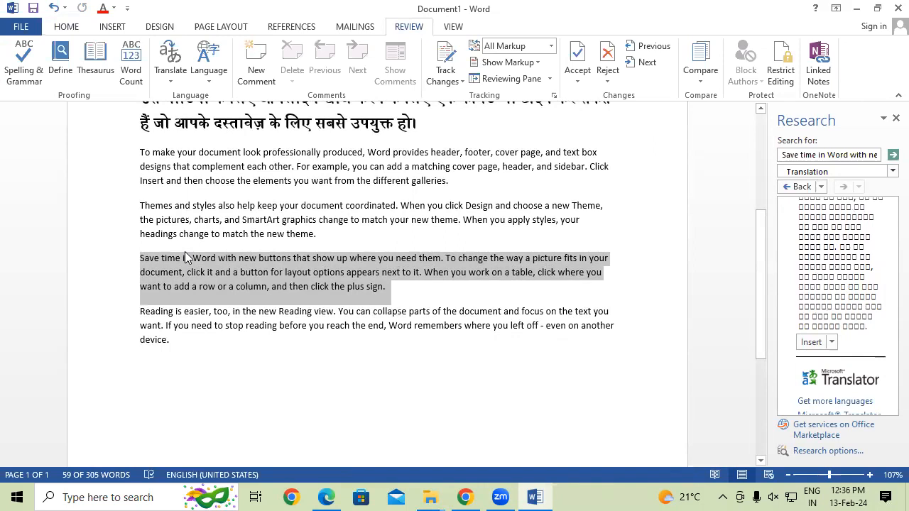
pyautogui.click(400, 292)
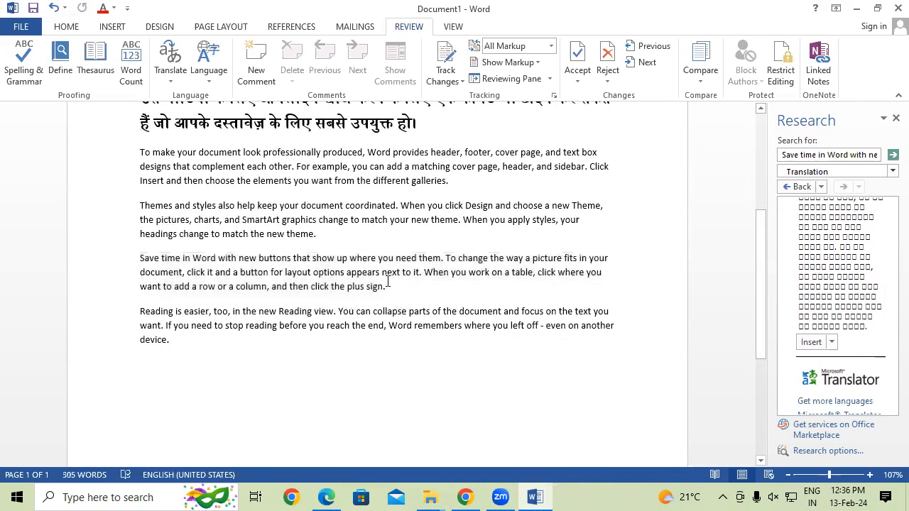
pyautogui.press('Return')
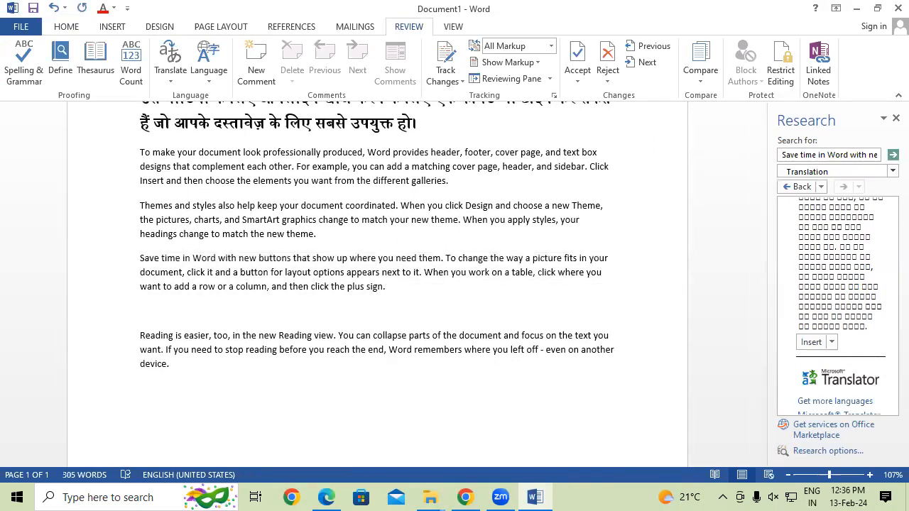
pyautogui.click(811, 342)
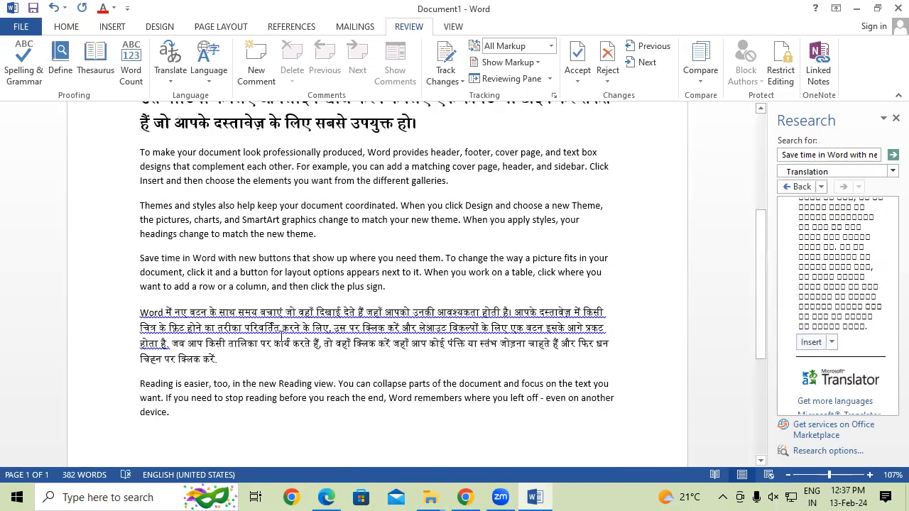
pyautogui.moveTo(163, 314); pyautogui.dragTo(138, 309)
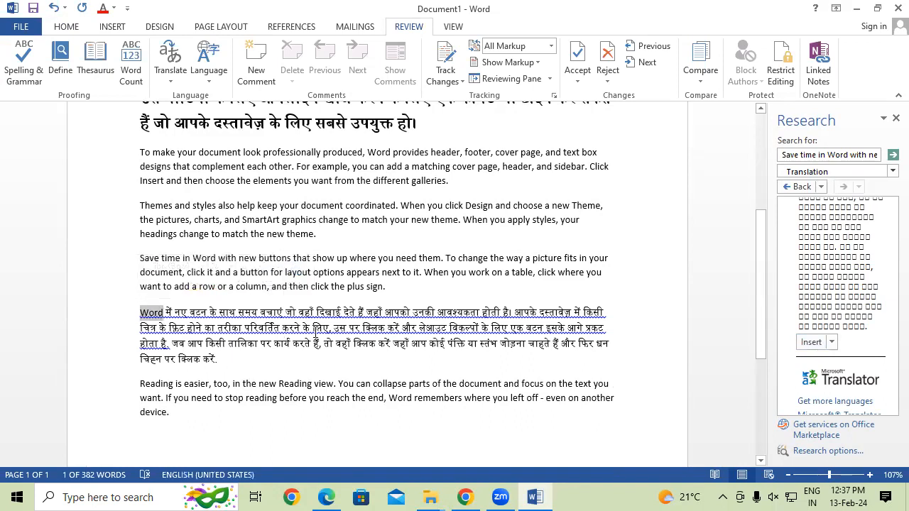
pyautogui.press('Delete')
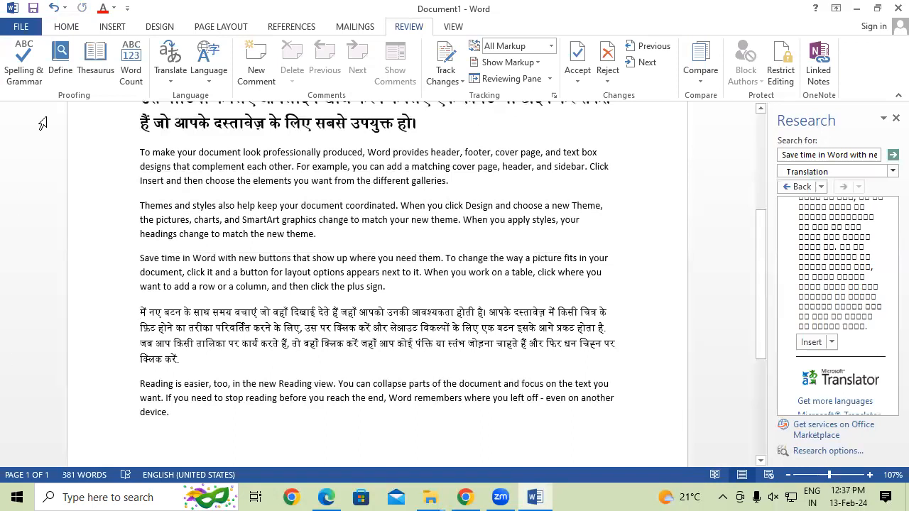
# Browse the available proofing languages and close the list without choosing one
pyautogui.click(212, 80)
pyautogui.click(245, 93)
pyautogui.scroll(-1, 419, 211)
pyautogui.scroll(-8, 419, 211)
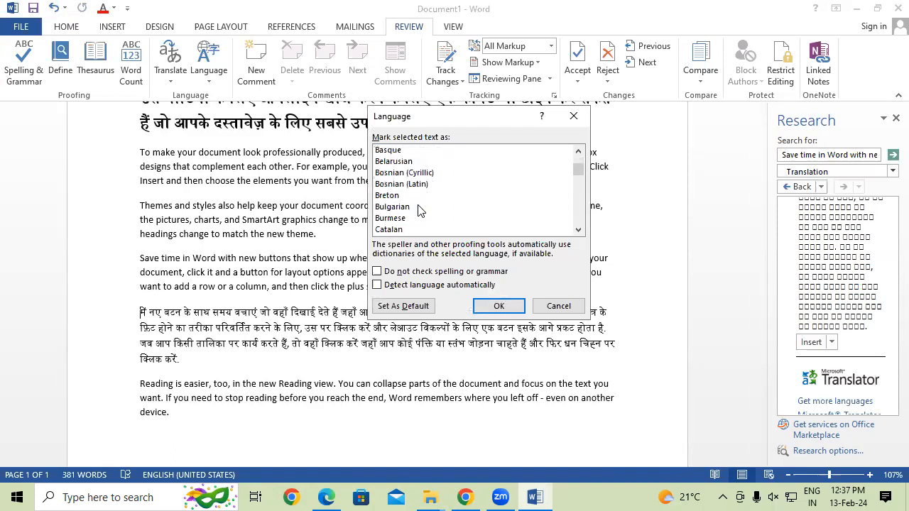
pyautogui.scroll(-2, 420, 213)
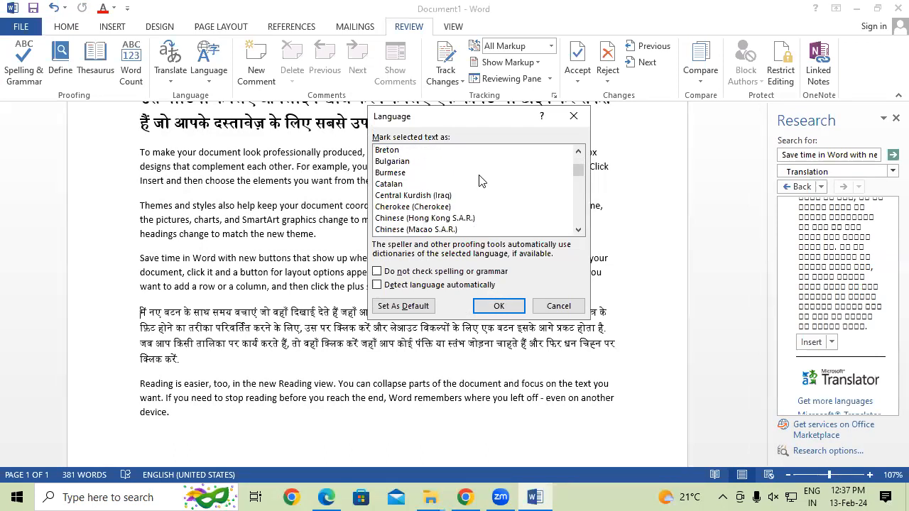
pyautogui.click(573, 115)
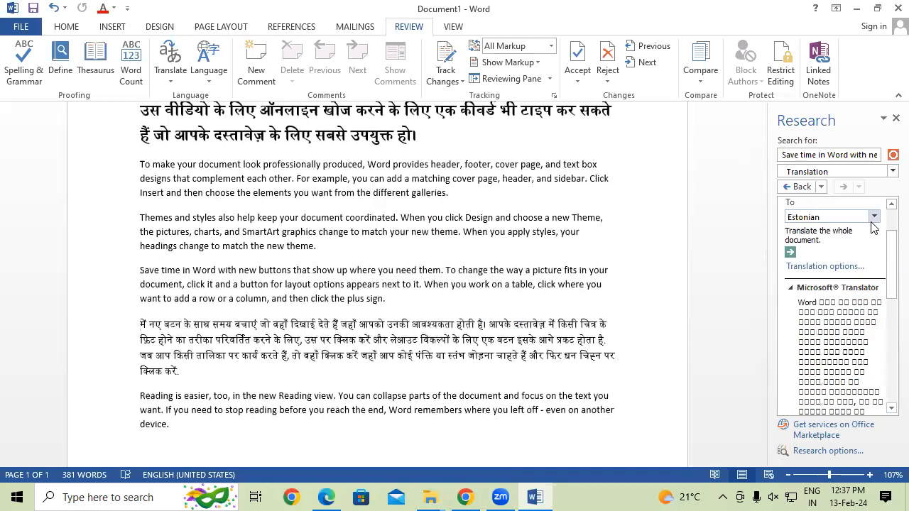
# Translate the "Save time in Word" paragraph with Hindi as the target language
pyautogui.click(874, 281)
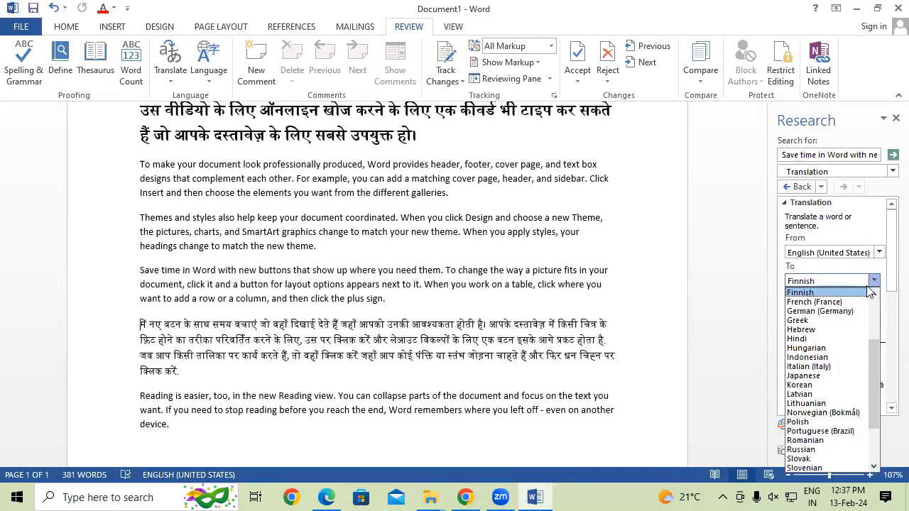
pyautogui.click(813, 338)
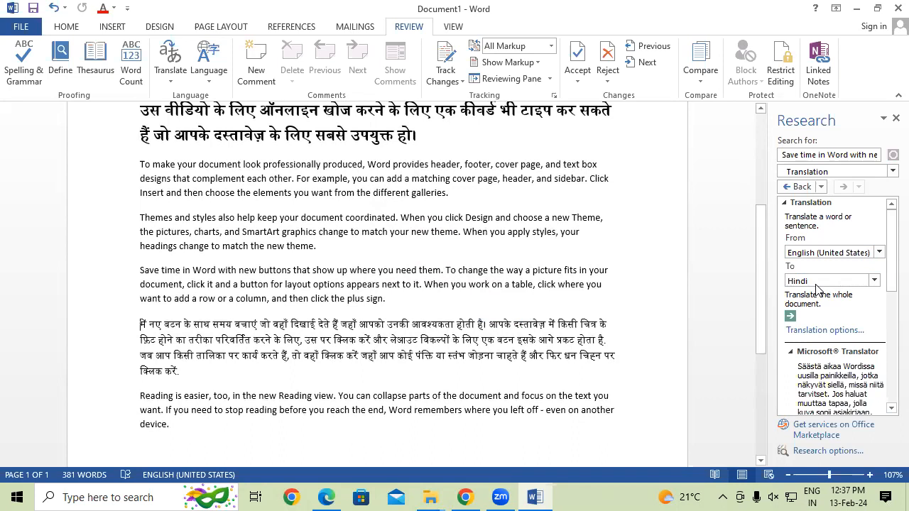
pyautogui.click(790, 316)
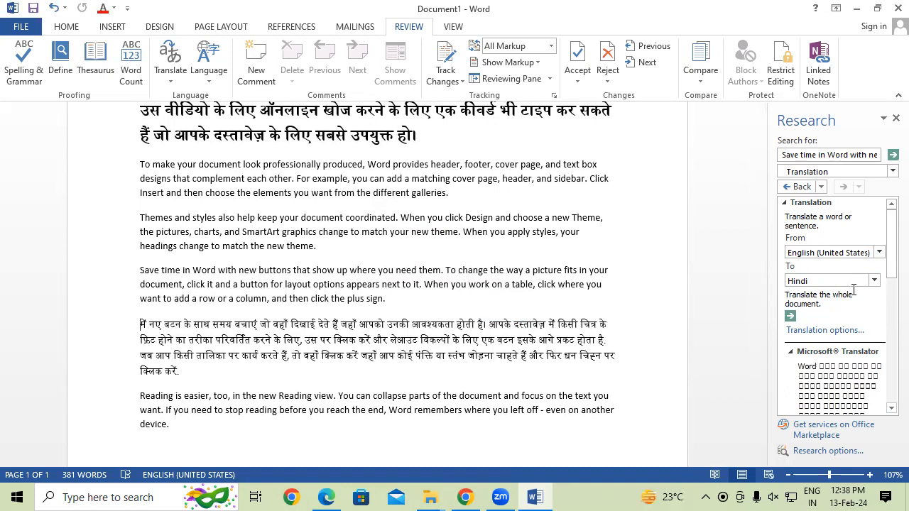
# Change the translation target language to Chinese (PRC)
pyautogui.click(874, 281)
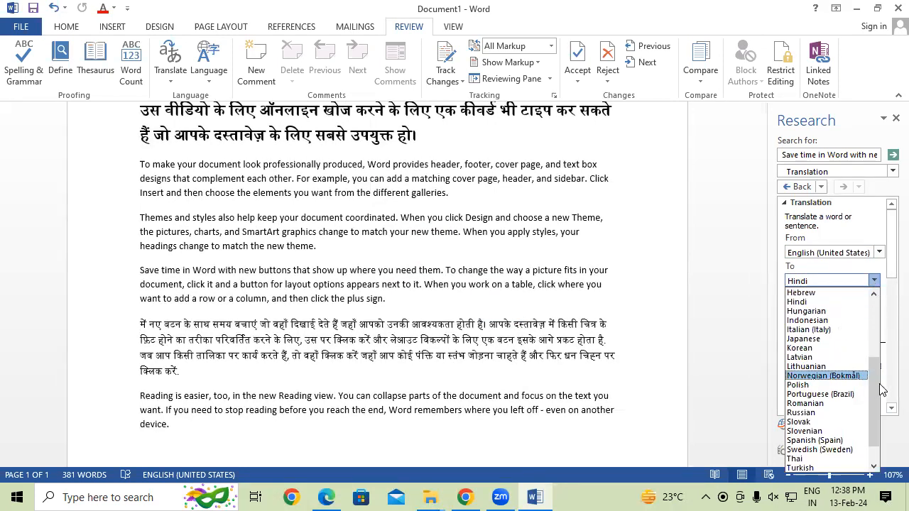
pyautogui.click(882, 362)
pyautogui.click(874, 281)
pyautogui.moveTo(876, 387); pyautogui.dragTo(867, 335)
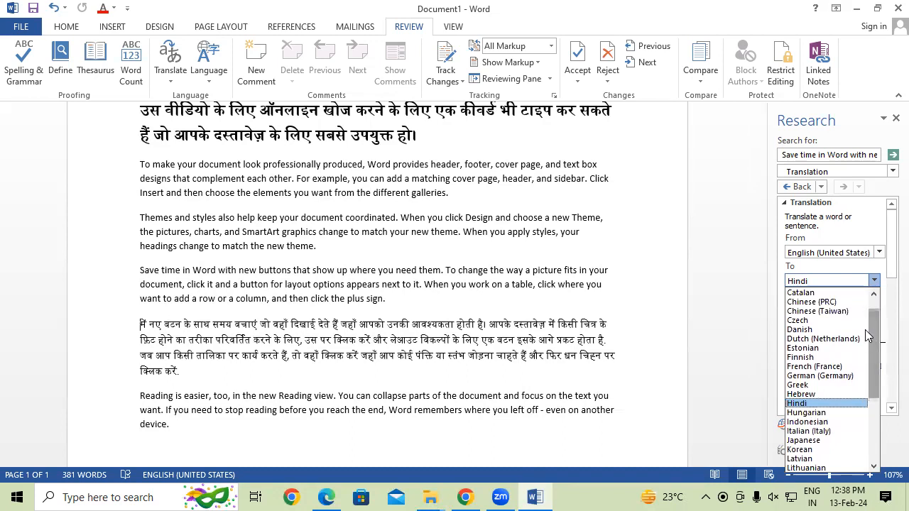
pyautogui.click(821, 305)
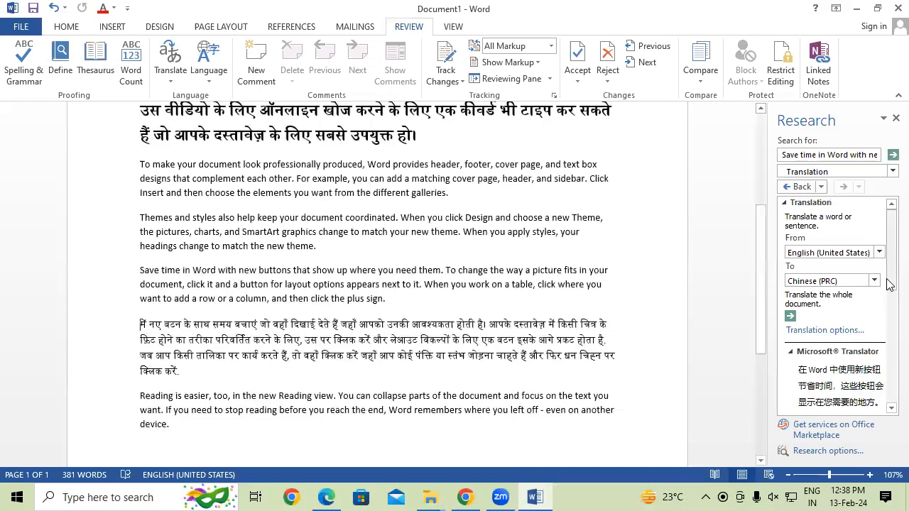
# Insert the Chinese translation on a new line below the Hindi version of the "Save time in Word" paragraph
pyautogui.scroll(-5, 889, 284)
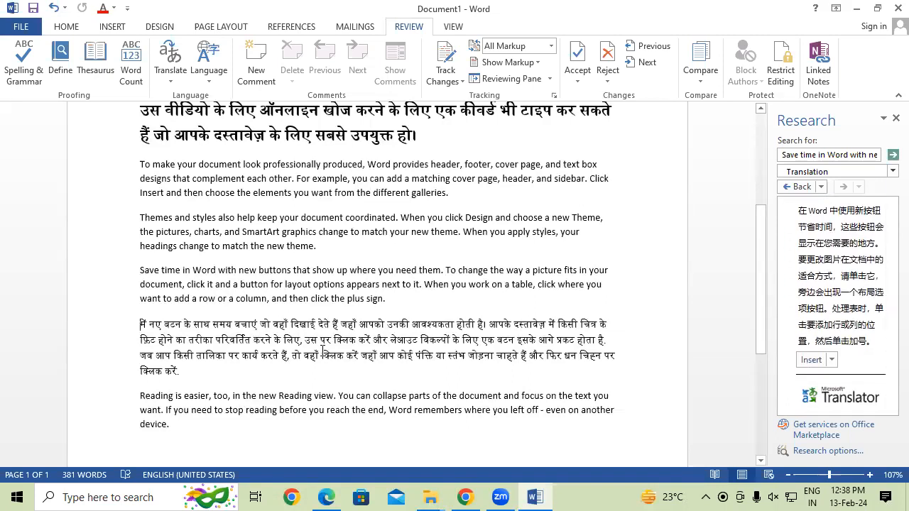
pyautogui.click(226, 366)
pyautogui.press('Return')
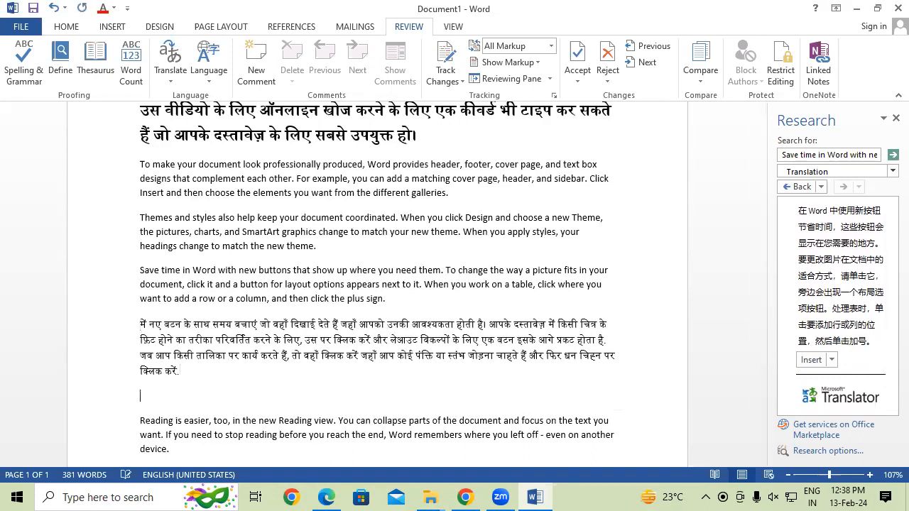
pyautogui.click(812, 360)
pyautogui.scroll(-3, 659, 351)
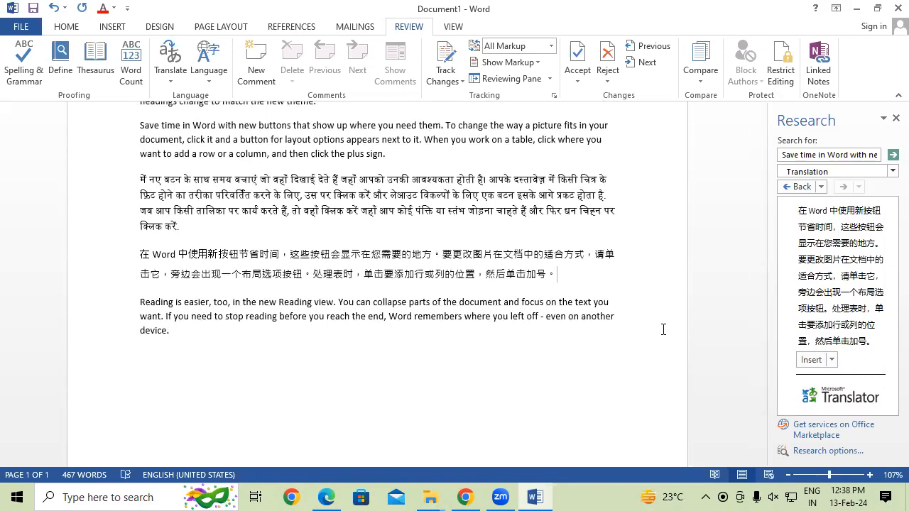
# Enlarge the inserted Chinese paragraph's font size to 12 and clear the selection
pyautogui.moveTo(560, 274); pyautogui.dragTo(128, 252)
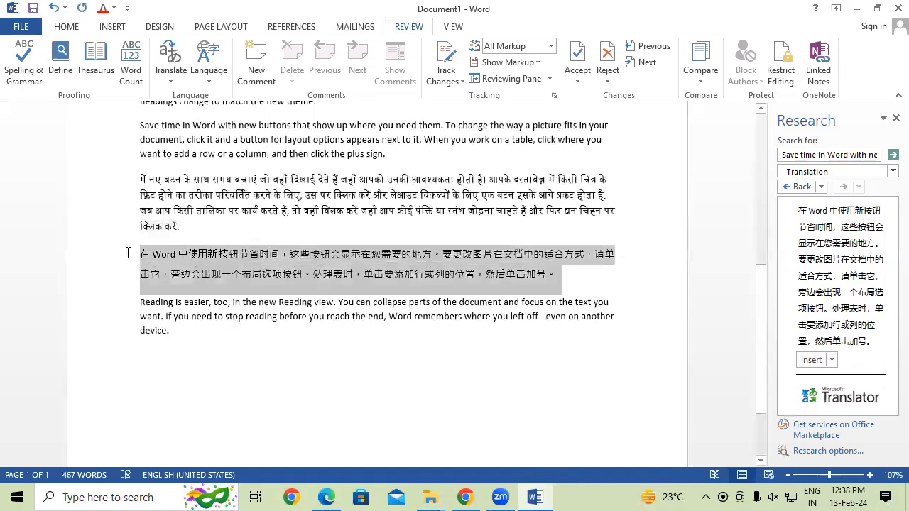
pyautogui.click(78, 30)
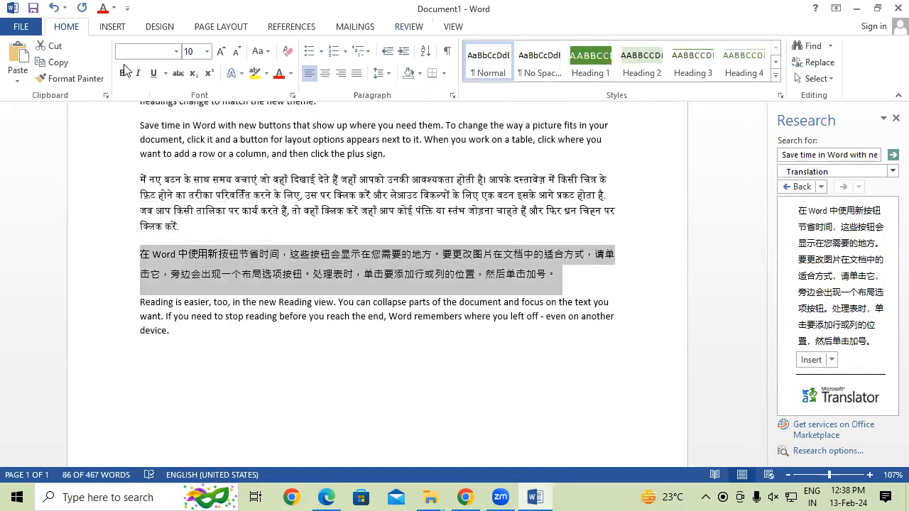
pyautogui.click(216, 52)
pyautogui.click(217, 52)
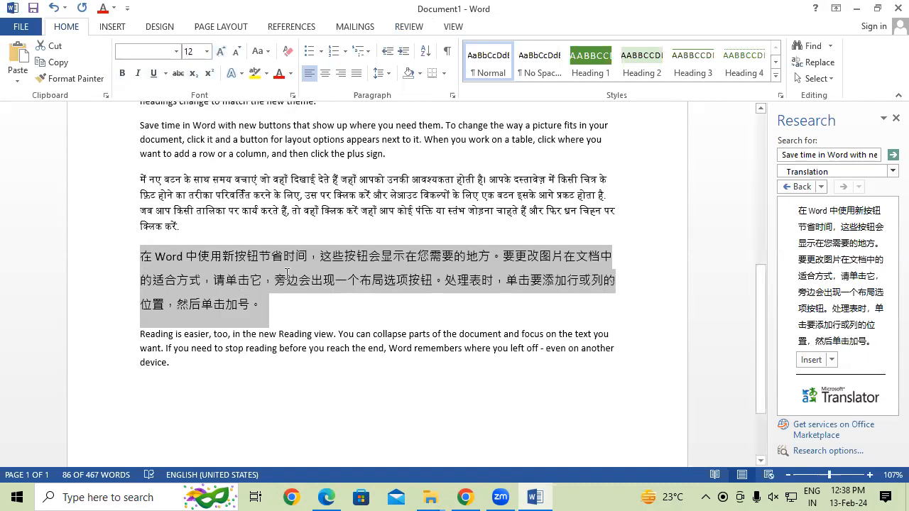
pyautogui.click(291, 318)
pyautogui.moveTo(189, 256); pyautogui.dragTo(268, 310)
pyautogui.click(271, 312)
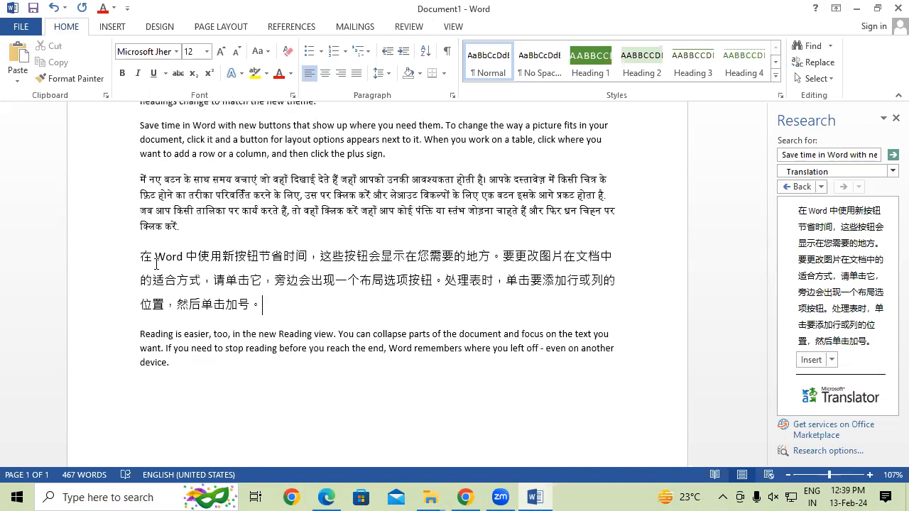
# Close the Research pane and delete the whole Chinese paragraph
pyautogui.click(896, 118)
pyautogui.moveTo(345, 305); pyautogui.dragTo(210, 258)
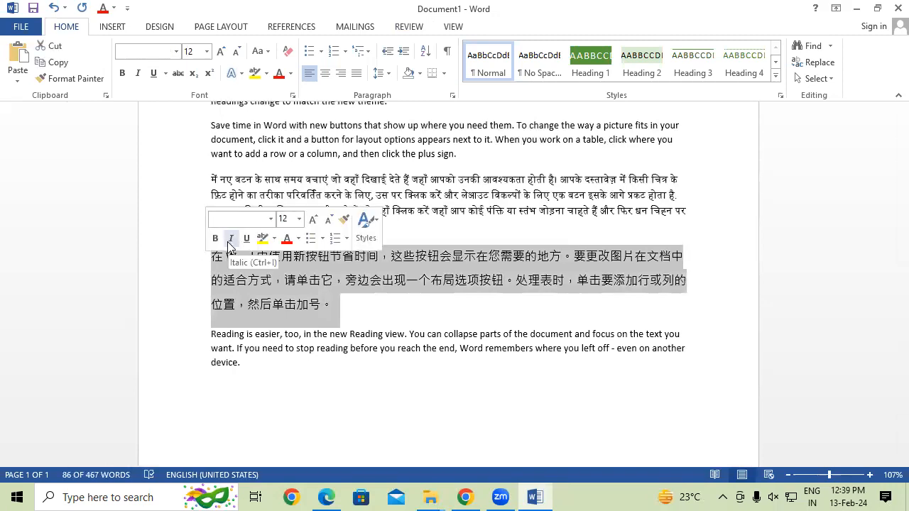
pyautogui.press('Delete')
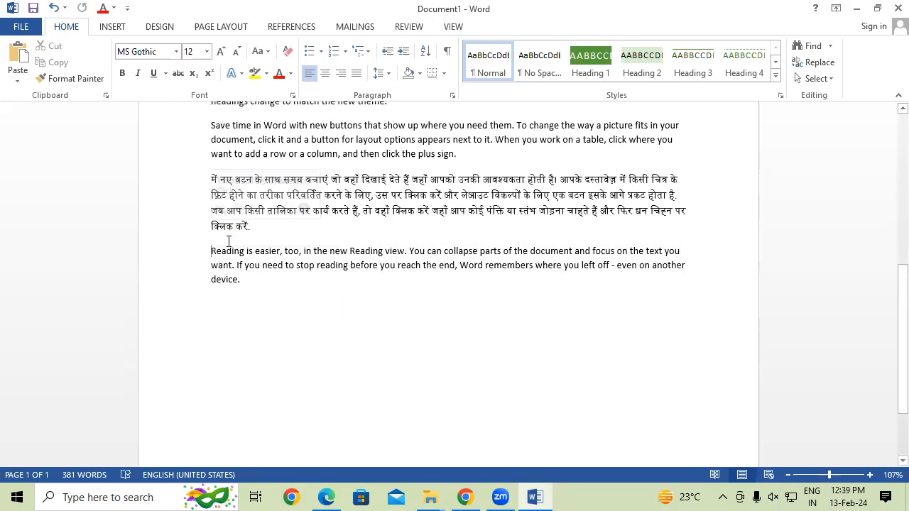
# Return to the beginning of the document and display the reviewing tools again
pyautogui.moveTo(899, 326); pyautogui.dragTo(890, 194)
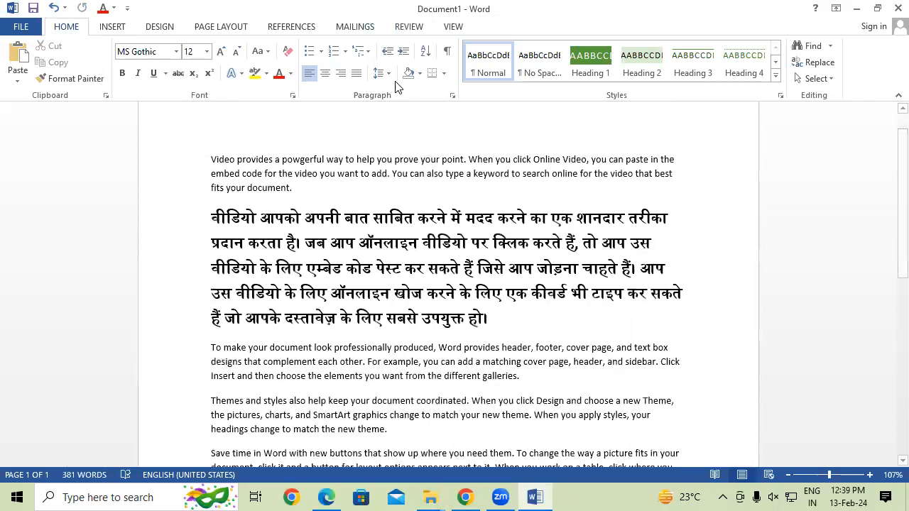
pyautogui.scroll(1, 302, 199)
pyautogui.click(355, 26)
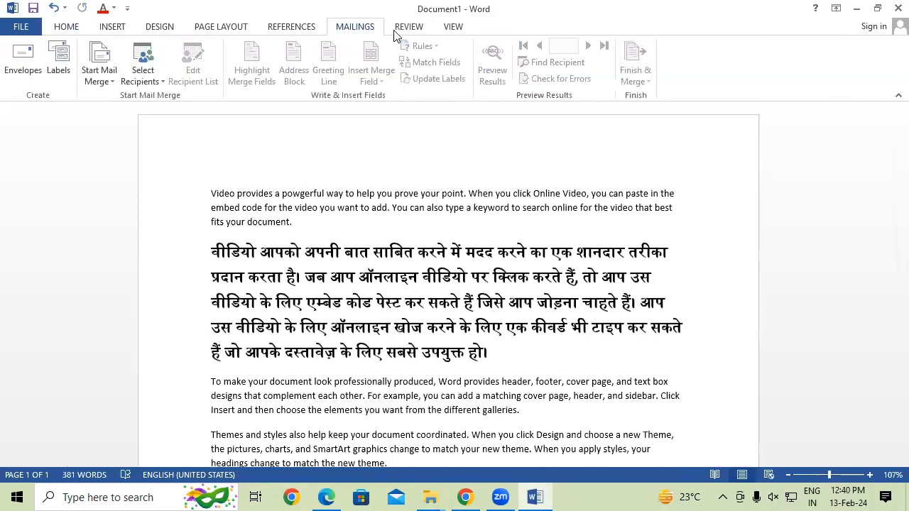
pyautogui.click(406, 27)
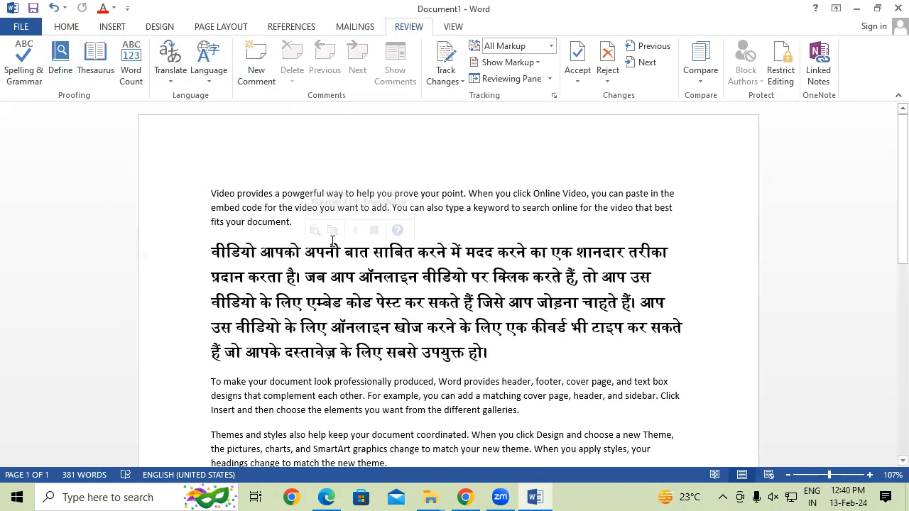
pyautogui.scroll(-3, 332, 242)
pyautogui.press('Delete')
pyautogui.write('=ra')
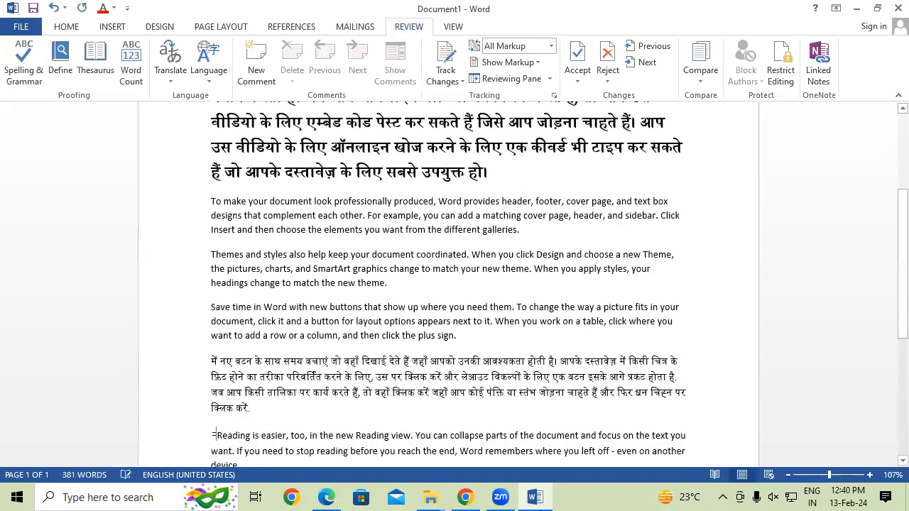
pyautogui.write('nd')
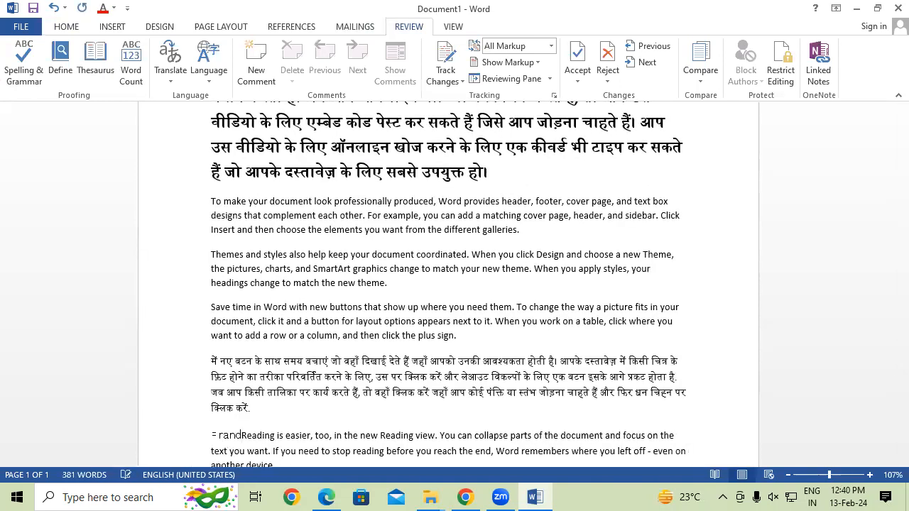
pyautogui.write('(')
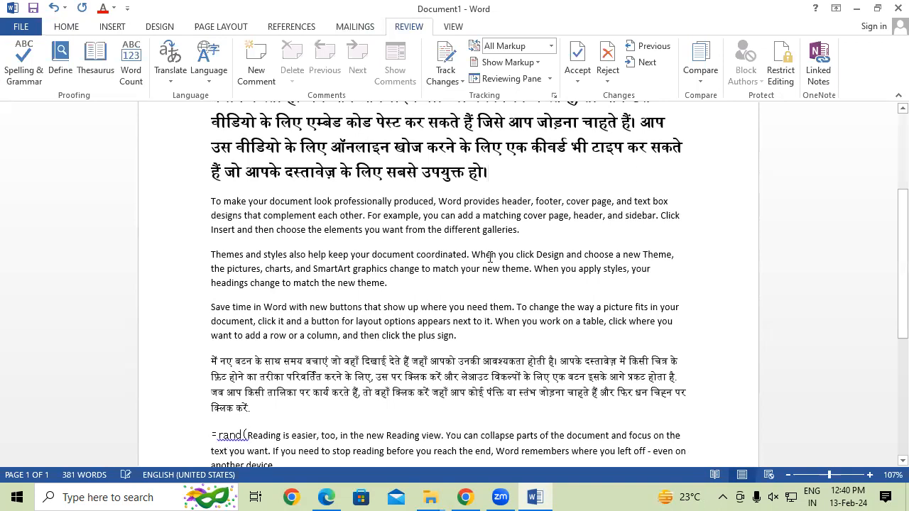
# Clear the entire document and generate fresh sample text with =rand(100)
pyautogui.hotkey('ctrl', 'a')
pyautogui.press('Delete')
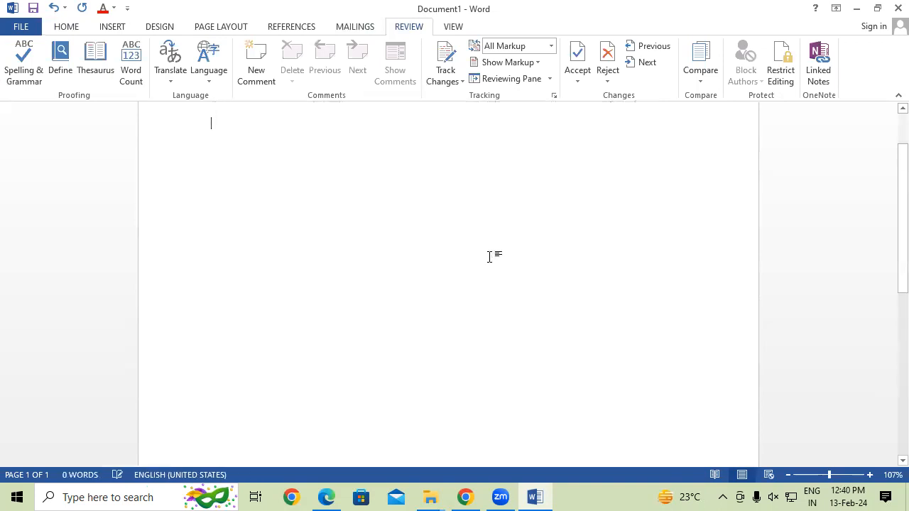
pyautogui.write('=ran')
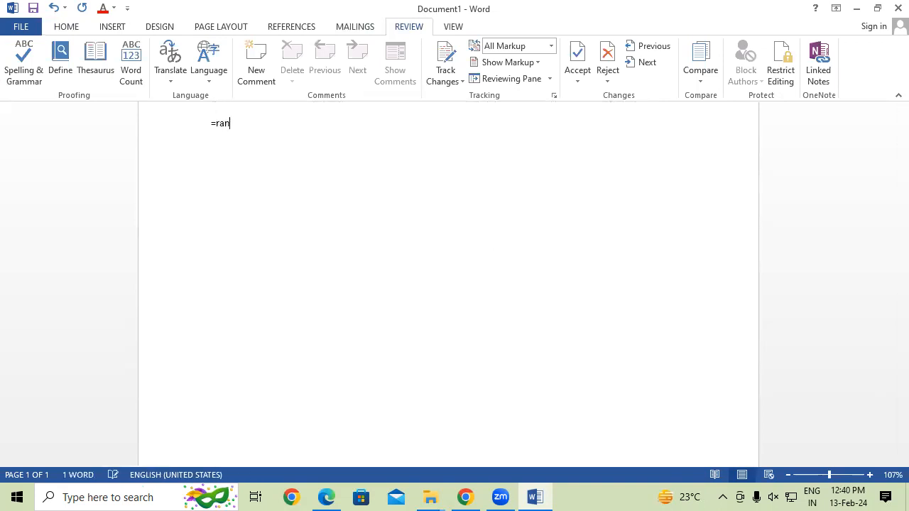
pyautogui.write('d(100)')
pyautogui.press('Return')
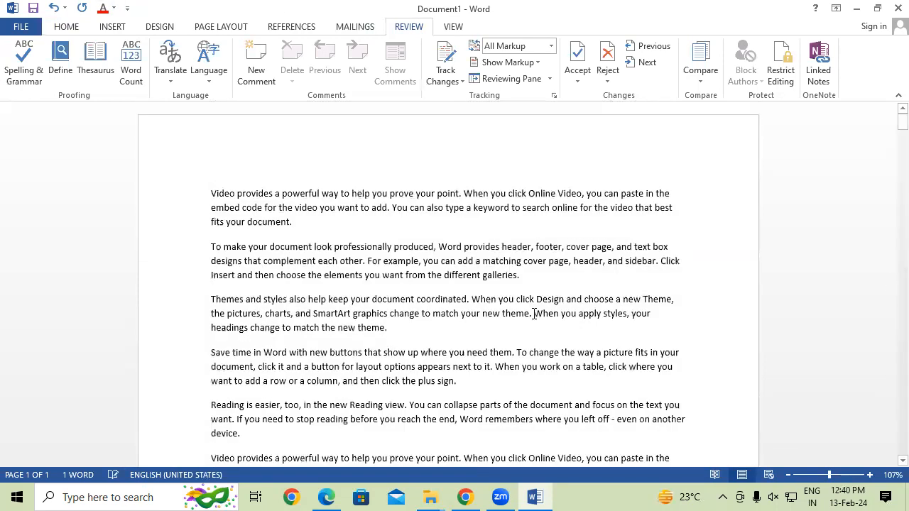
# Highlight the second paragraph, beginning "To make your document", to point it out
pyautogui.moveTo(211, 246); pyautogui.dragTo(543, 280)
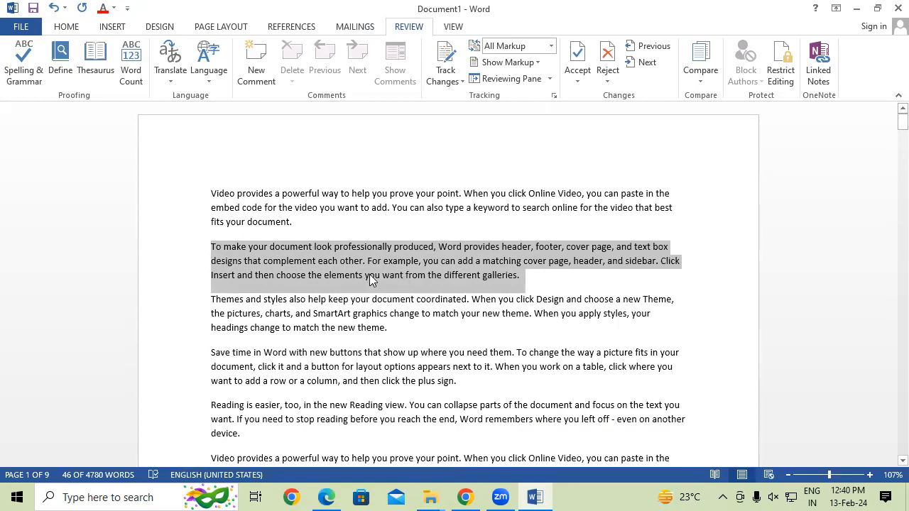
pyautogui.scroll(-1, 417, 277)
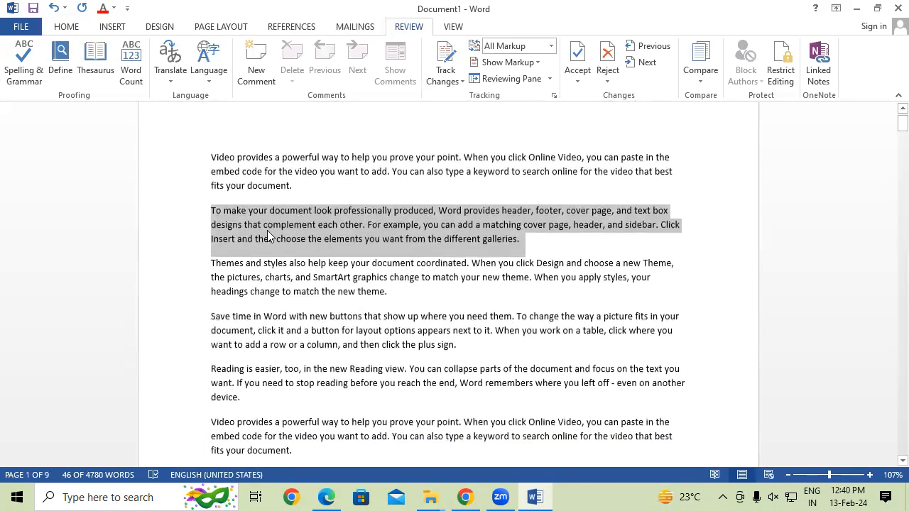
pyautogui.click(269, 236)
pyautogui.moveTo(211, 211); pyautogui.dragTo(536, 240)
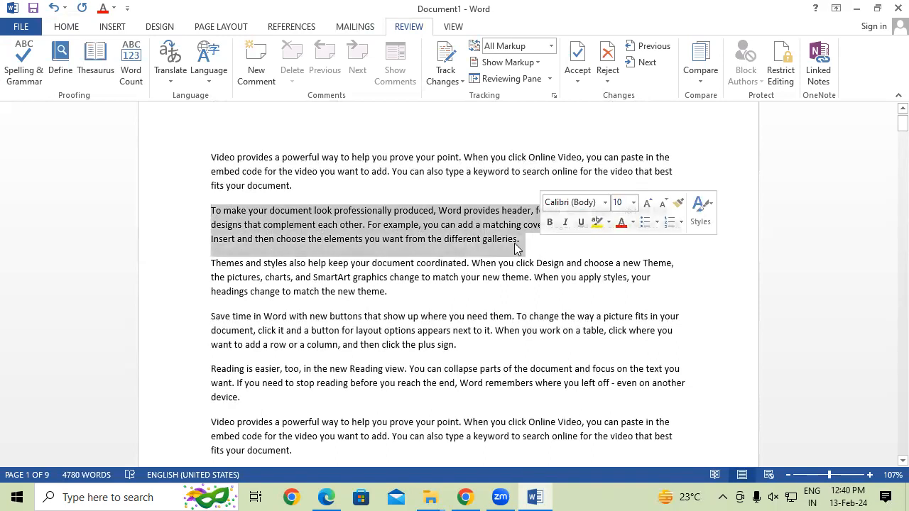
# Change "To" to "Too" at the start of the second paragraph, then restore the original word
pyautogui.click(218, 211)
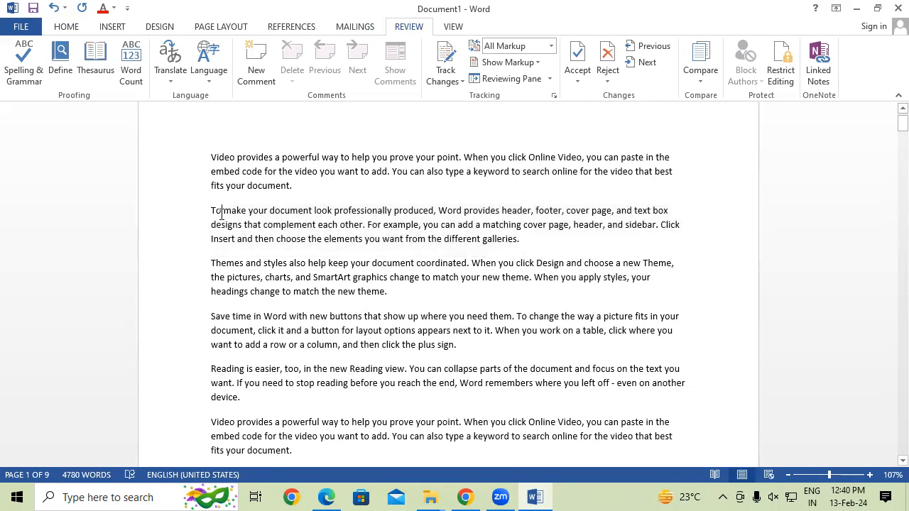
pyautogui.write('o')
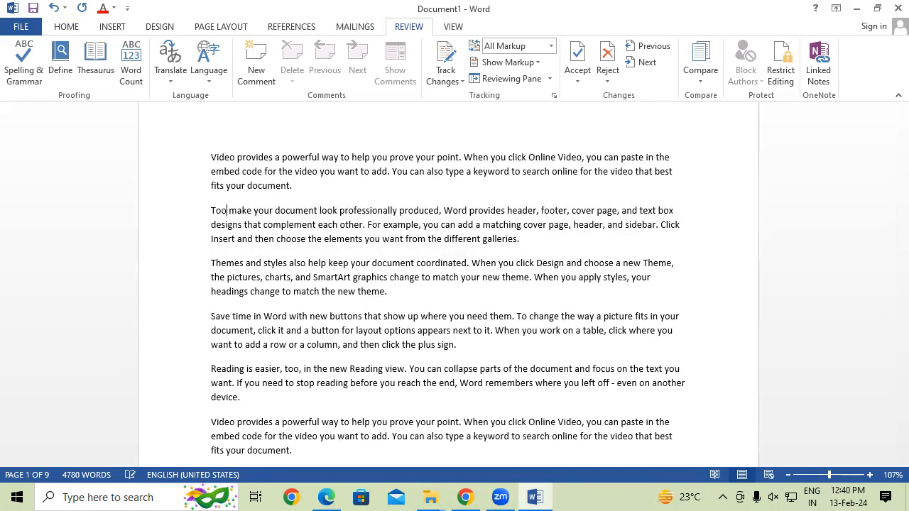
pyautogui.click(273, 224)
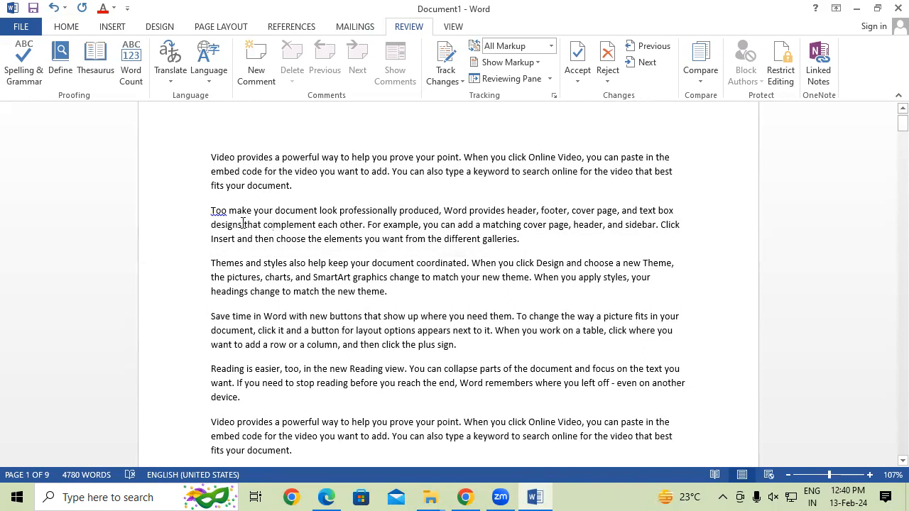
pyautogui.click(226, 211)
pyautogui.press('BackSpace')
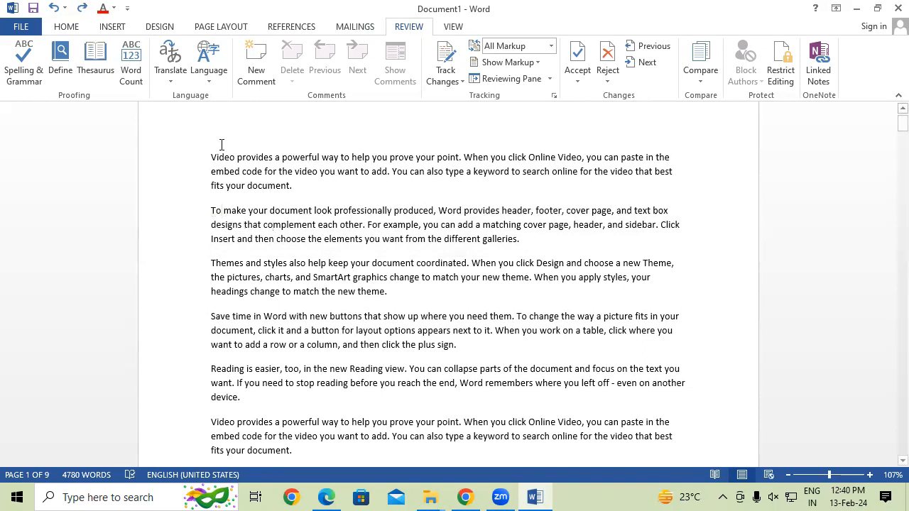
# Attach a new comment reading "To convert Too" to the whole second paragraph
pyautogui.moveTo(214, 210); pyautogui.dragTo(554, 249)
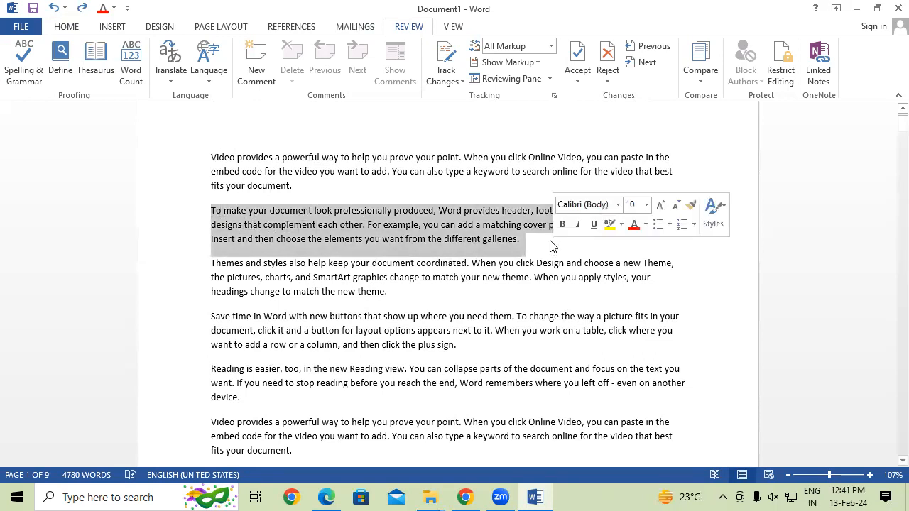
pyautogui.click(252, 67)
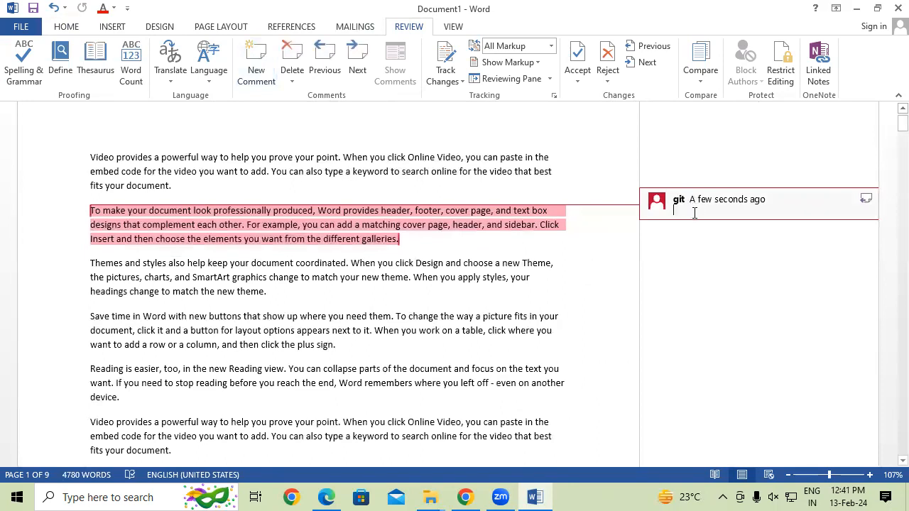
pyautogui.write('To')
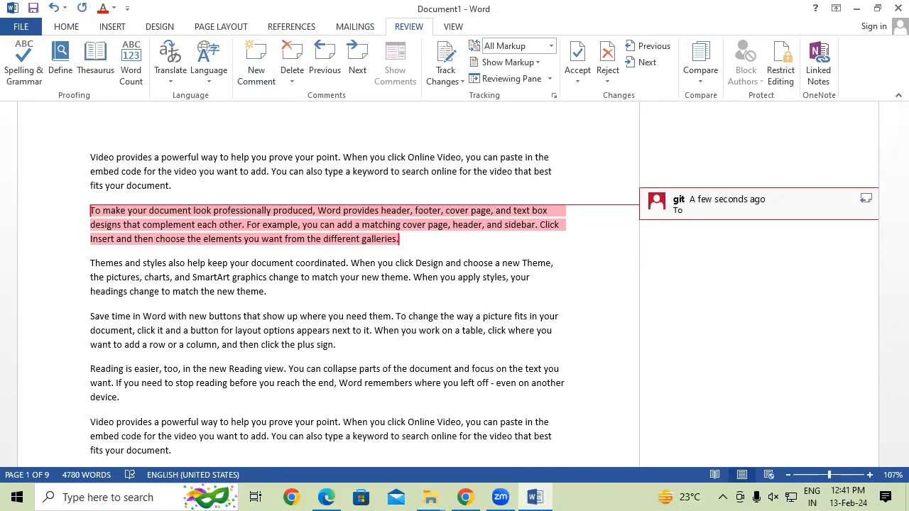
pyautogui.write(' conve')
pyautogui.write('rt ')
pyautogui.write('zT')
pyautogui.press('BackSpace')
pyautogui.write('Too')
pyautogui.click(404, 260)
pyautogui.scroll(-1, 320, 280)
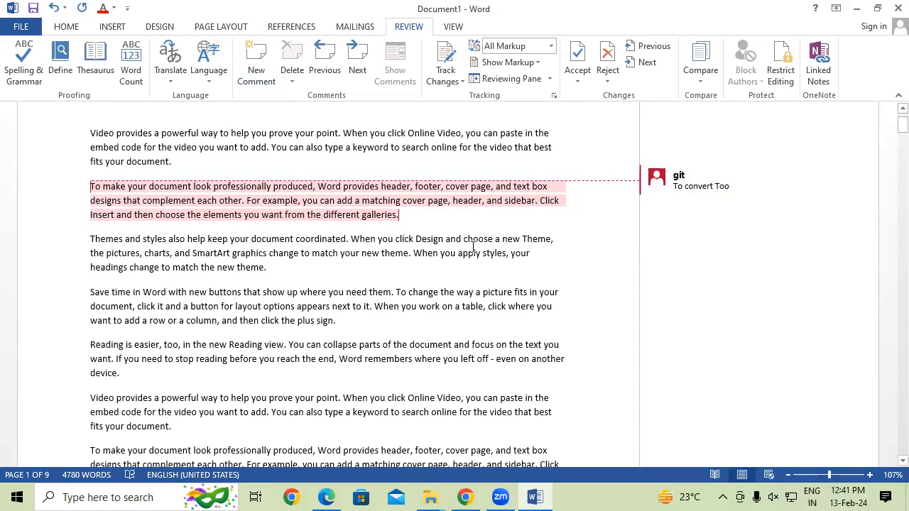
# Attach a new comment reading "Gcgc yfyg" to the whole fourth paragraph, beginning "Save time in Word"
pyautogui.scroll(-1, 473, 248)
pyautogui.click(112, 26)
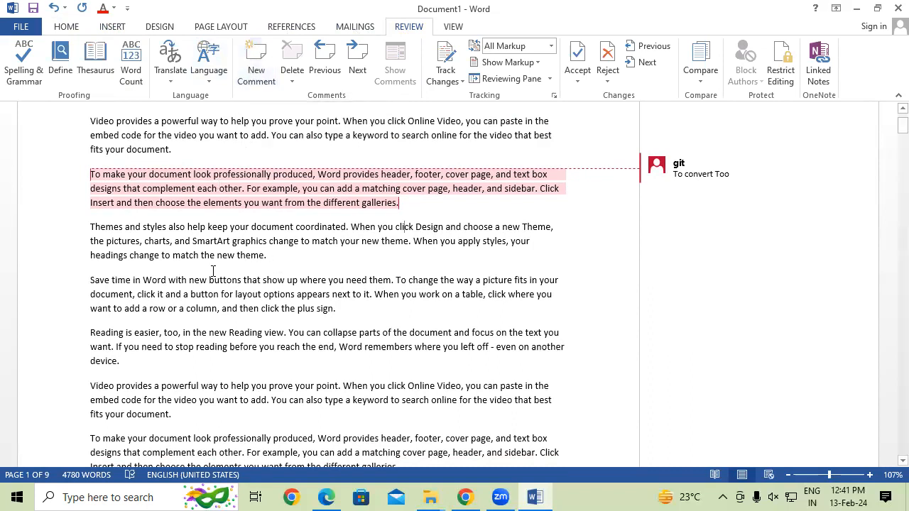
pyautogui.scroll(-1, 180, 269)
pyautogui.moveTo(92, 241); pyautogui.dragTo(341, 282)
pyautogui.click(257, 64)
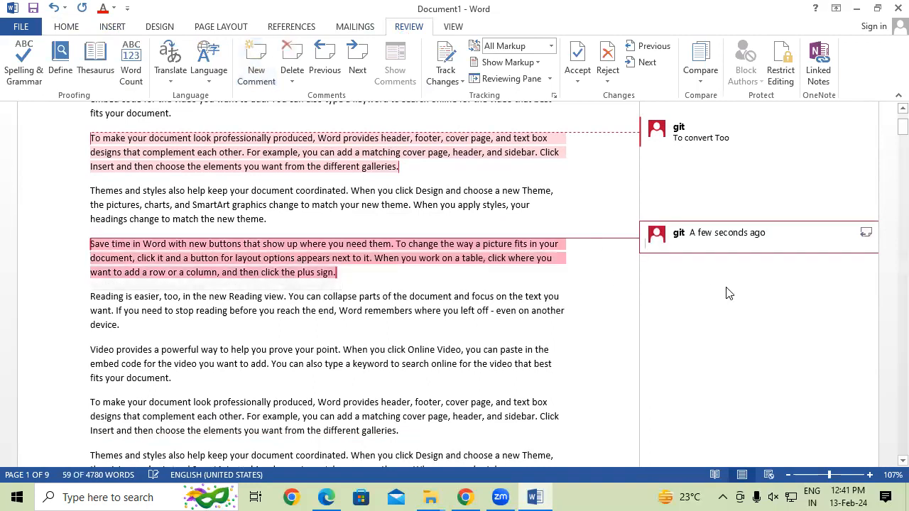
pyautogui.write('Gcgc yfyg')
# Attach a new comment reading "Udytu5yrsdyiv" to the whole sixth paragraph, beginning "Video provides a powerful way"
pyautogui.scroll(-3, 431, 258)
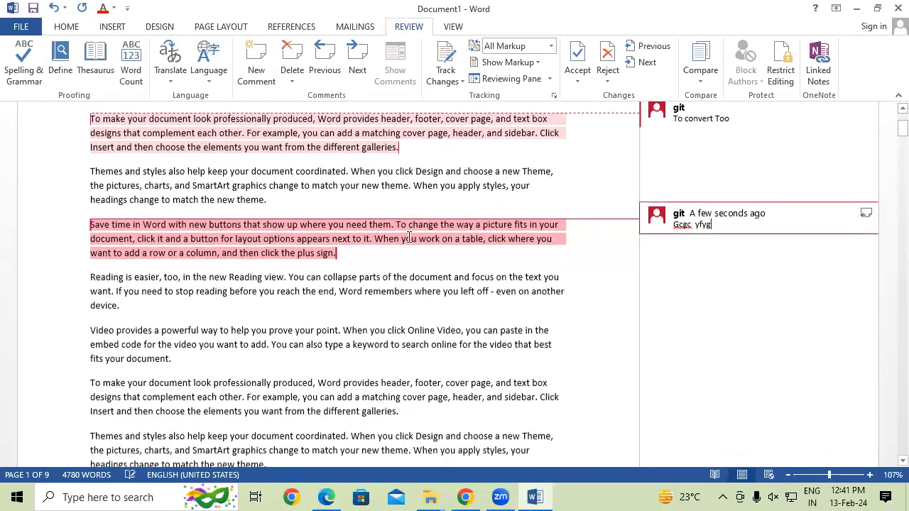
pyautogui.moveTo(90, 252); pyautogui.dragTo(253, 286)
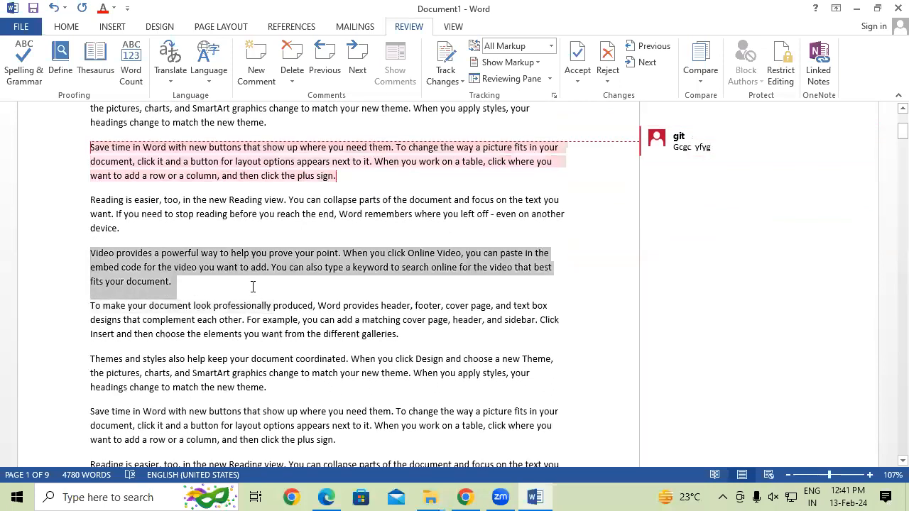
pyautogui.click(255, 61)
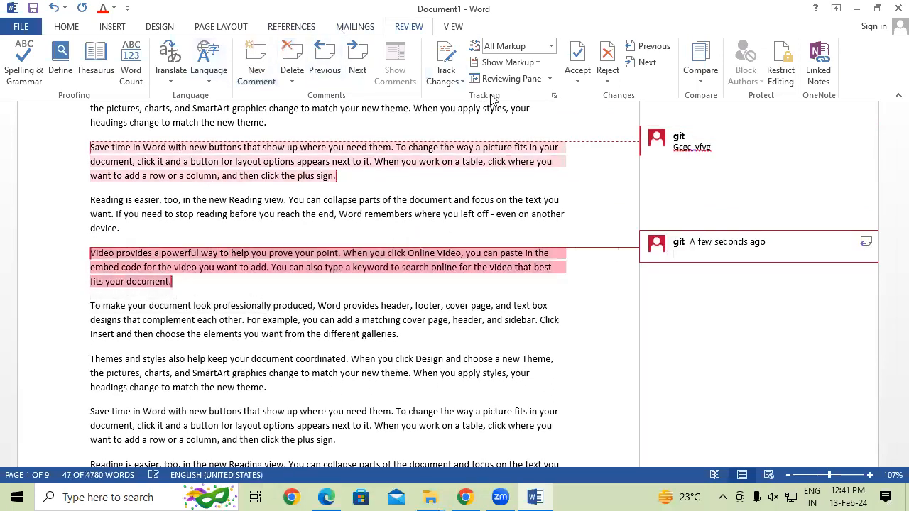
pyautogui.write('udytu5yrsdyiv')
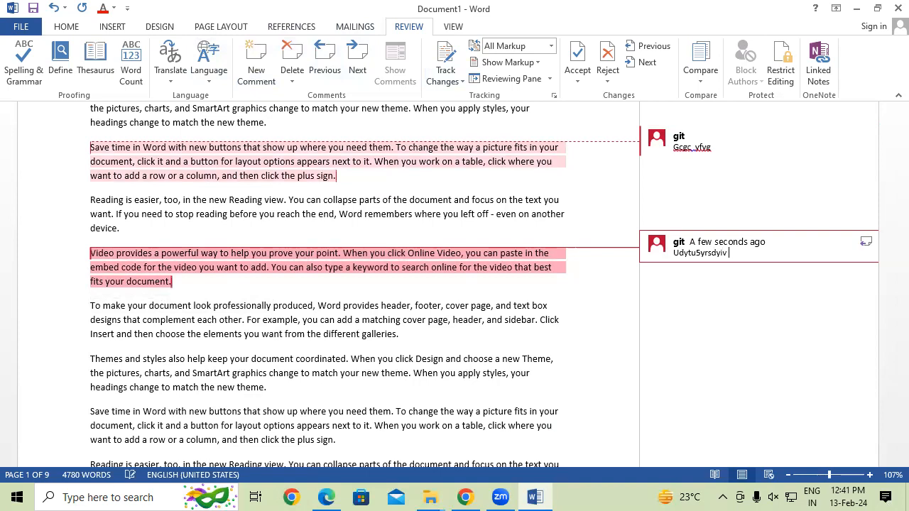
# Attach a new comment reading "Tdytxsurdsrsfhx" to the first "Save time in Word" paragraph on page 2
pyautogui.scroll(-2, 272, 282)
pyautogui.scroll(-10, 272, 282)
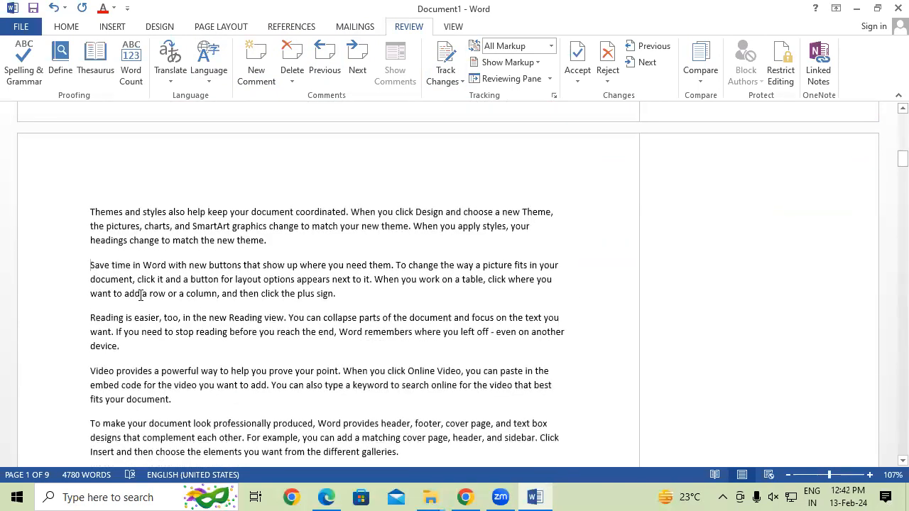
pyautogui.tripleClick(140, 295)
pyautogui.click(256, 61)
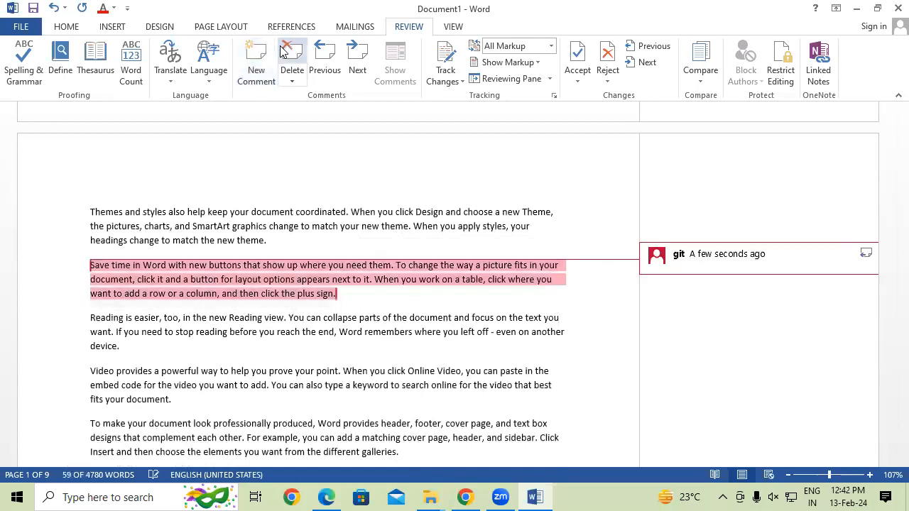
pyautogui.write('tdytxsur')
pyautogui.click(315, 269)
pyautogui.click(316, 331)
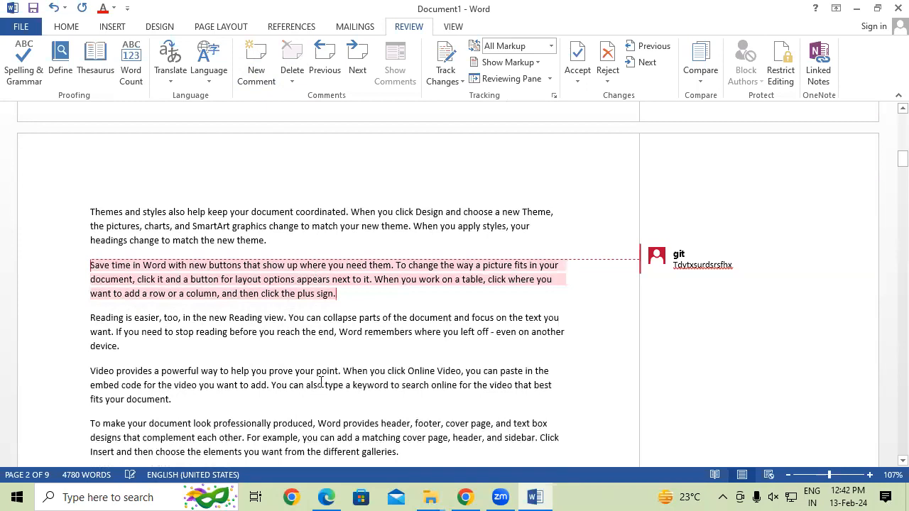
# Attach a new comment reading "tjdytsrydcytx" to the second "Themes and styles" paragraph on page 2
pyautogui.scroll(-5, 317, 331)
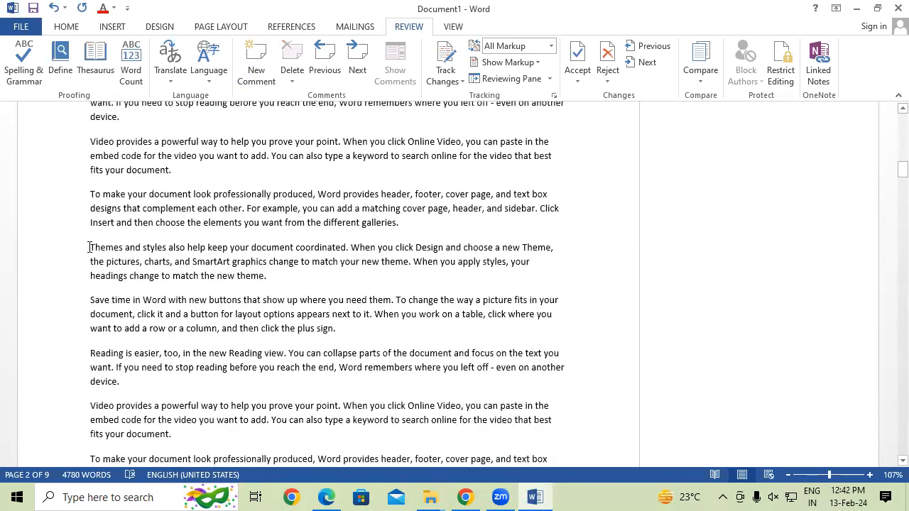
pyautogui.moveTo(90, 247); pyautogui.dragTo(267, 276)
pyautogui.click(259, 44)
pyautogui.write('tjdytsrydcytx')
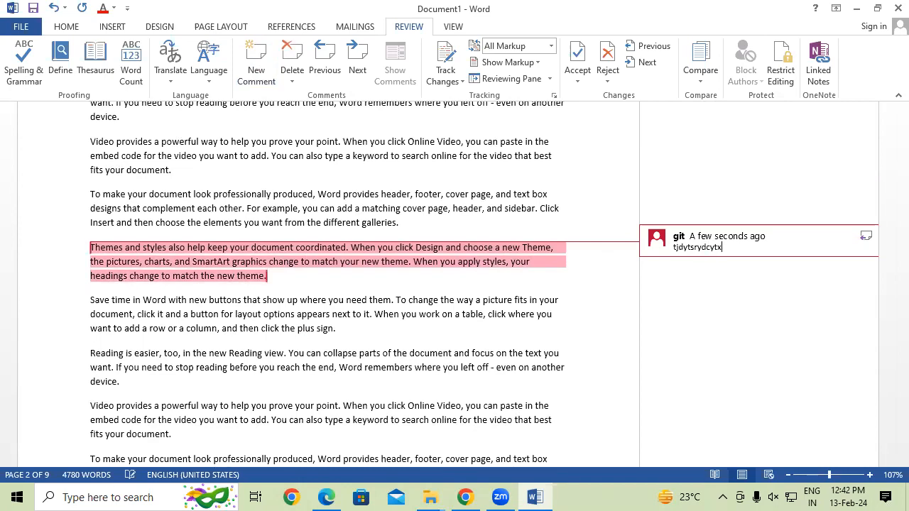
pyautogui.click(465, 194)
# Return to the document's start and step forward through the comments from the first to the last
pyautogui.scroll(2, 890, 164)
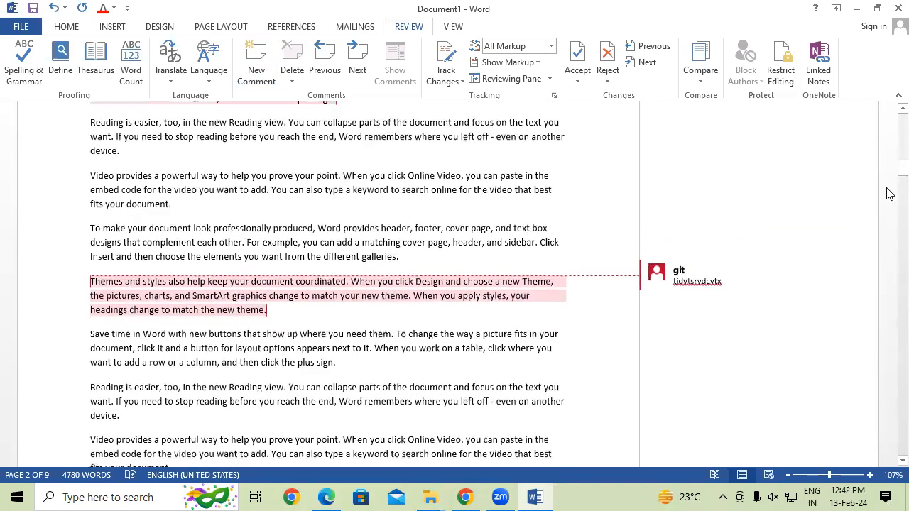
pyautogui.scroll(15, 890, 165)
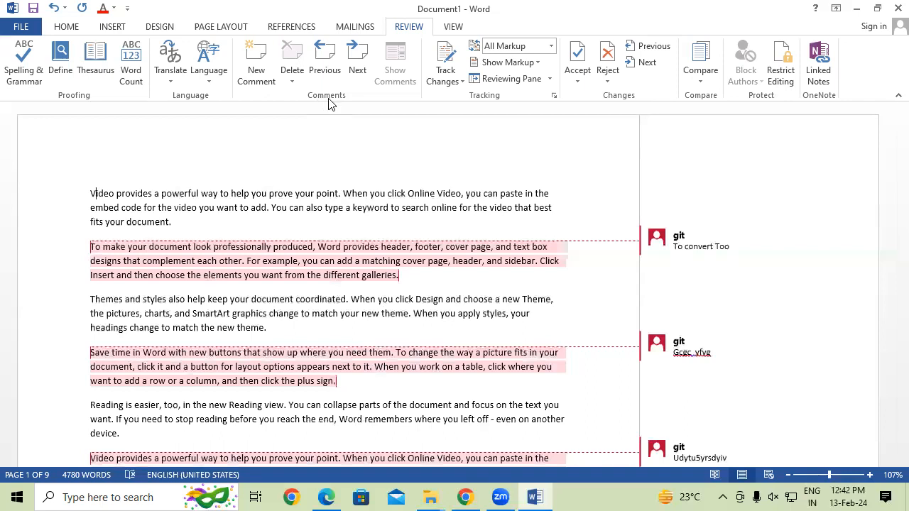
pyautogui.click(358, 57)
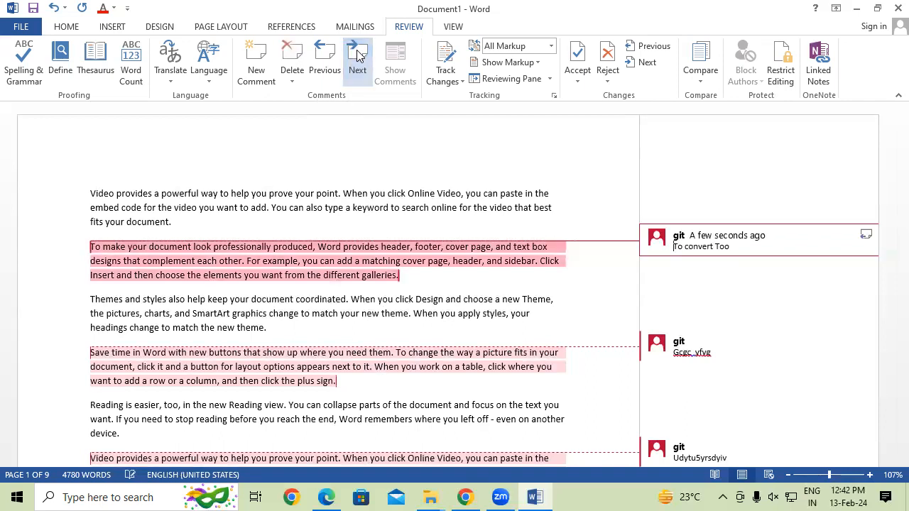
pyautogui.click(360, 57)
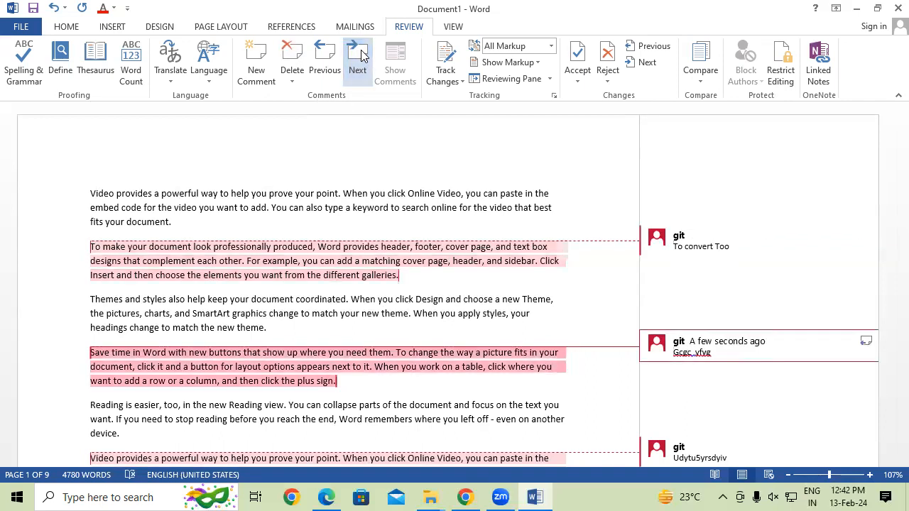
pyautogui.click(358, 57)
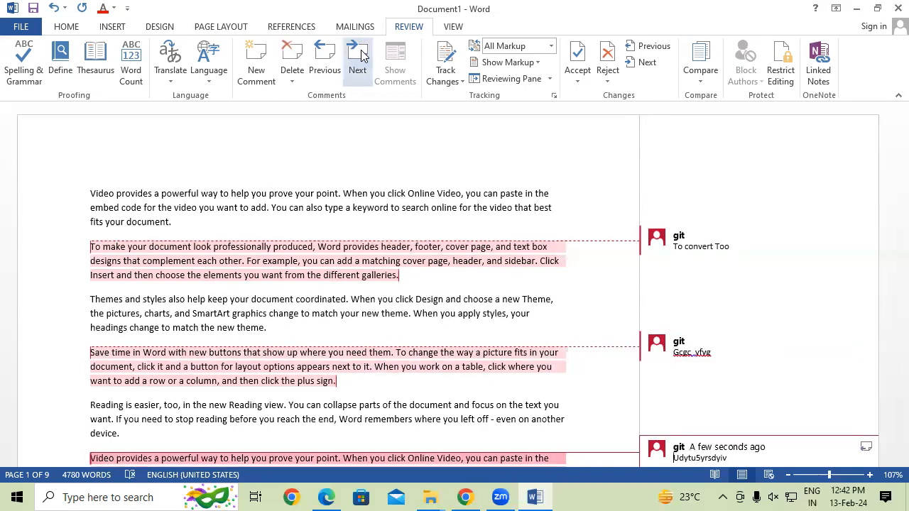
pyautogui.click(359, 57)
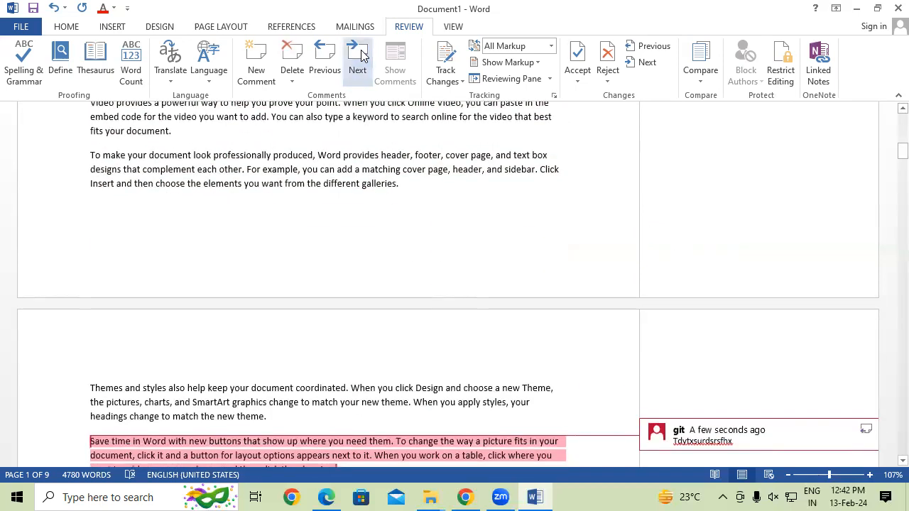
pyautogui.click(359, 57)
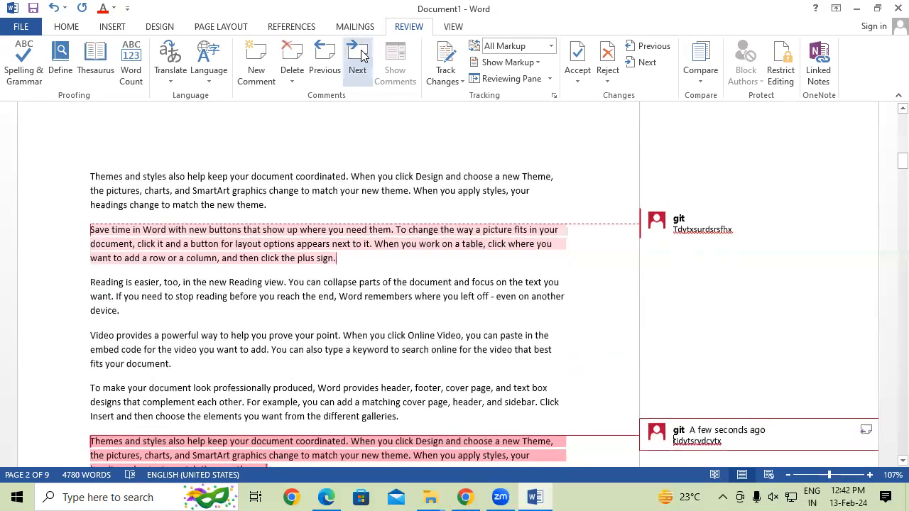
# Step backward through the comments from the last one and return to the first comment
pyautogui.click(326, 55)
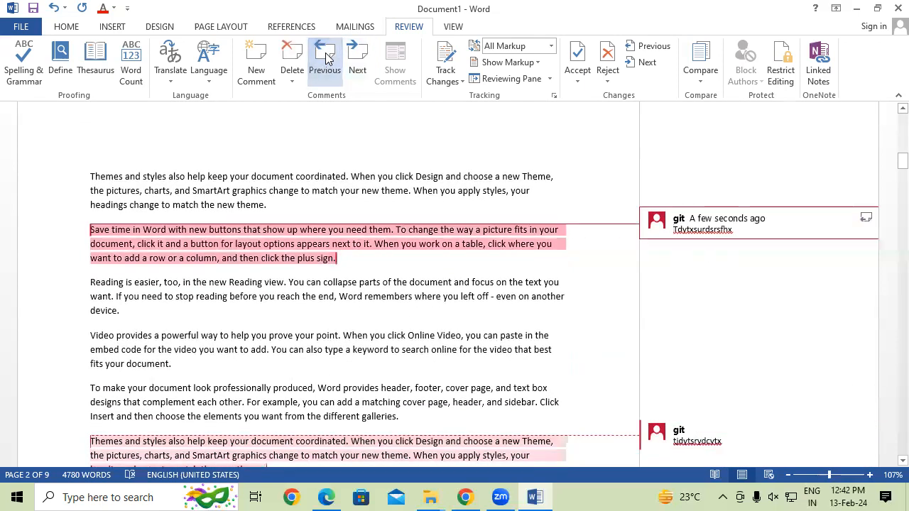
pyautogui.click(325, 55)
pyautogui.click(326, 56)
pyautogui.click(325, 55)
pyautogui.click(325, 54)
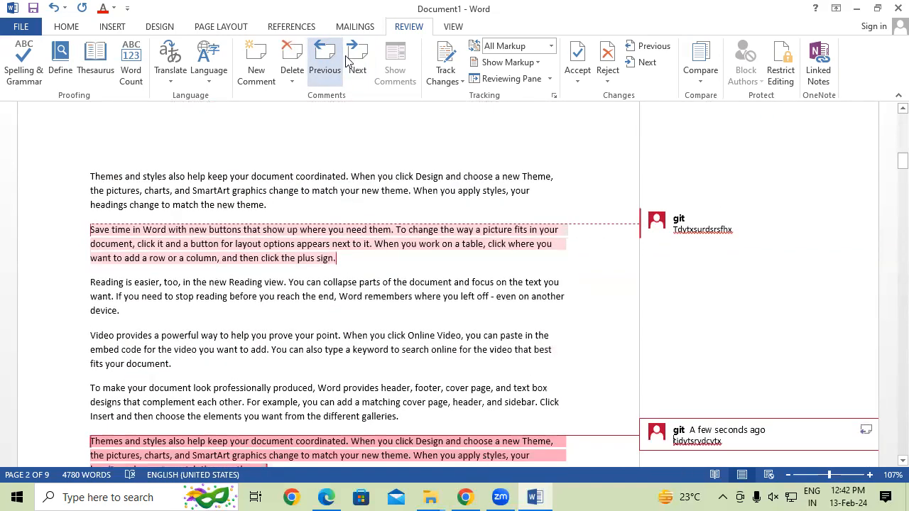
pyautogui.click(350, 58)
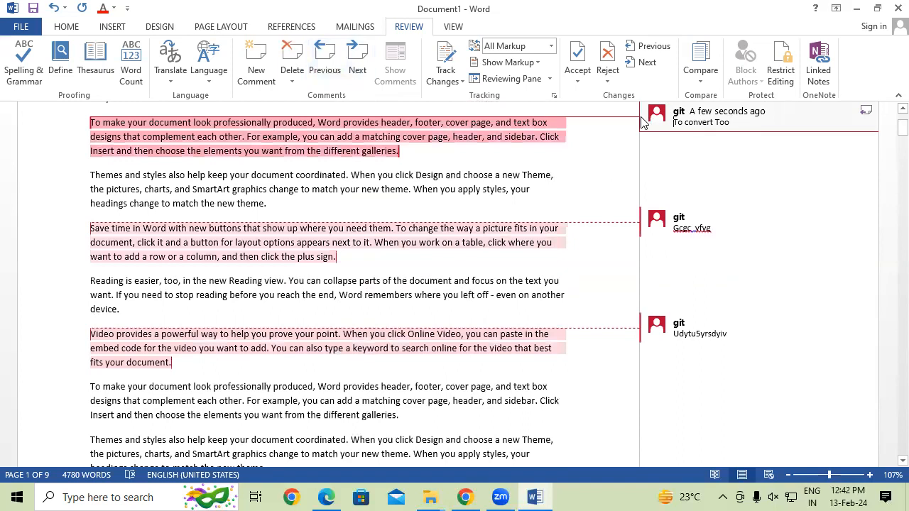
# Delete all comments in the document at once and undo the deletion
pyautogui.click(291, 79)
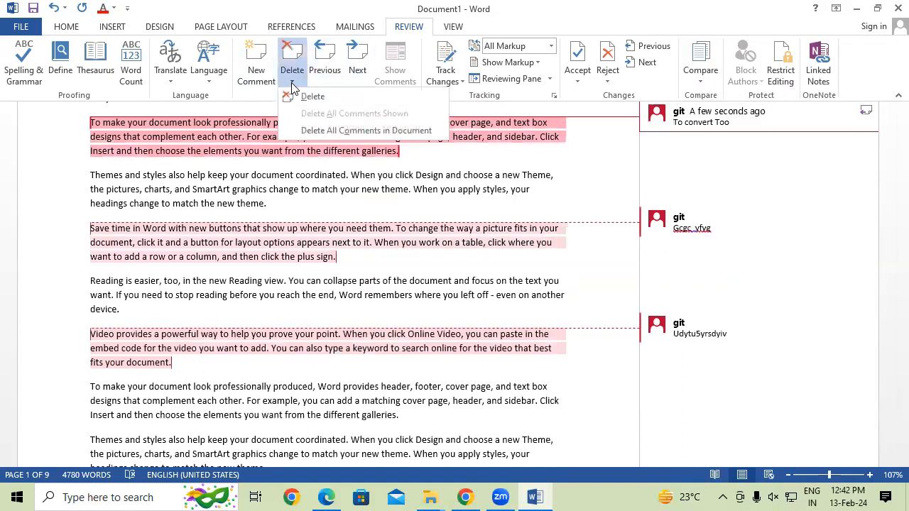
pyautogui.click(338, 138)
pyautogui.scroll(3, 614, 269)
pyautogui.scroll(-3, 614, 268)
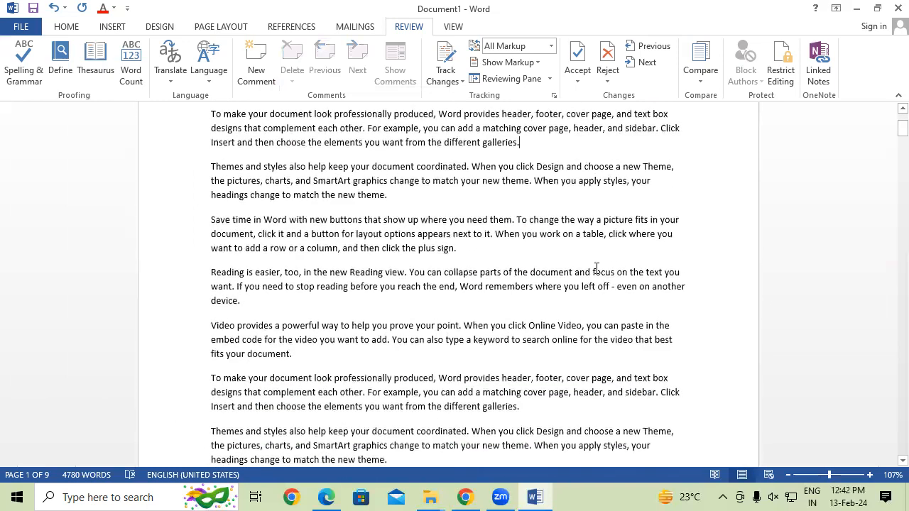
pyautogui.hotkey('ctrl', 'z')
pyautogui.scroll(2, 494, 219)
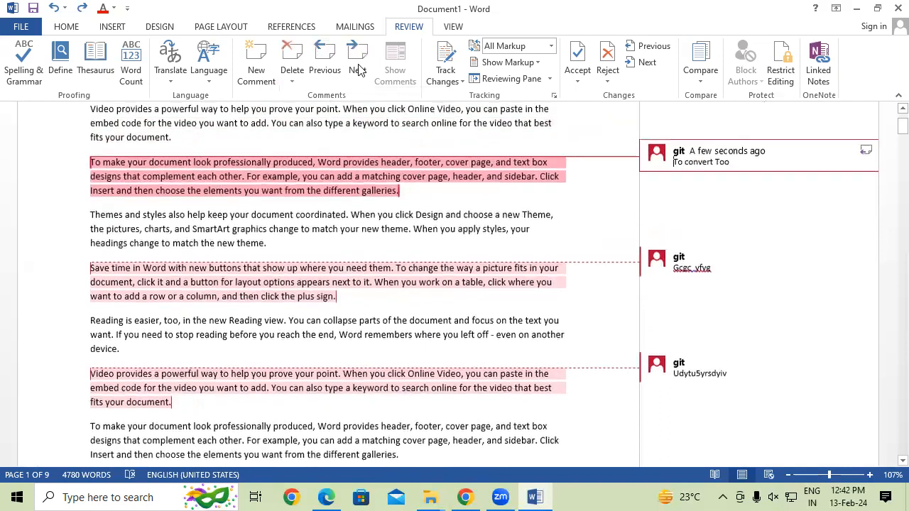
# Delete the "To convert Too" and "Gcgc yfyg" comments one at a time, and undo both deletions
pyautogui.click(292, 55)
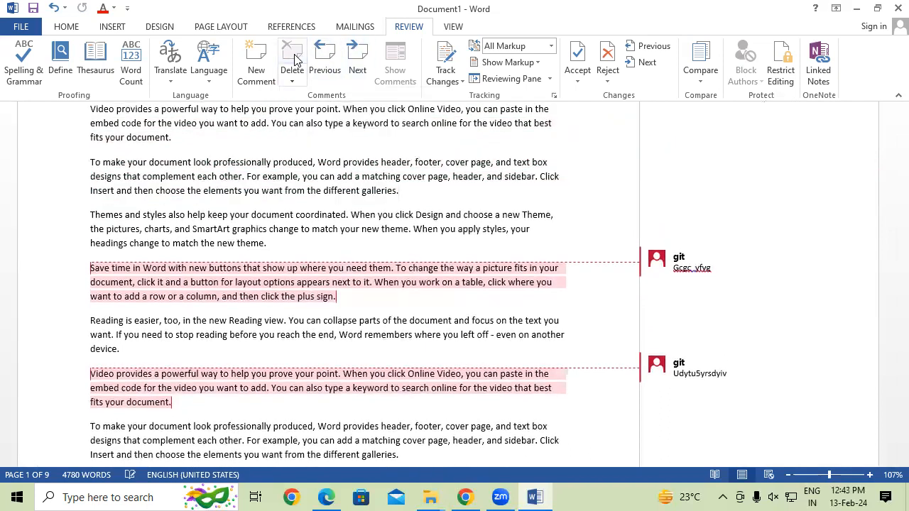
pyautogui.click(358, 59)
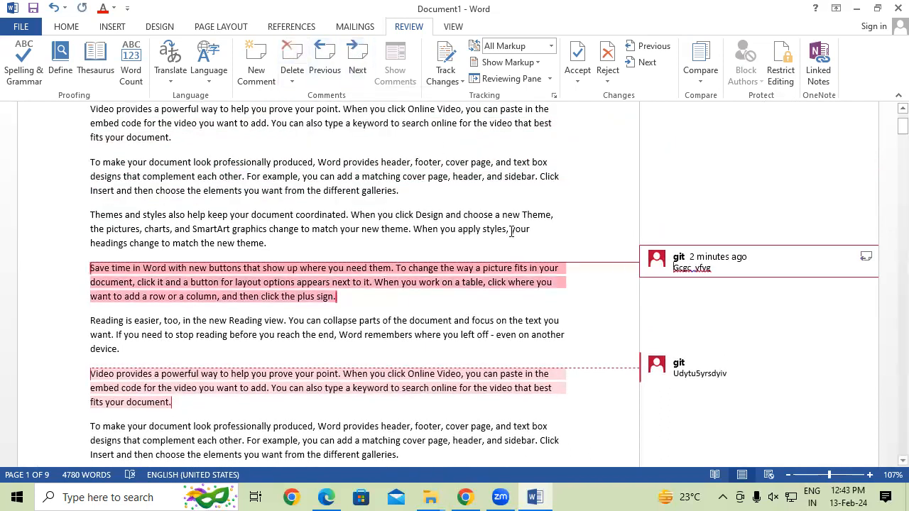
pyautogui.click(292, 56)
pyautogui.scroll(-3, 470, 175)
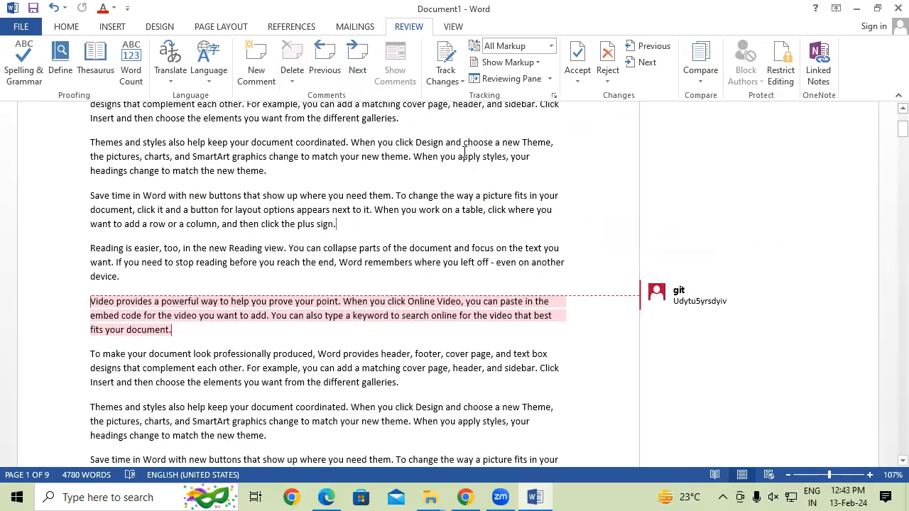
pyautogui.hotkey('ctrl', 'z')
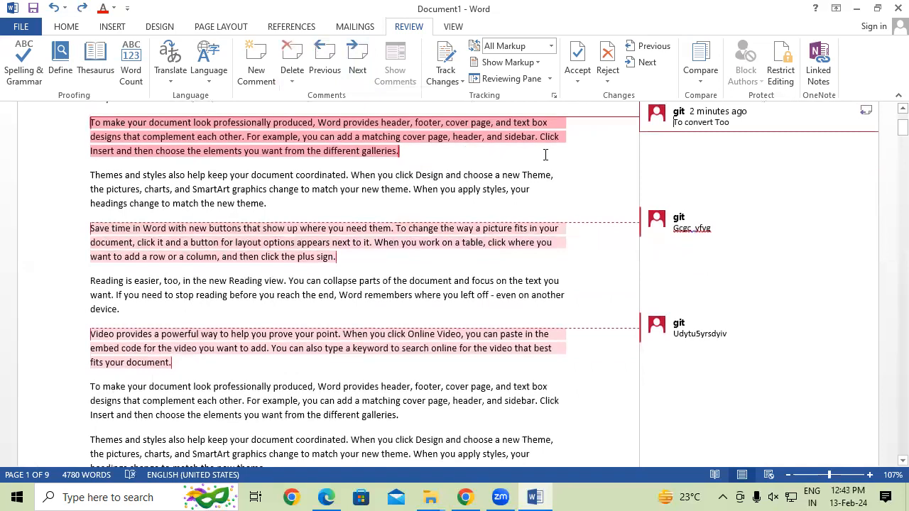
pyautogui.scroll(3, 546, 155)
pyautogui.scroll(-5, 544, 148)
pyautogui.scroll(-6, 537, 210)
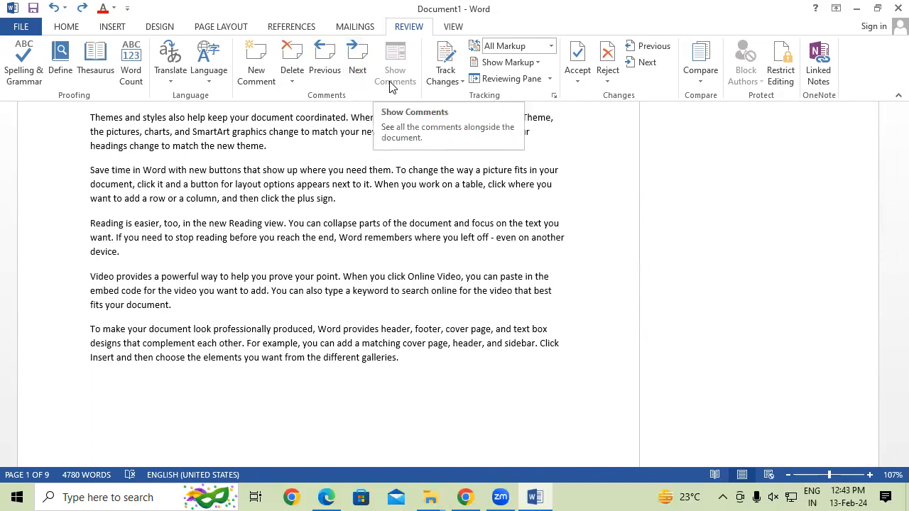
pyautogui.scroll(5, 395, 89)
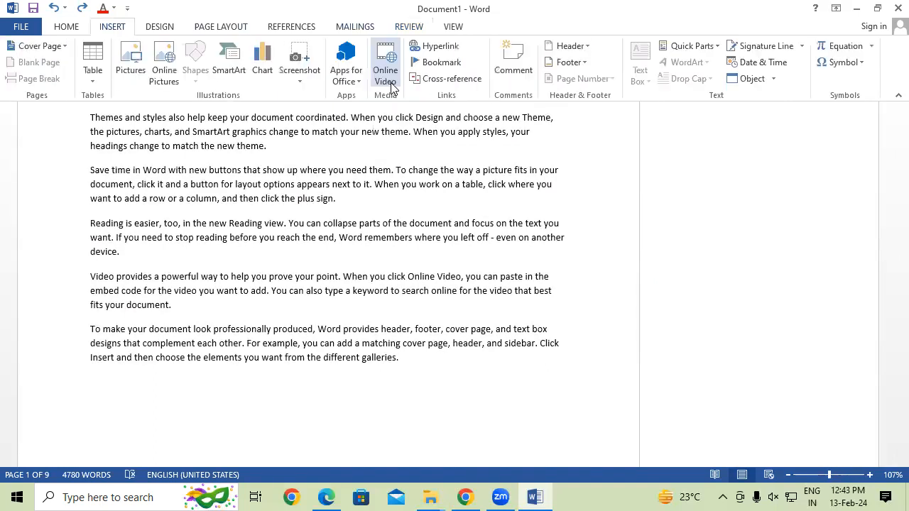
pyautogui.click(417, 31)
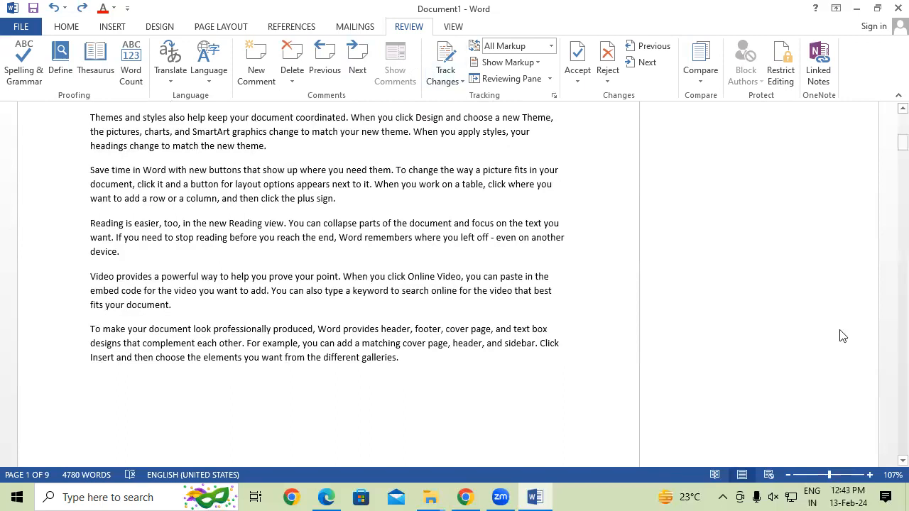
# Switch the document's markup display to Simple Markup and deselect the second paragraph's comment
pyautogui.moveTo(901, 142); pyautogui.dragTo(890, 101)
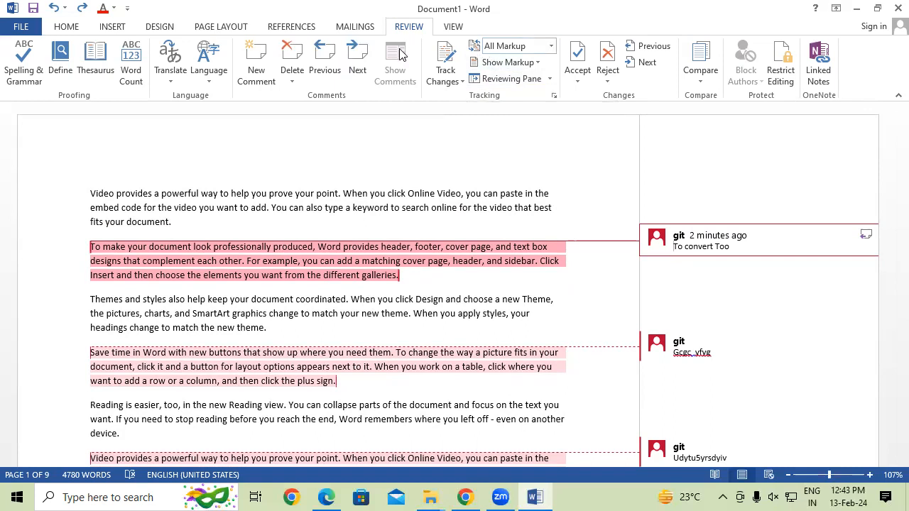
pyautogui.click(549, 47)
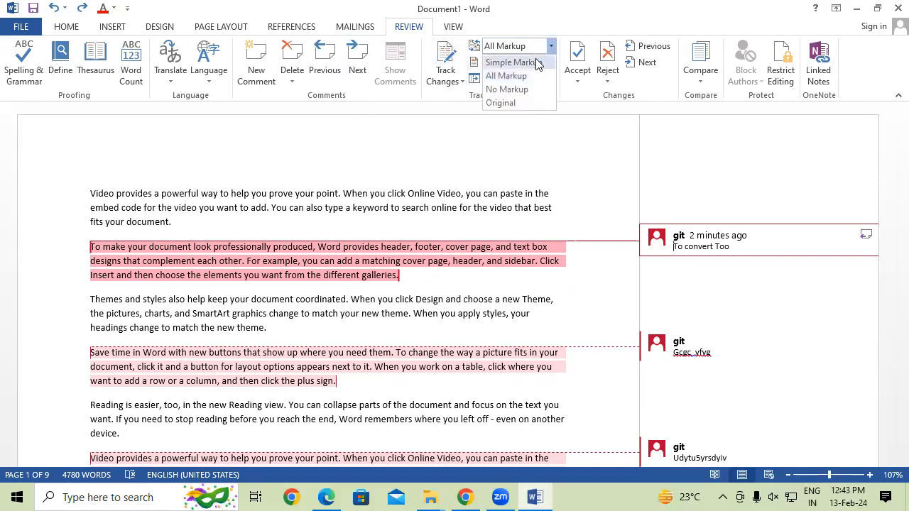
pyautogui.click(536, 62)
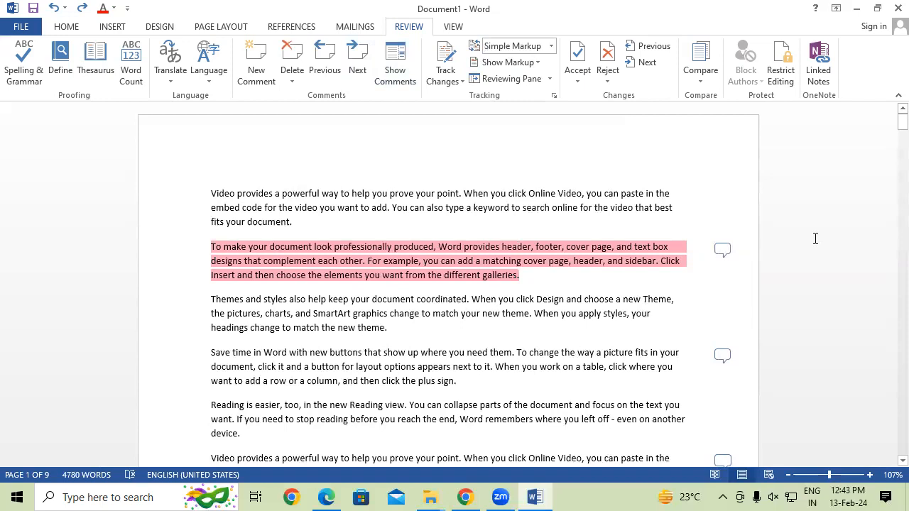
pyautogui.click(734, 215)
pyautogui.scroll(-2, 724, 183)
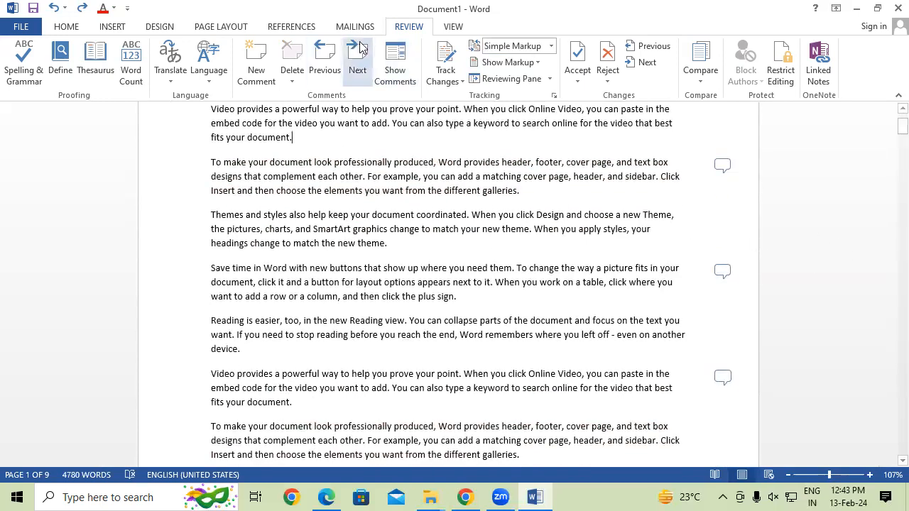
# Show the document's comments in full beside the text and hide them again
pyautogui.click(389, 64)
pyautogui.scroll(1, 509, 206)
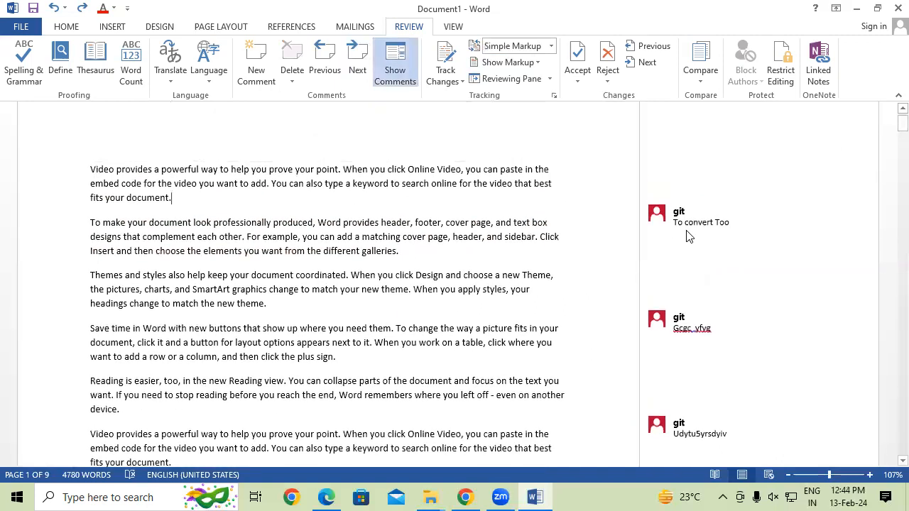
pyautogui.scroll(-1, 371, 257)
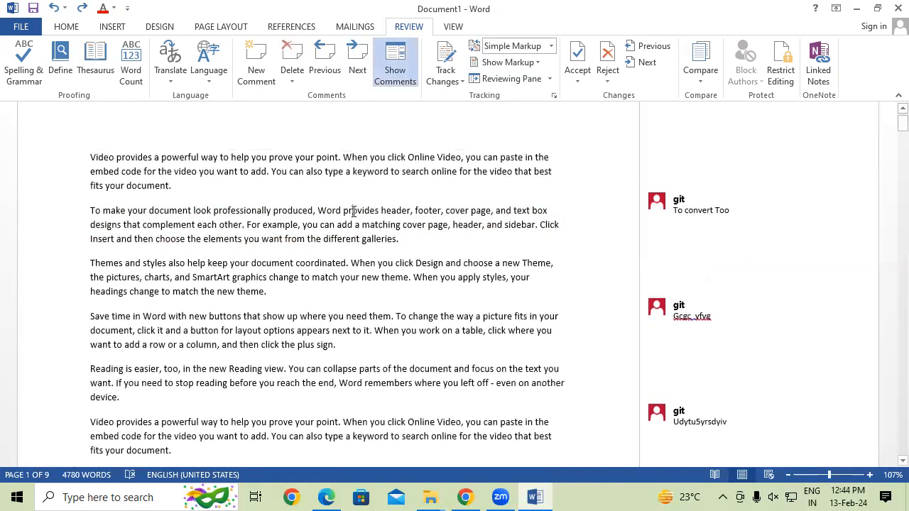
pyautogui.click(391, 64)
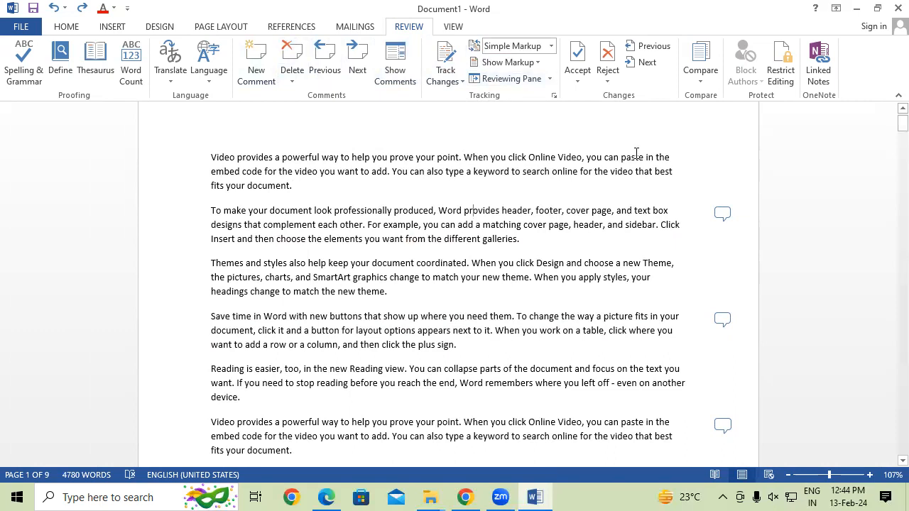
# Switch the markup display to All Markup, then exclude comments from the shown markup and include them again
pyautogui.click(551, 45)
pyautogui.click(527, 74)
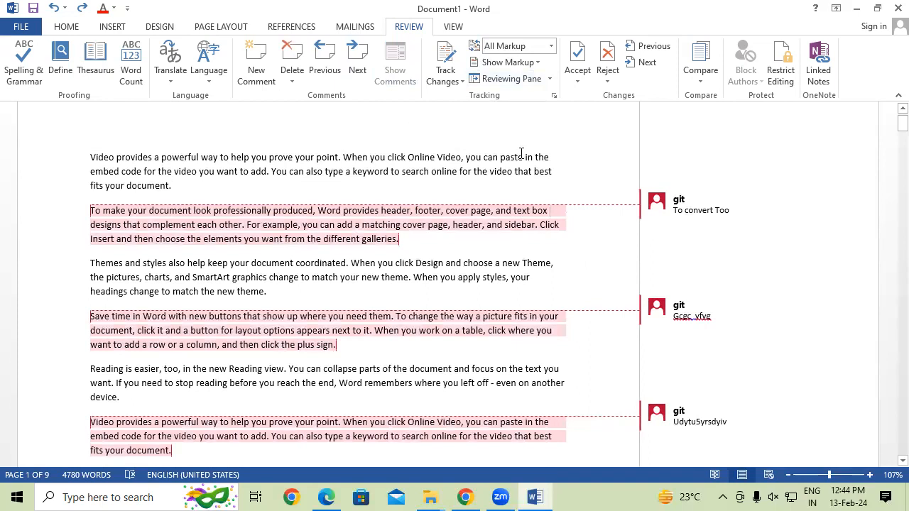
pyautogui.click(534, 64)
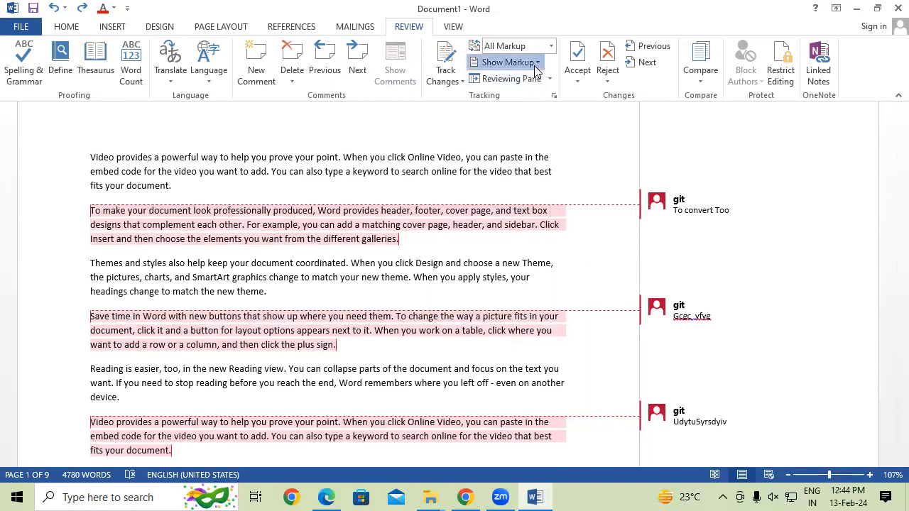
pyautogui.click(519, 81)
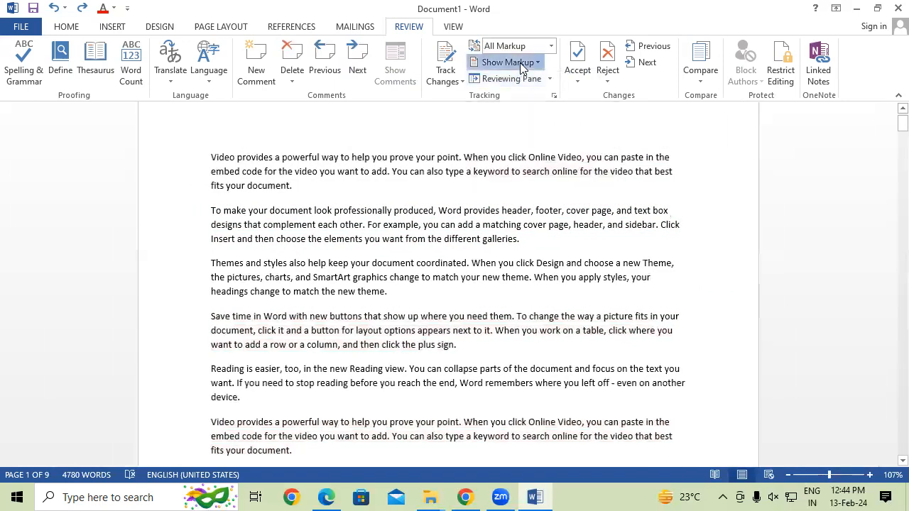
pyautogui.click(519, 63)
pyautogui.click(517, 81)
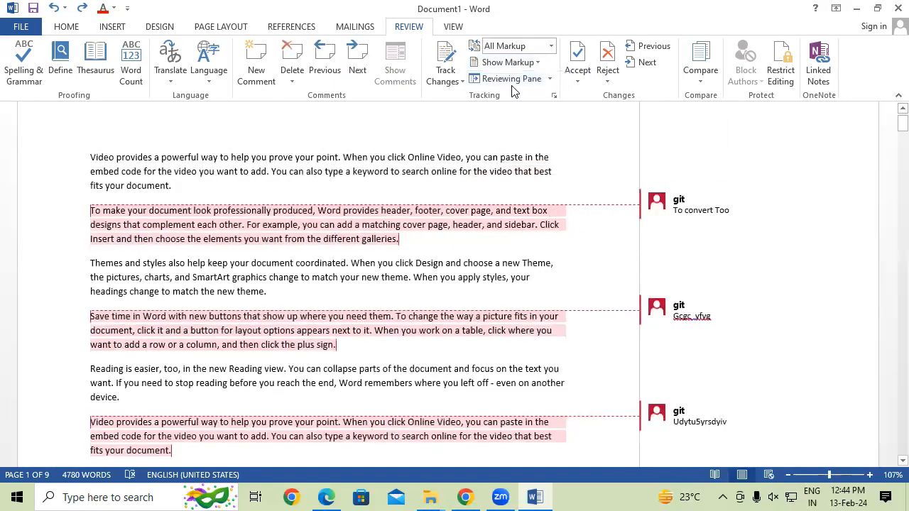
# Set the markup display to Simple Markup and toggle the full comments on and off twice
pyautogui.click(552, 46)
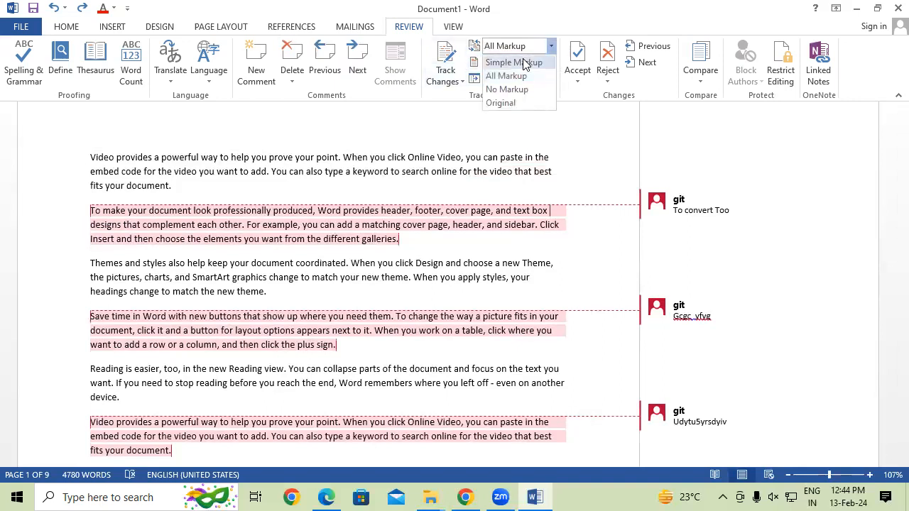
pyautogui.click(524, 63)
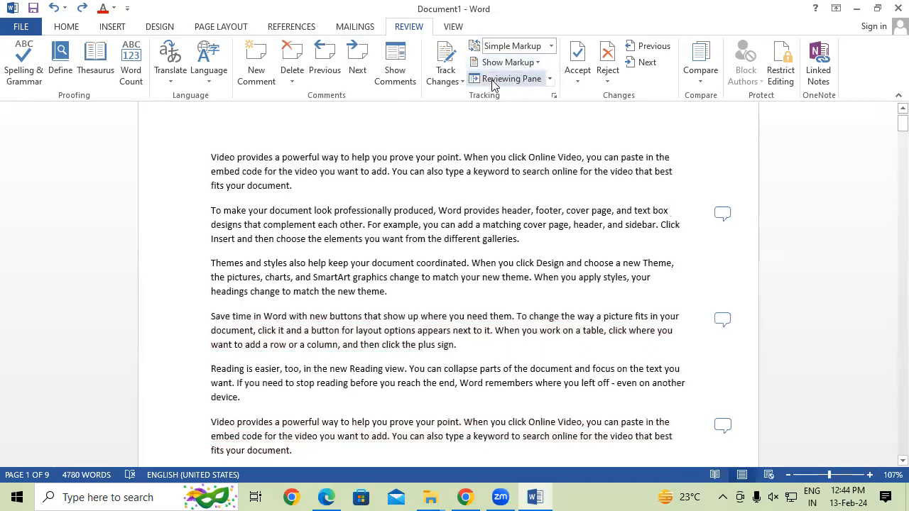
pyautogui.click(395, 65)
pyautogui.click(396, 66)
pyautogui.click(396, 65)
pyautogui.click(395, 65)
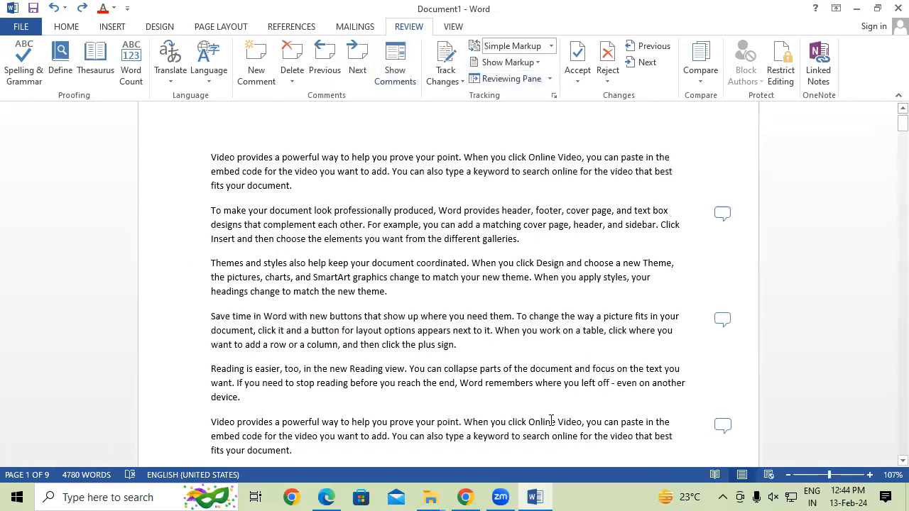
pyautogui.moveTo(24, 100)
pyautogui.mouseDown()
pyautogui.moveTo(57, 110)
pyautogui.moveTo(217, 117)
pyautogui.moveTo(351, 112)
pyautogui.moveTo(402, 98)
pyautogui.moveTo(425, 47)
pyautogui.moveTo(403, 12)
pyautogui.moveTo(22, 13)
pyautogui.moveTo(10, 65)
pyautogui.moveTo(32, 95)
pyautogui.mouseUp()
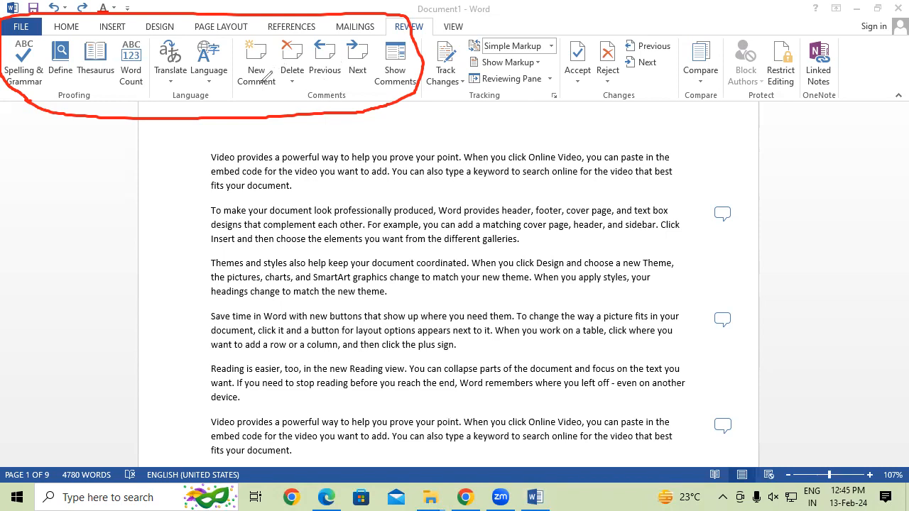
pyautogui.moveTo(253, 91)
pyautogui.mouseDown()
pyautogui.moveTo(281, 98)
pyautogui.moveTo(330, 77)
pyautogui.moveTo(394, 88)
pyautogui.mouseUp()
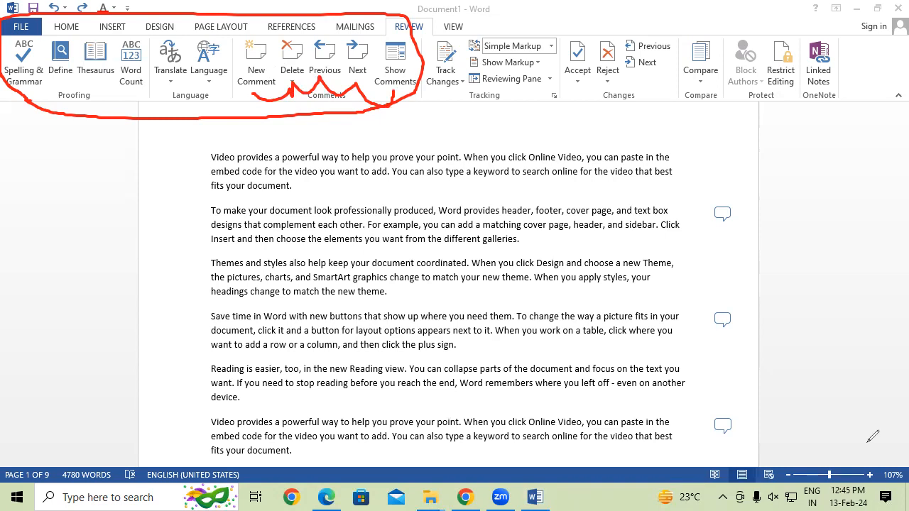
pyautogui.press('e')
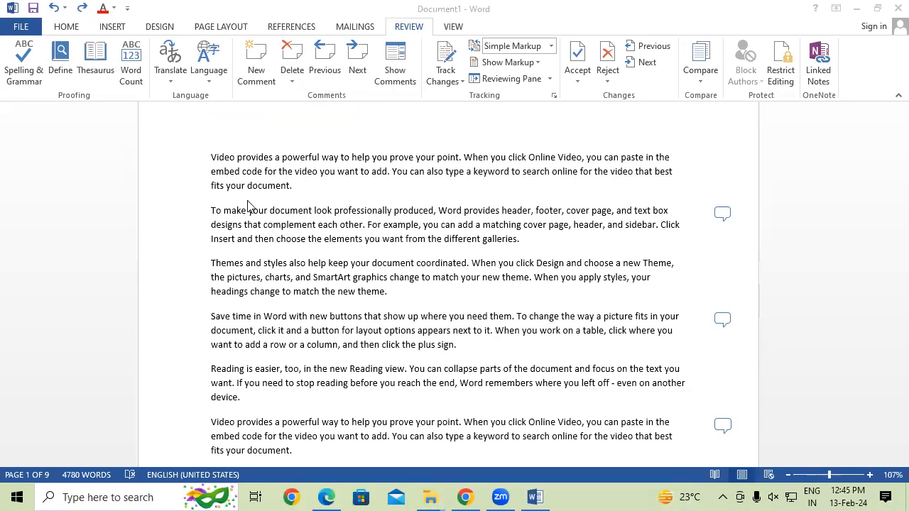
# Turn off the Mini Translator and check the word count of the first paragraph's opening text, up to "for the video"
pyautogui.click(170, 68)
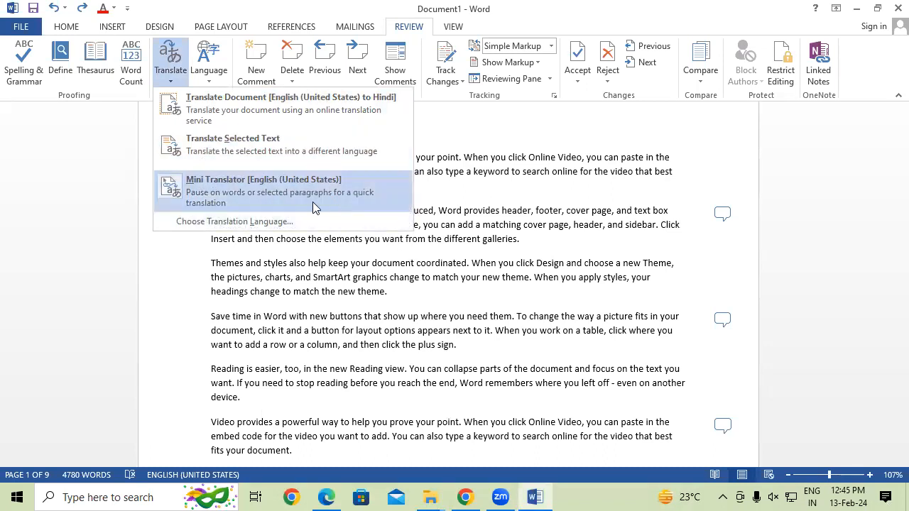
pyautogui.click(265, 184)
pyautogui.moveTo(211, 156); pyautogui.dragTo(318, 173)
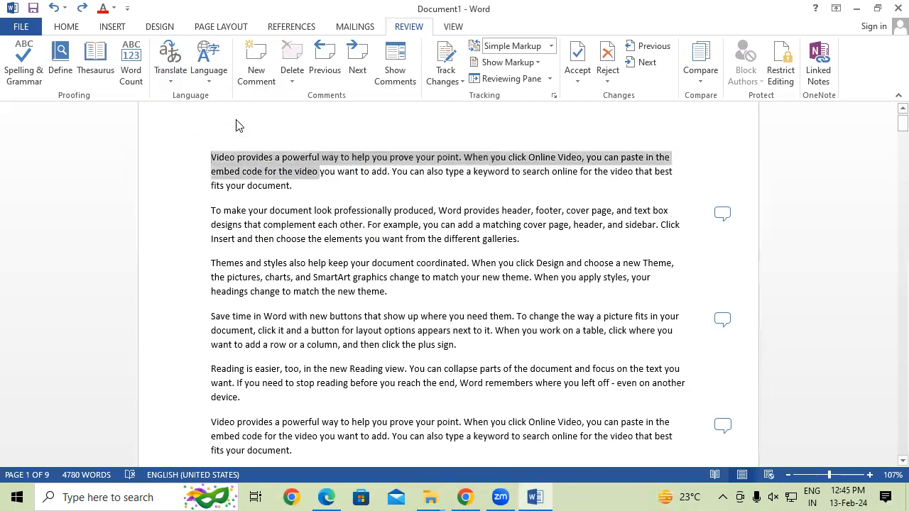
pyautogui.click(130, 69)
pyautogui.click(532, 133)
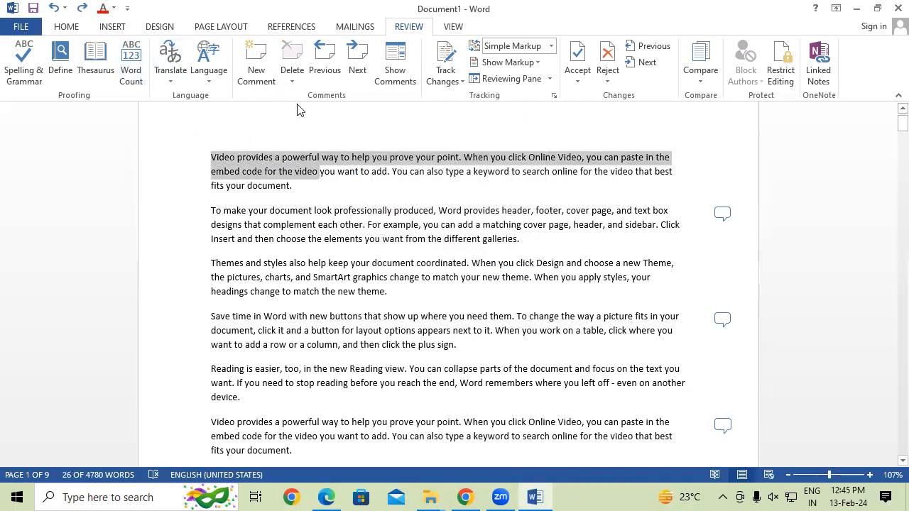
# Try to translate the selected opening text of the first paragraph, and clear the selection
pyautogui.click(170, 74)
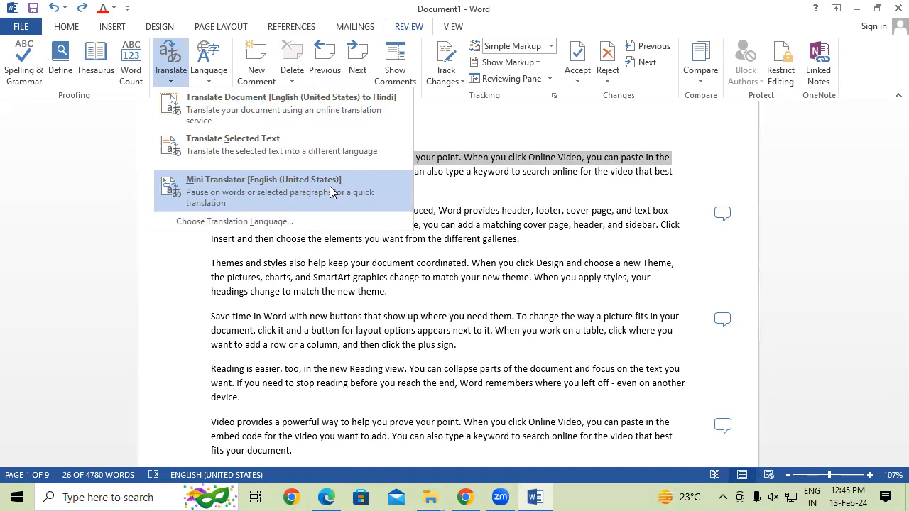
pyautogui.click(301, 141)
pyautogui.click(436, 243)
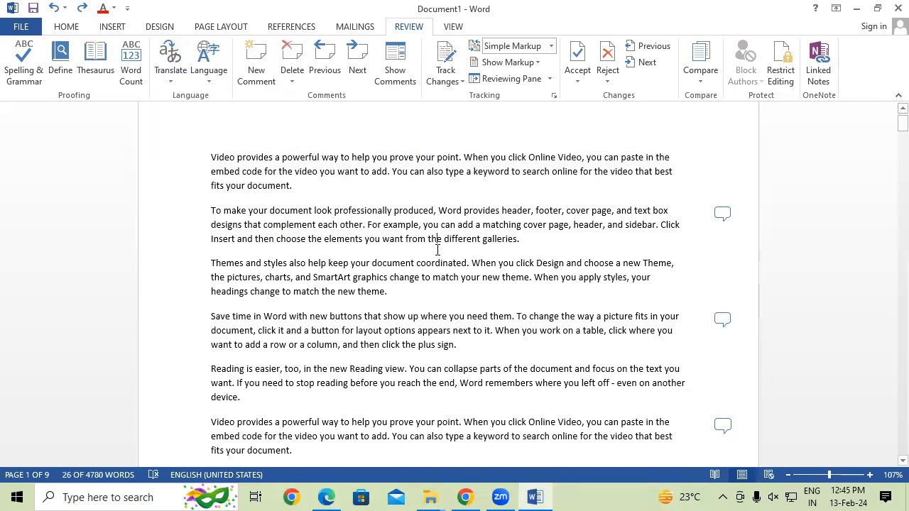
# Create a new blank document and fill it with sample paragraphs using =rand()
pyautogui.hotkey('ctrl', 'n')
pyautogui.write('=rand')
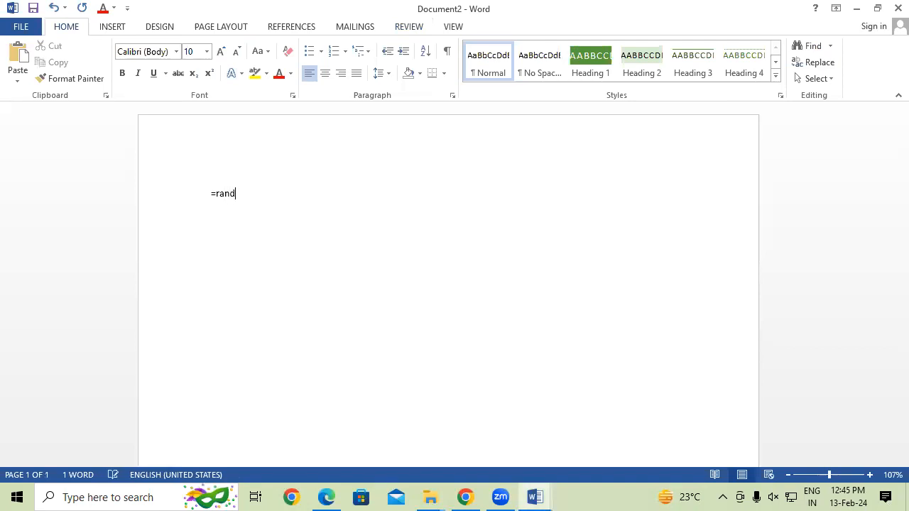
pyautogui.write('()')
pyautogui.press('Return')
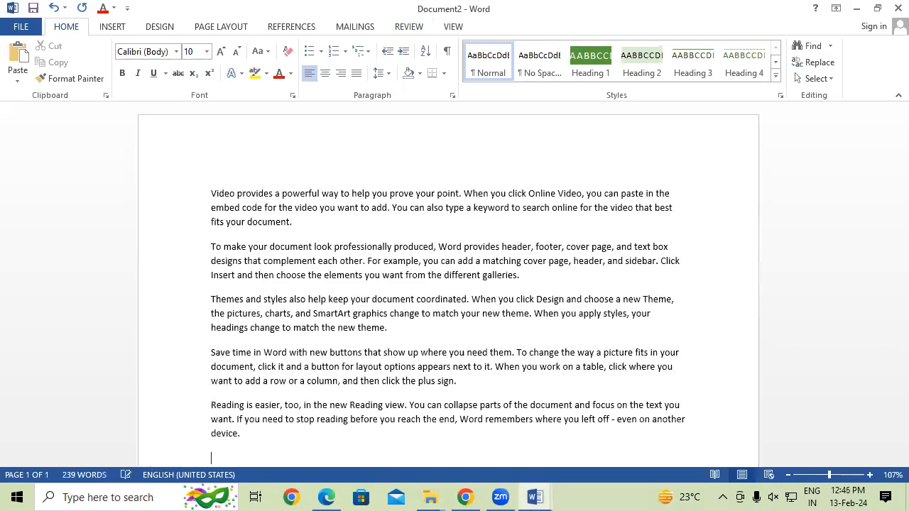
# Select all five sample paragraphs, review the available translation options, and clear the selection
pyautogui.moveTo(197, 196); pyautogui.dragTo(253, 453)
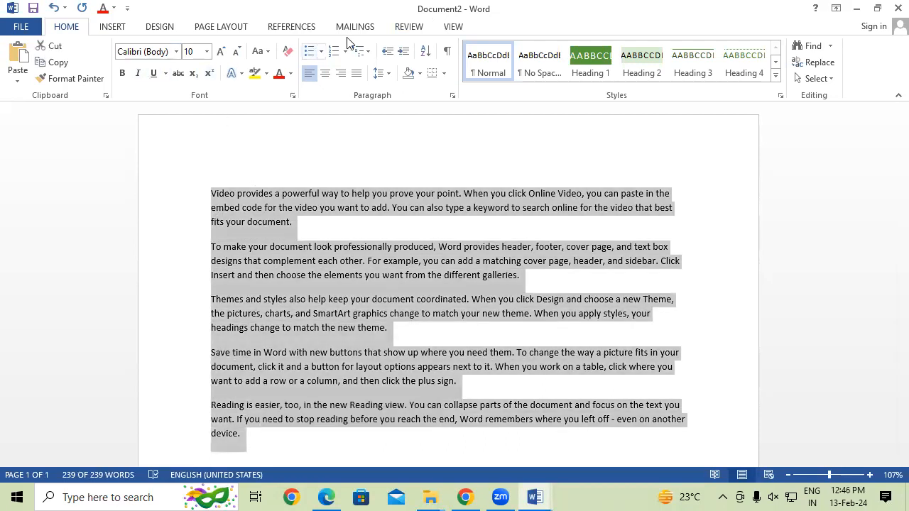
pyautogui.click(409, 26)
pyautogui.click(179, 77)
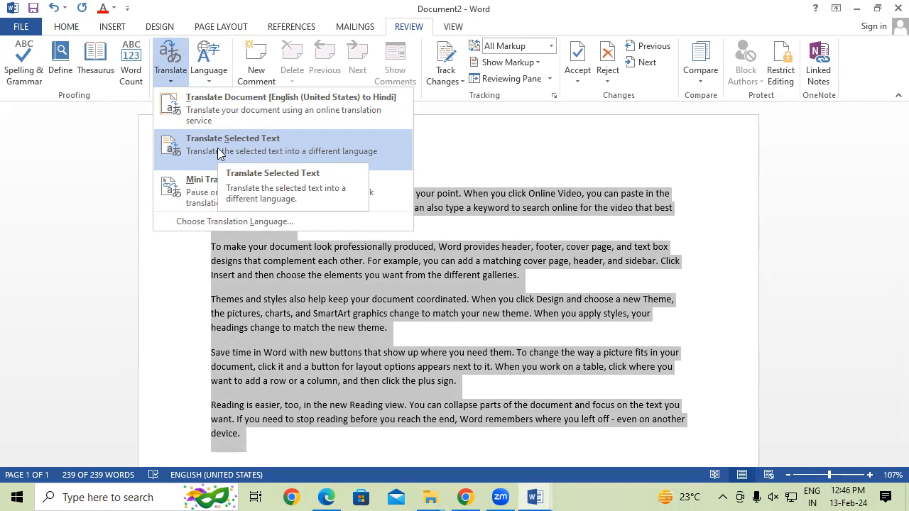
pyautogui.click(219, 191)
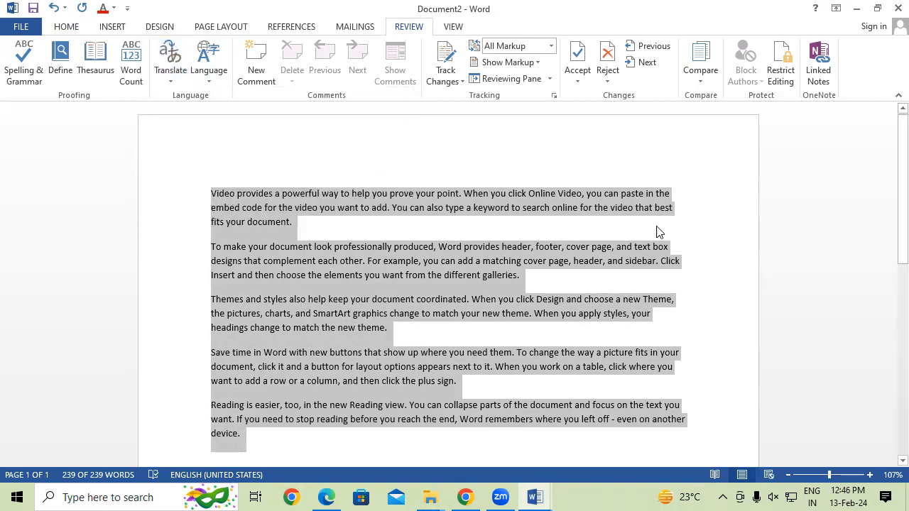
pyautogui.scroll(-1, 235, 259)
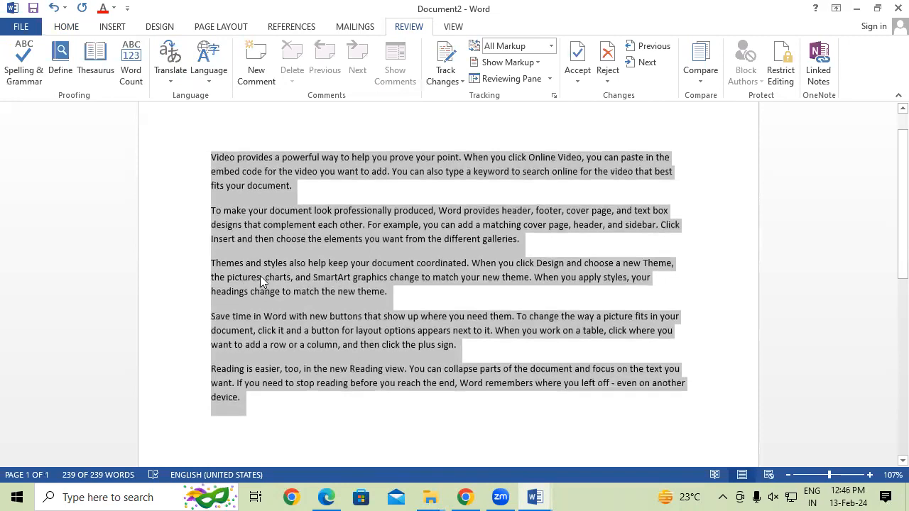
pyautogui.click(171, 77)
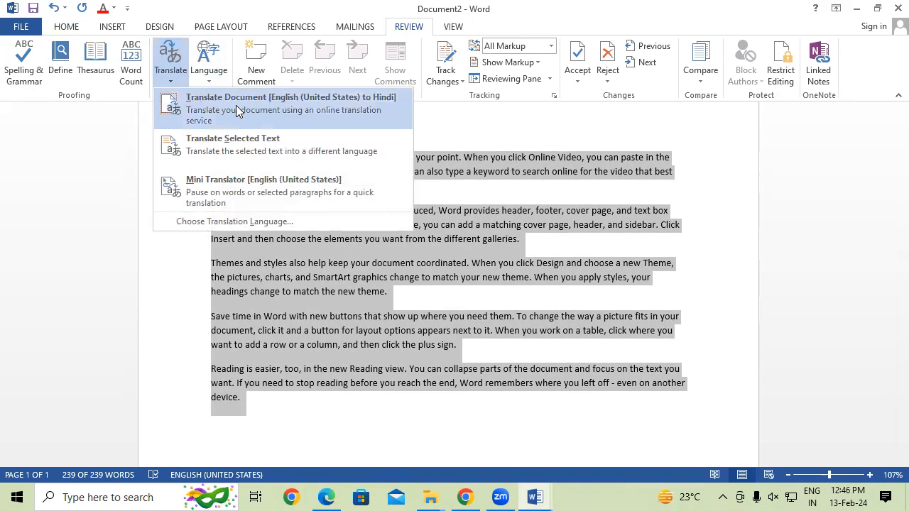
pyautogui.click(460, 147)
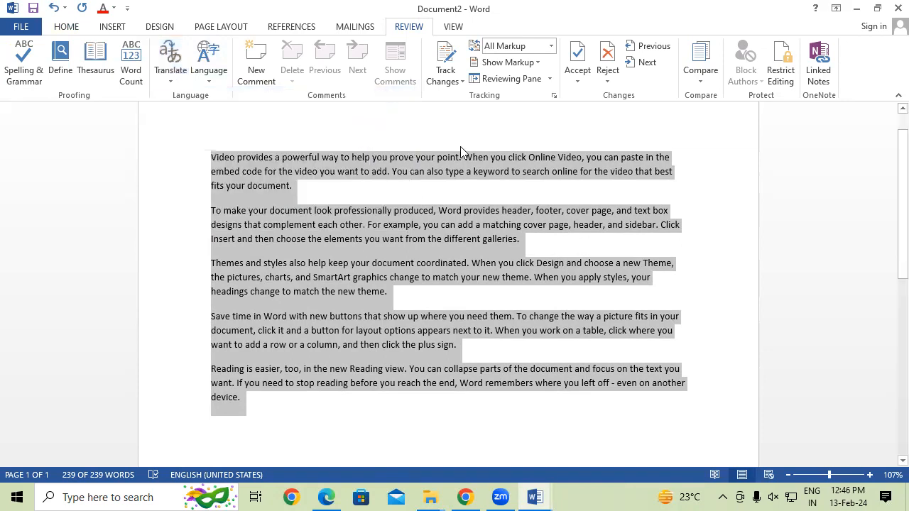
pyautogui.scroll(-1, 336, 151)
pyautogui.click(337, 151)
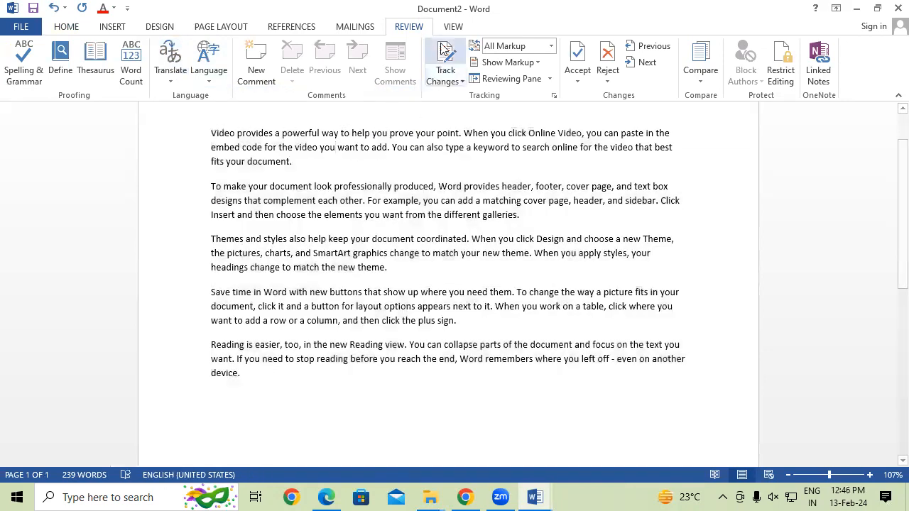
# Translate the whole document from English (United States) to Hindi with the online service, and maximize the Web Translator window
pyautogui.scroll(-3, 422, 152)
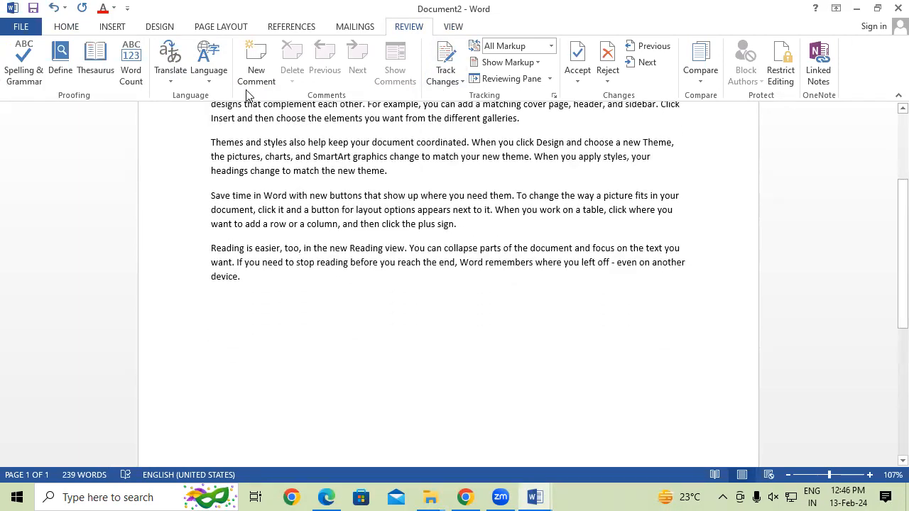
pyautogui.scroll(4, 272, 162)
pyautogui.click(169, 71)
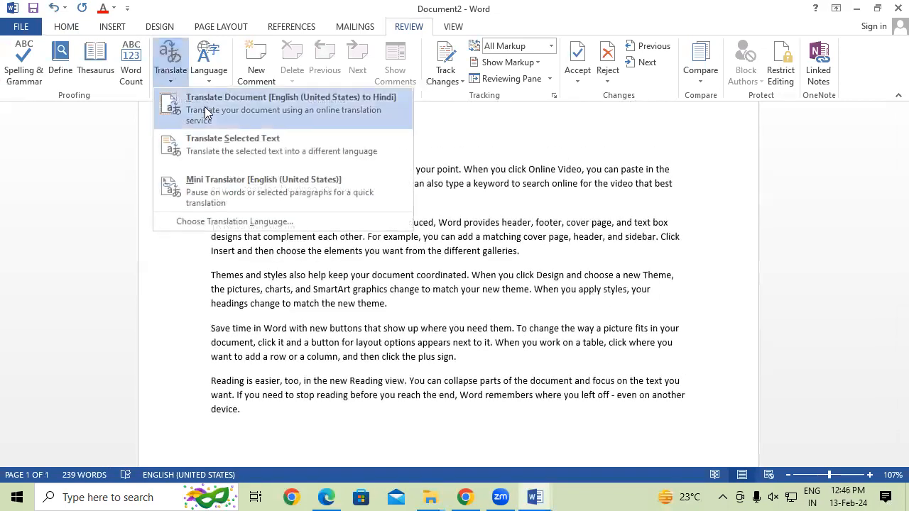
pyautogui.click(267, 102)
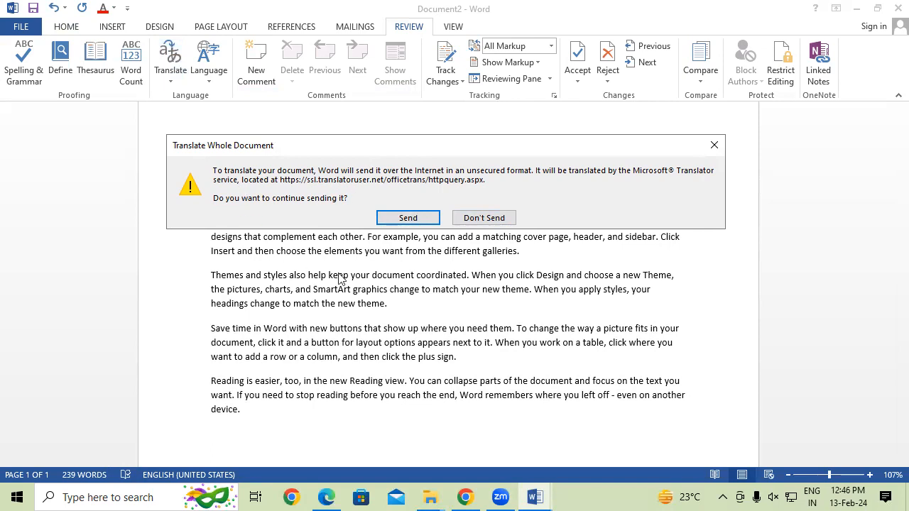
pyautogui.click(416, 220)
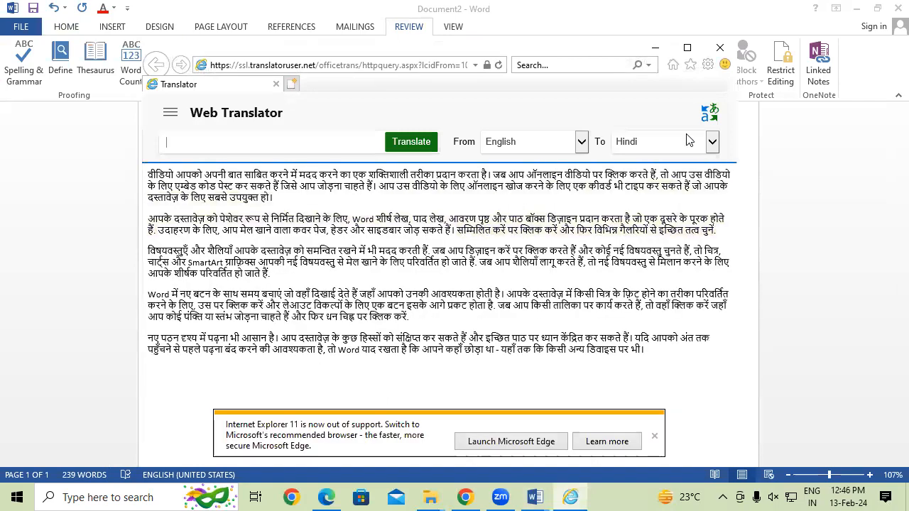
pyautogui.click(687, 49)
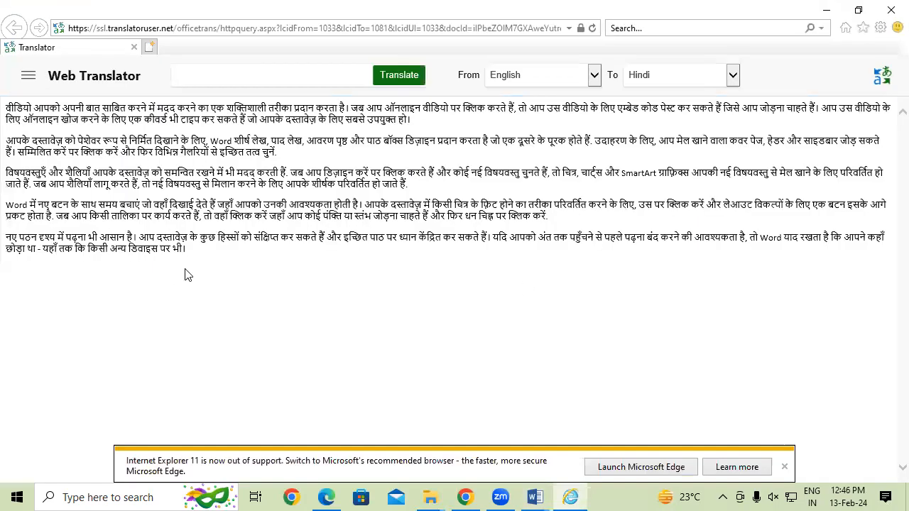
# Select and copy the entire Hindi translation from the Web Translator page
pyautogui.moveTo(202, 256); pyautogui.dragTo(3, 110)
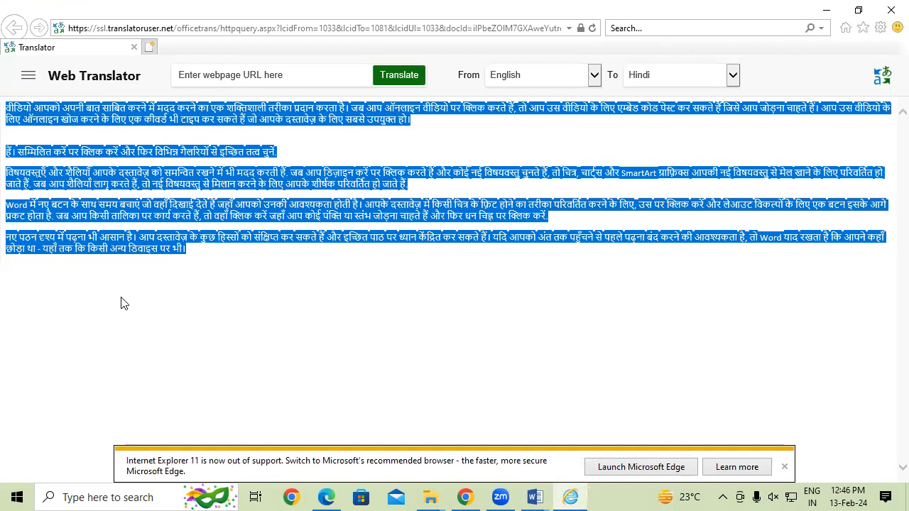
pyautogui.click(369, 320)
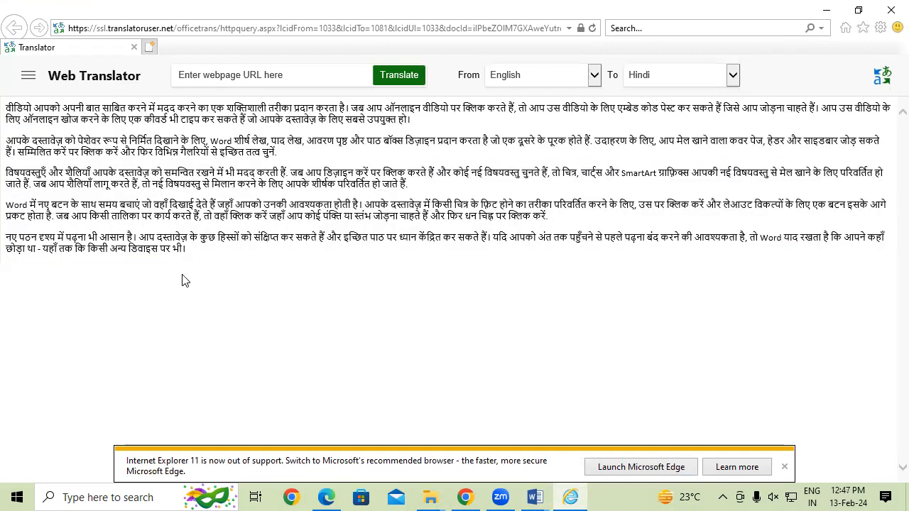
pyautogui.moveTo(190, 253); pyautogui.dragTo(92, 105)
pyautogui.hotkey('ctrl', 'c')
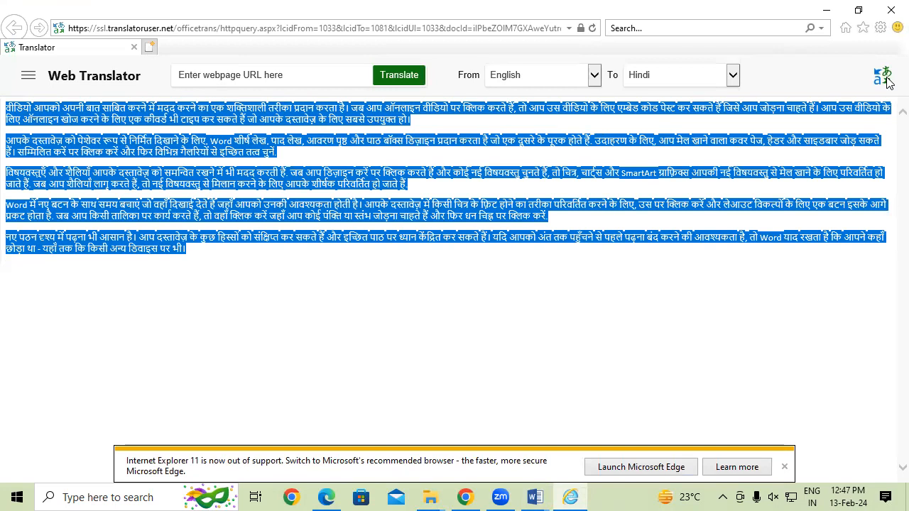
# Switch to the Document2 window in Word and paste the copied Hindi translation below the last English paragraph
pyautogui.click(539, 495)
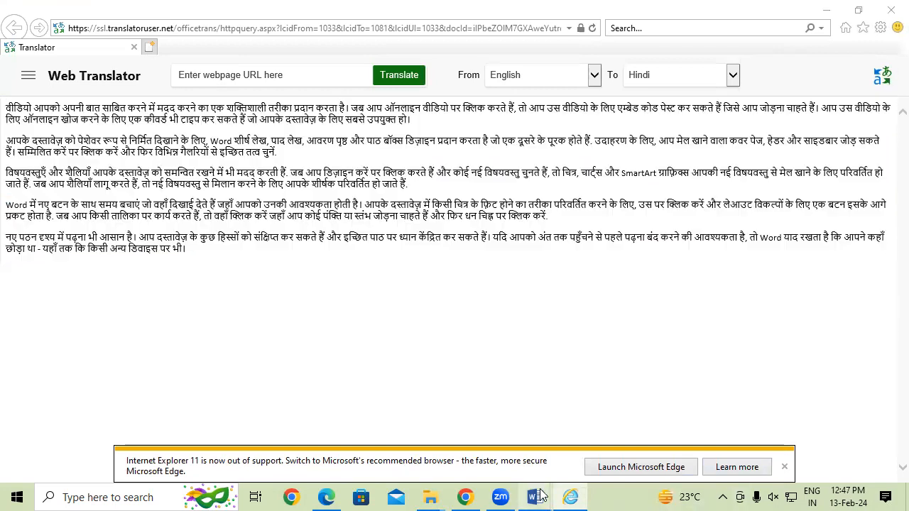
pyautogui.click(580, 437)
pyautogui.scroll(-2, 223, 345)
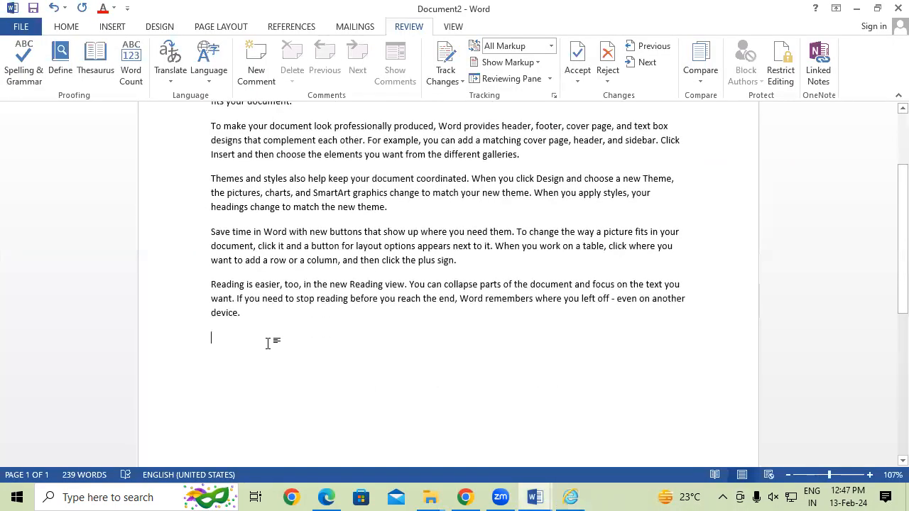
pyautogui.hotkey('ctrl', 'v')
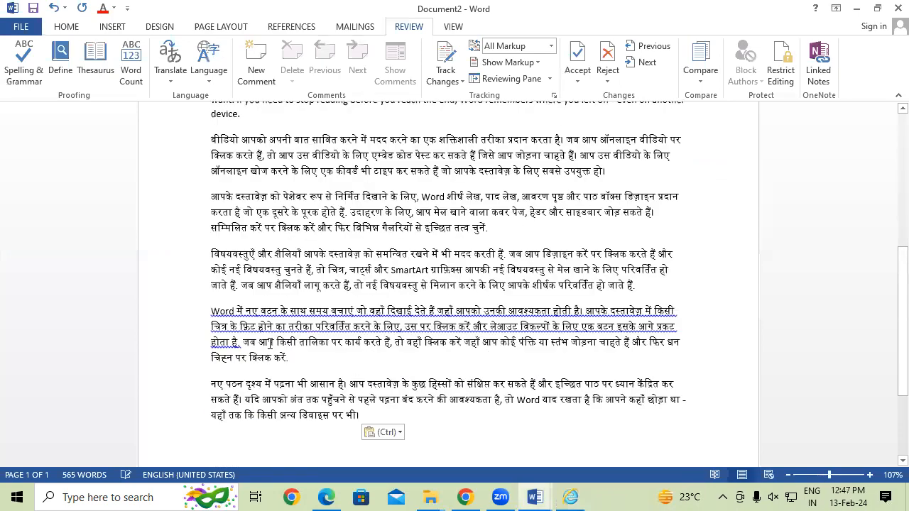
# Ignore once the long-sentence grammar flag at the start of the fourth Hindi paragraph
pyautogui.scroll(2, 493, 298)
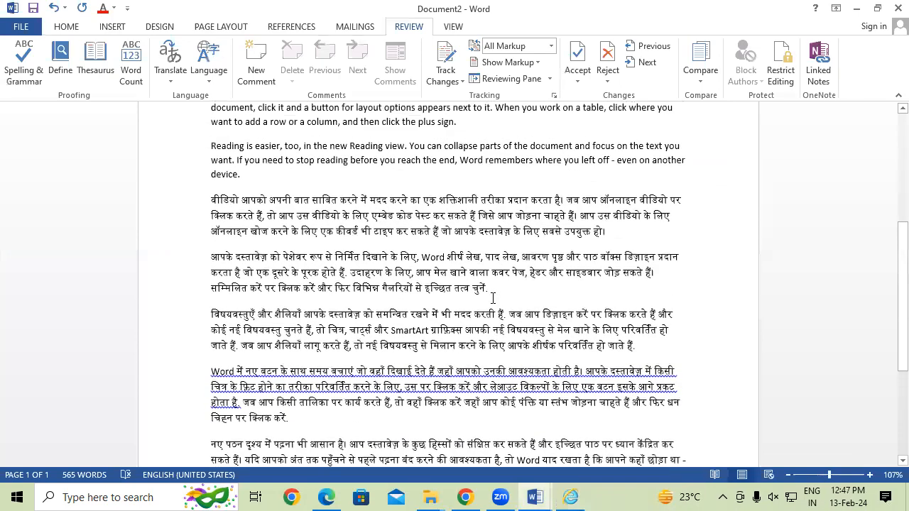
pyautogui.scroll(-3, 493, 298)
pyautogui.click(498, 261)
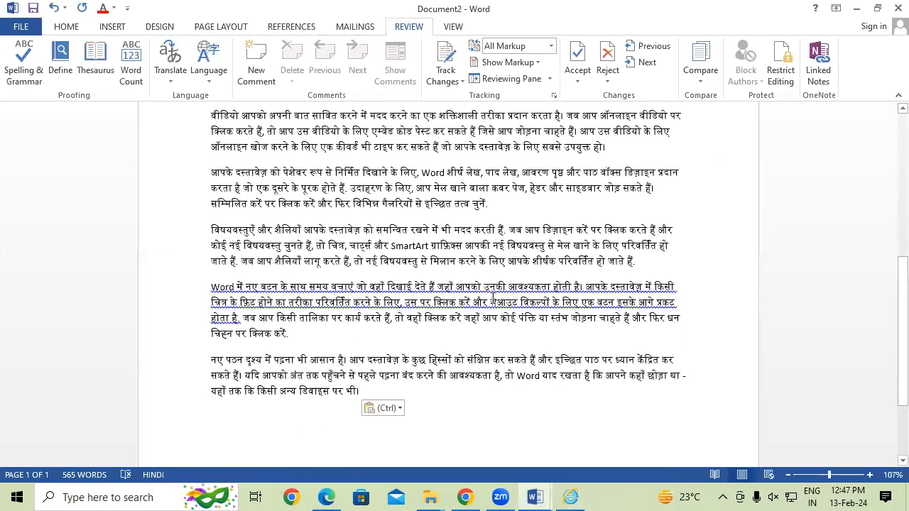
pyautogui.rightClick(234, 293)
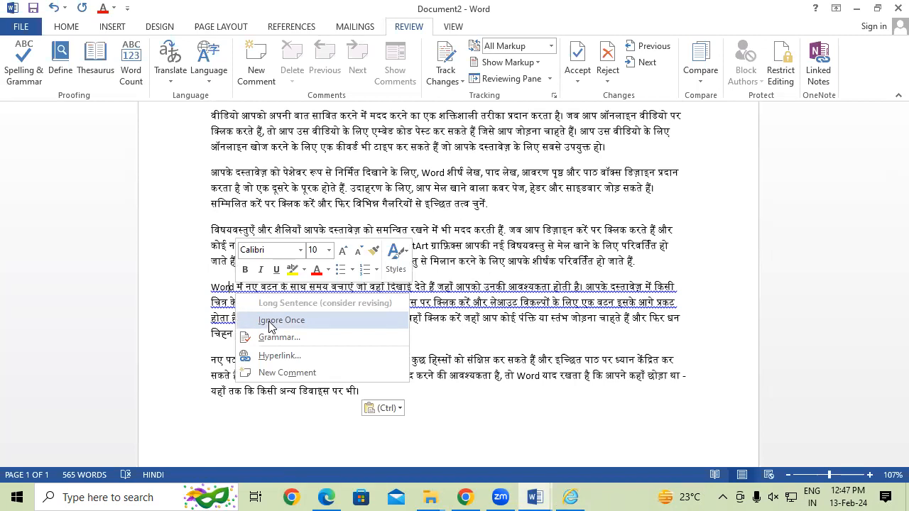
pyautogui.click(270, 321)
pyautogui.scroll(1, 664, 372)
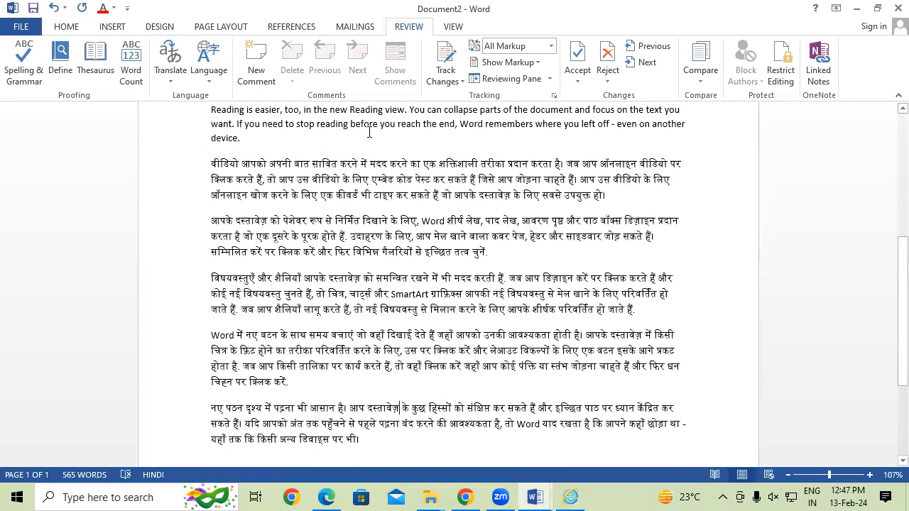
pyautogui.click(170, 64)
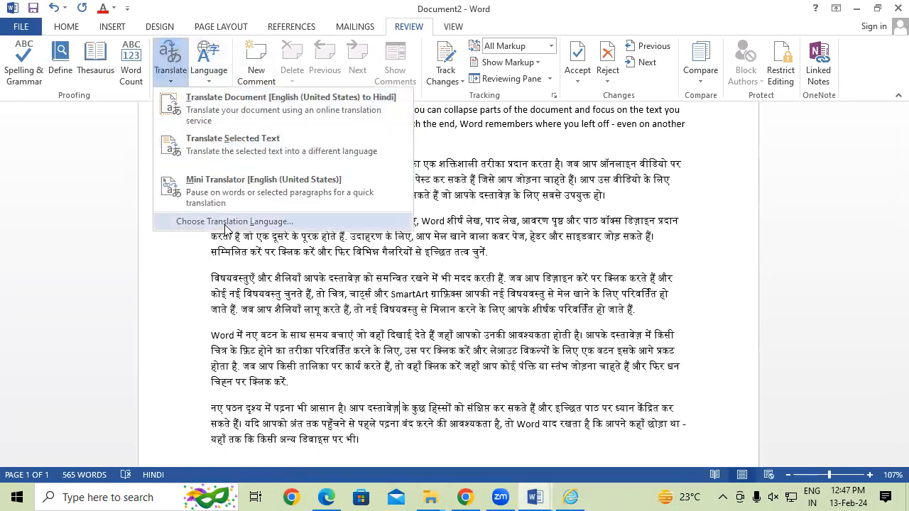
pyautogui.click(345, 301)
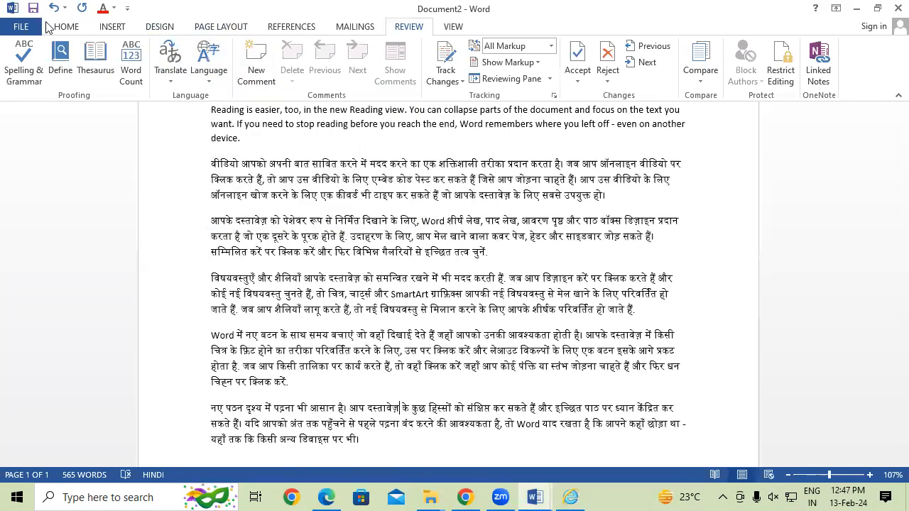